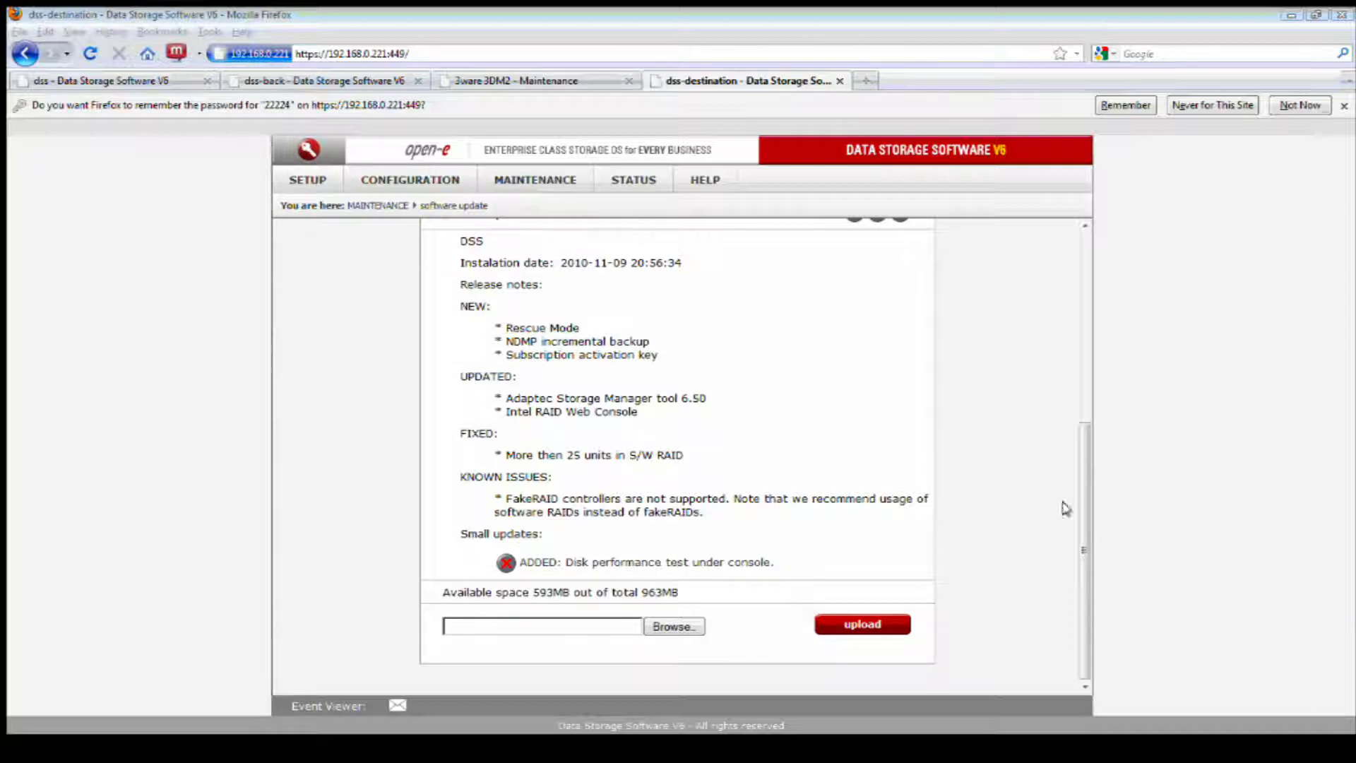
- Open the Vol. groups page and point out Unit S001 among the available units
click(1083, 498)
click(427, 179)
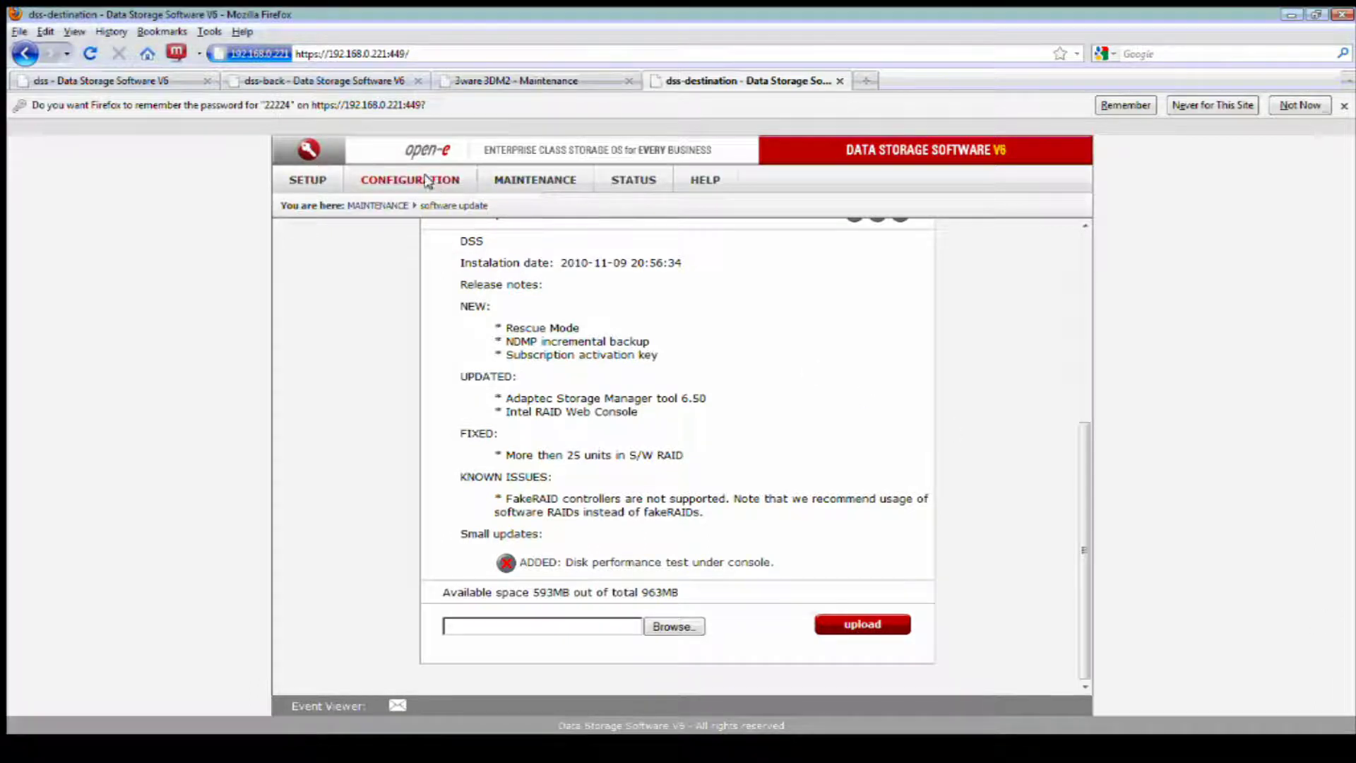
mouse_move(438, 203)
click(554, 205)
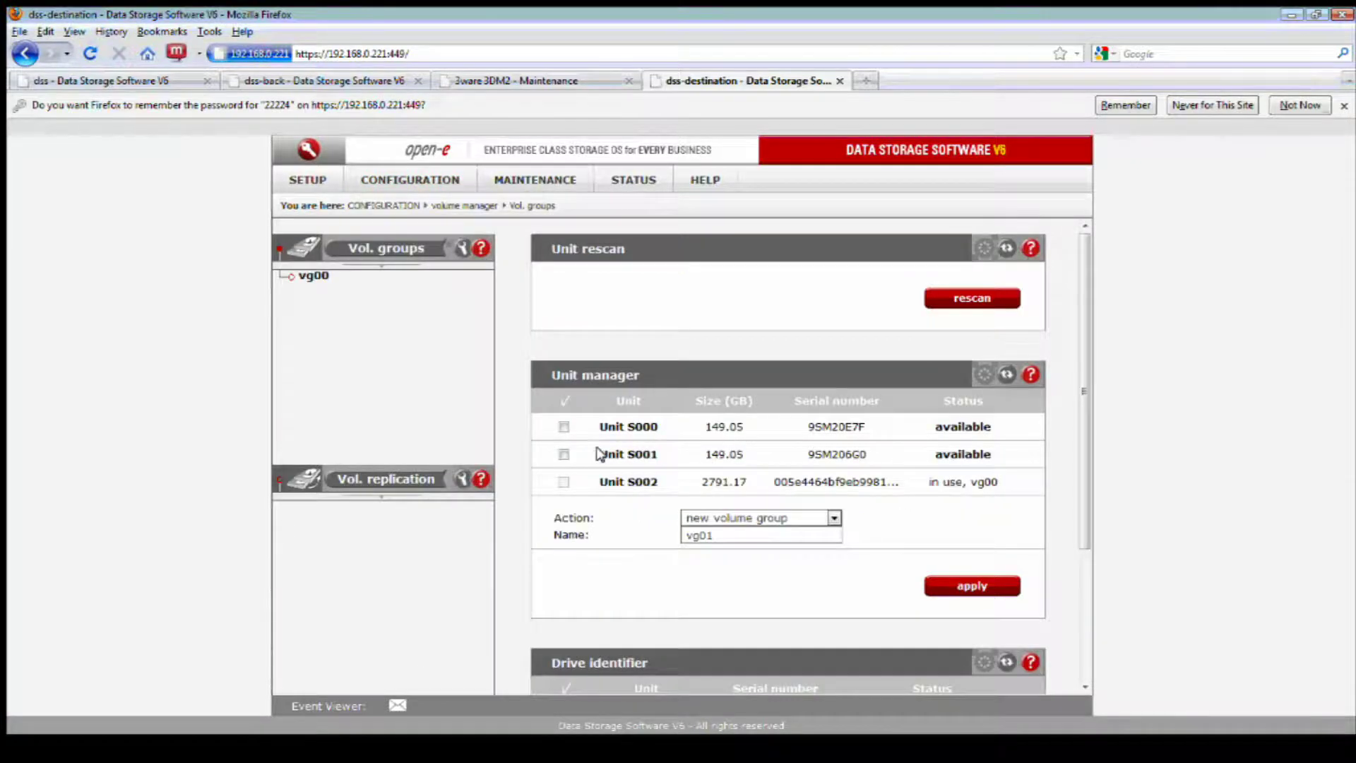
drag(599, 454, 659, 456)
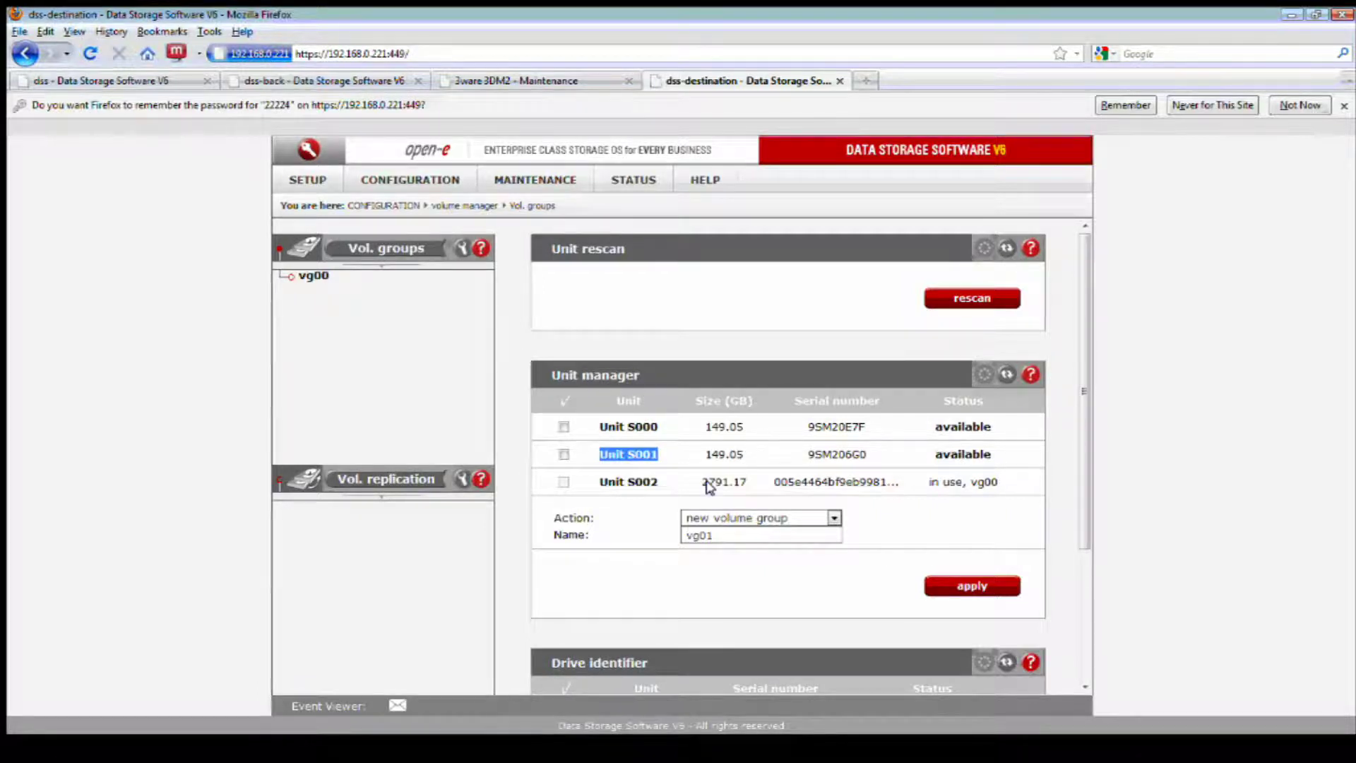
- Open the H/W RAID settings for logical disk LD0 and review its size and disk count
click(314, 184)
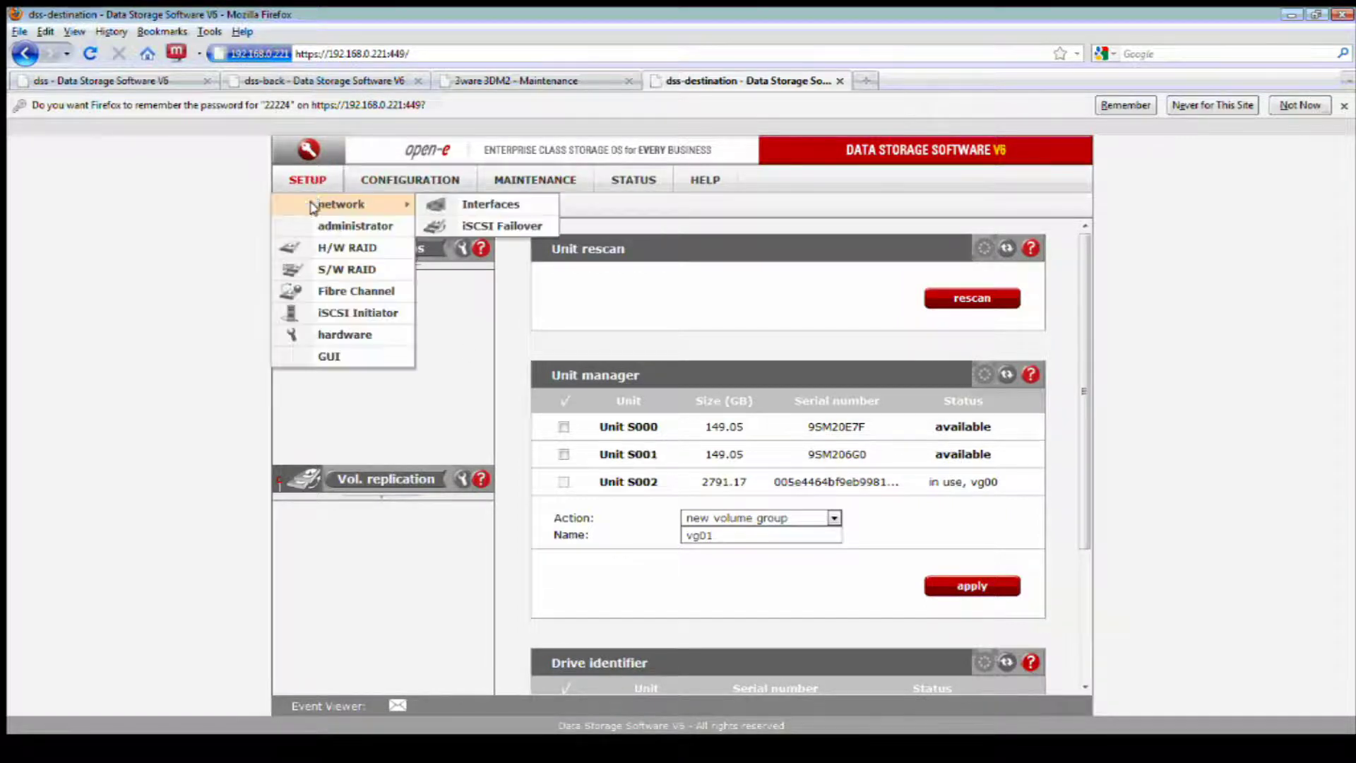
click(347, 245)
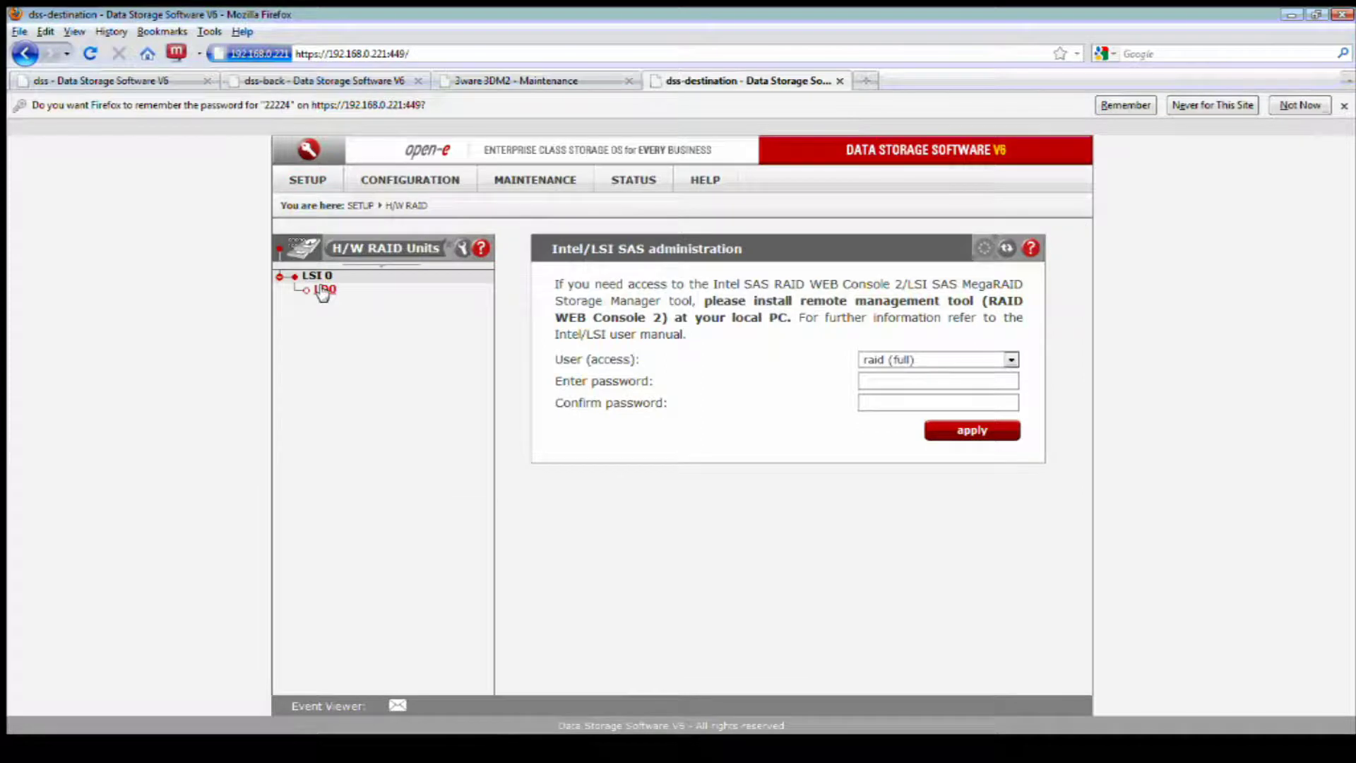
click(324, 288)
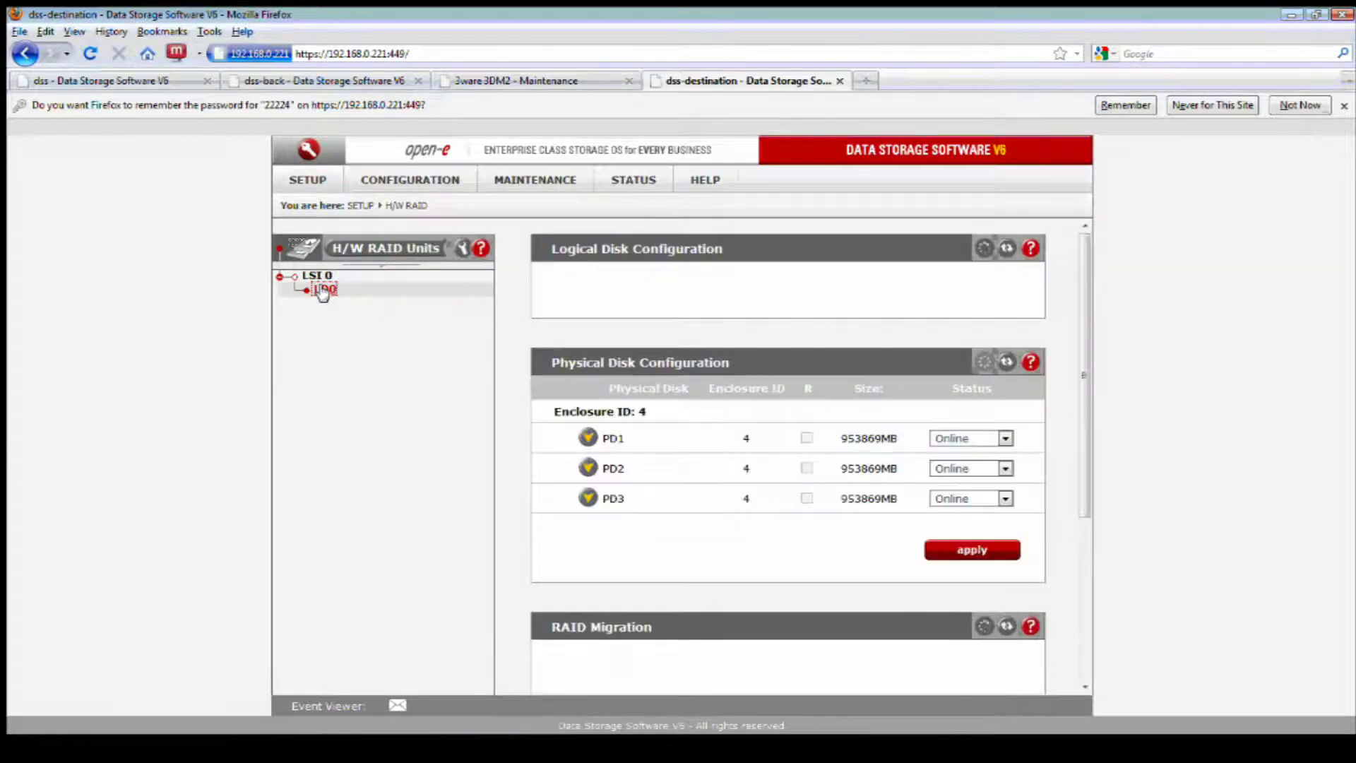
scroll(640, 401, down, 2)
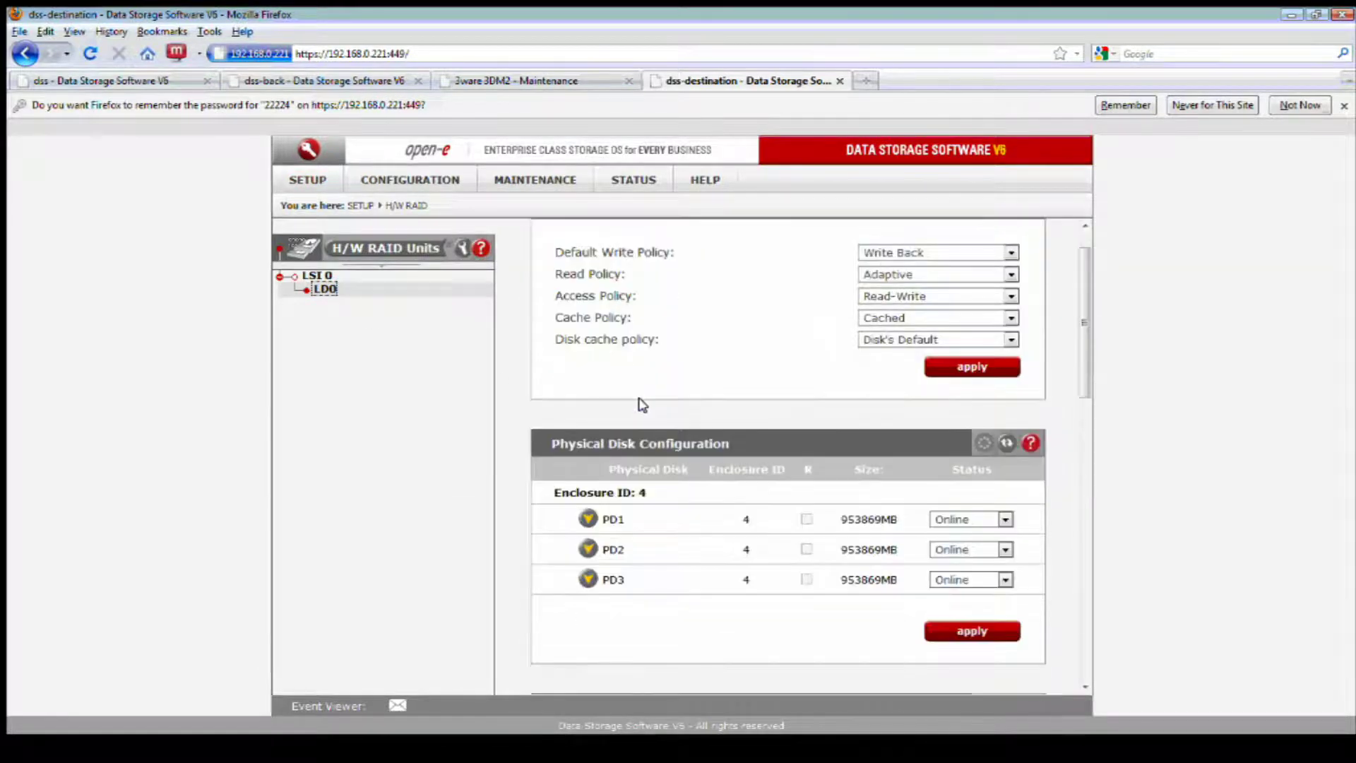
scroll(641, 402, down, 10)
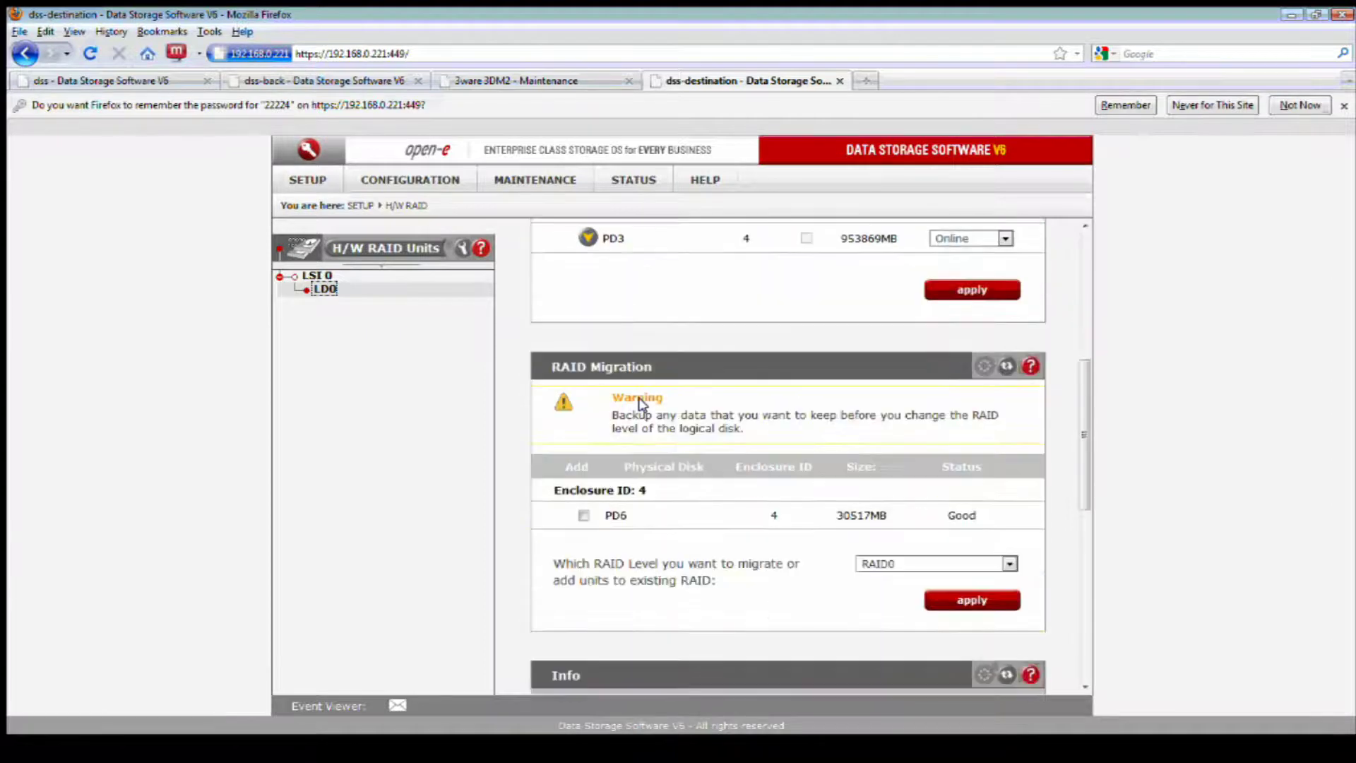
scroll(641, 403, down, 3)
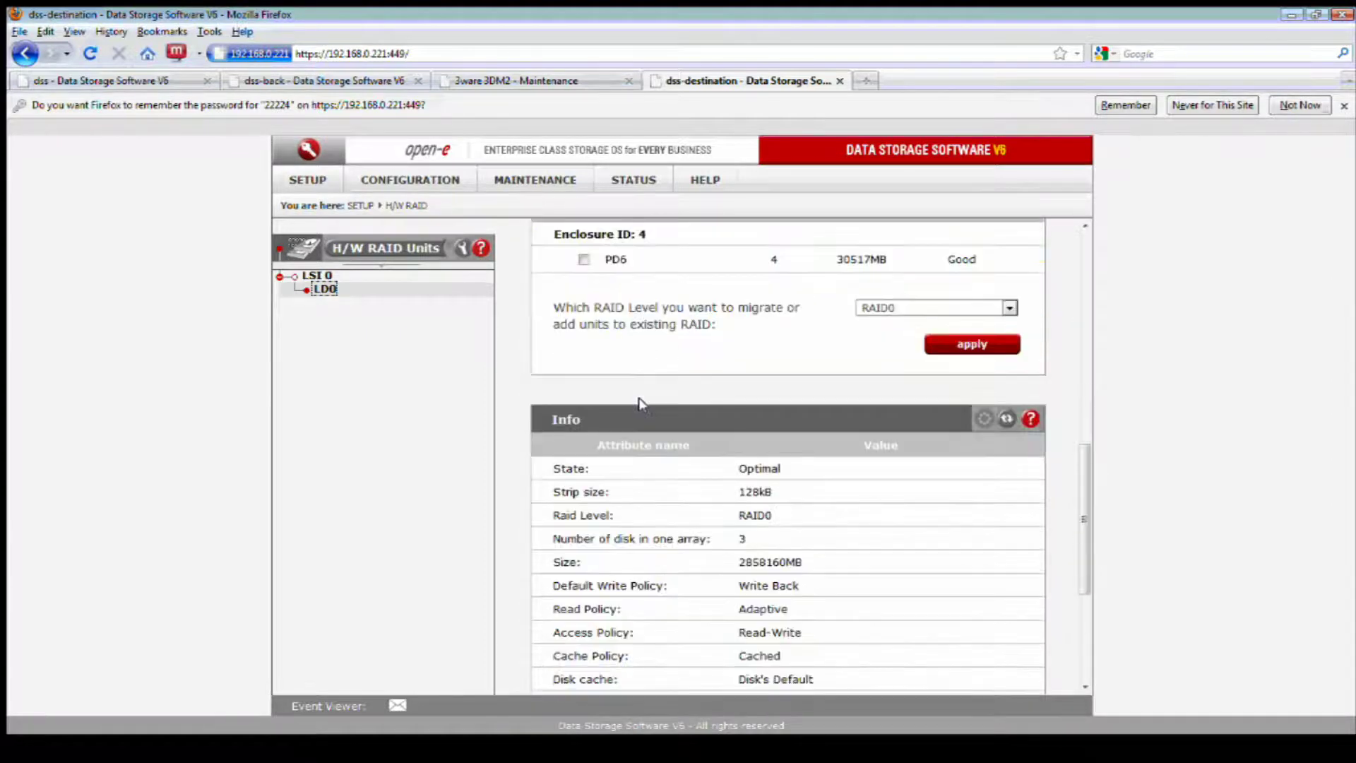
scroll(639, 402, down, 1)
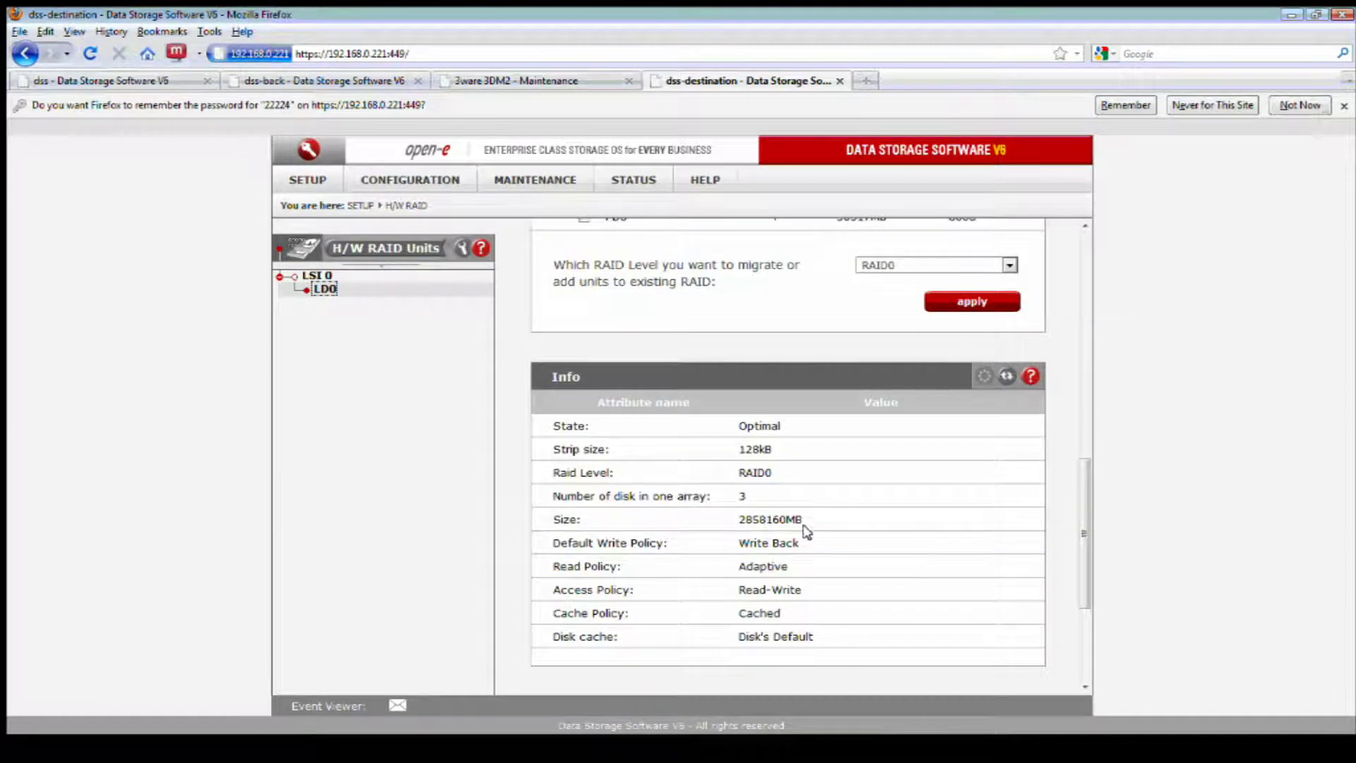
drag(805, 519, 736, 519)
click(830, 519)
drag(763, 497, 554, 497)
scroll(798, 490, up, 1)
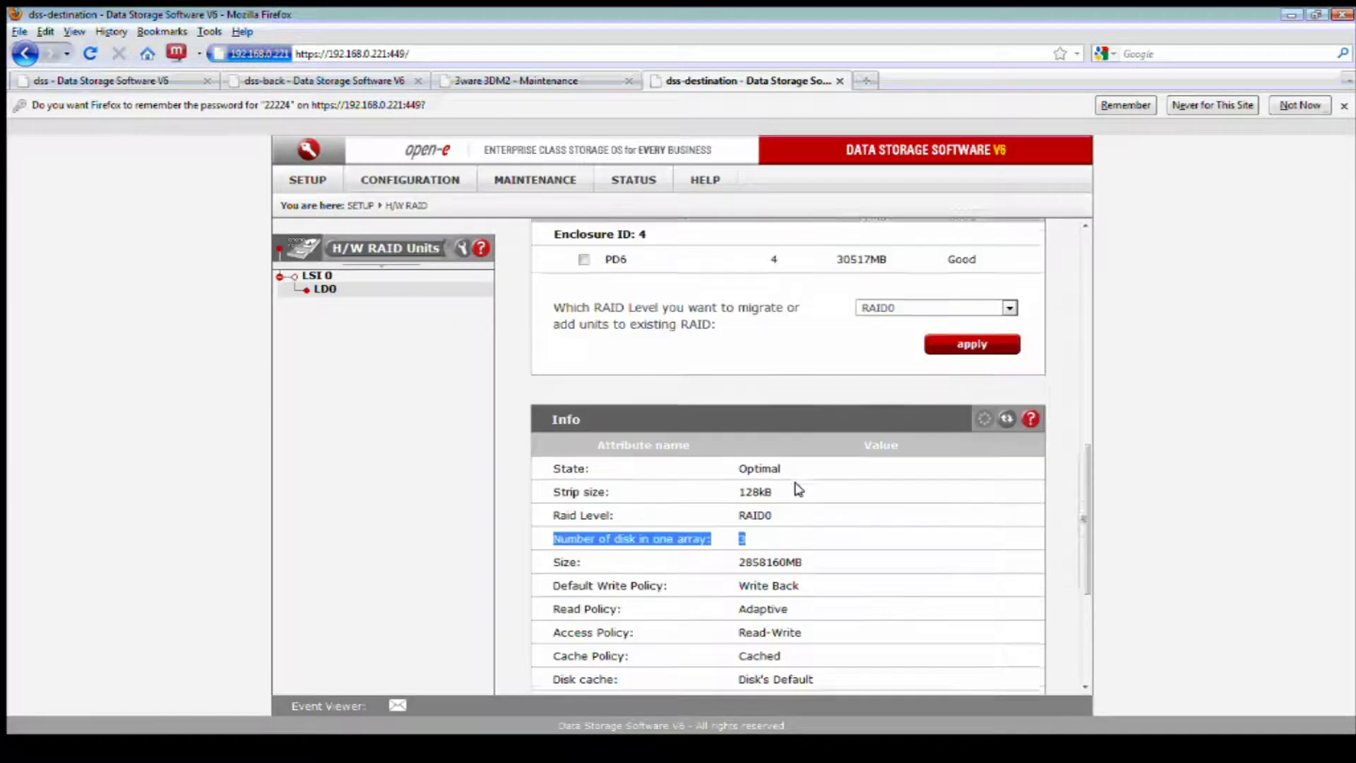
scroll(798, 489, up, 10)
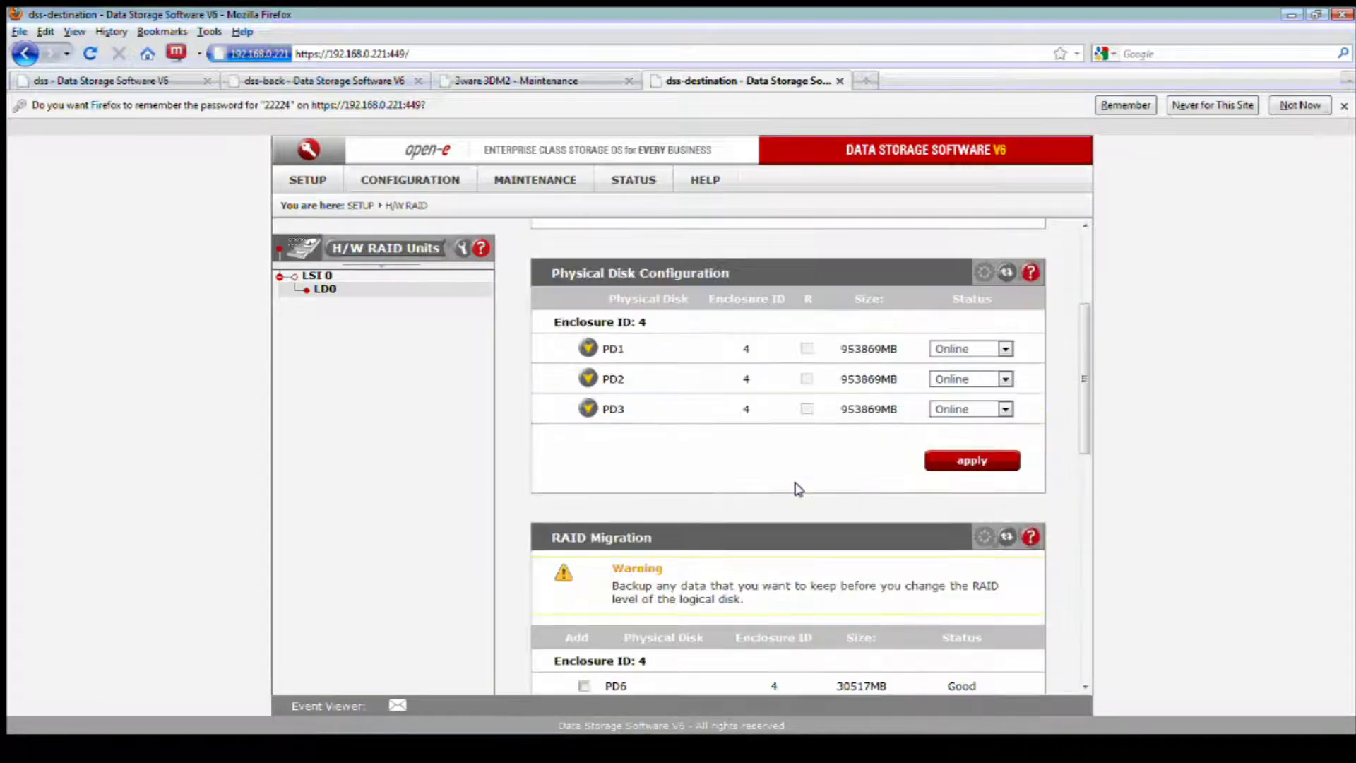
- Expand the details of physical disks PD1, PD2 and PD3
click(585, 353)
click(579, 564)
scroll(671, 558, down, 3)
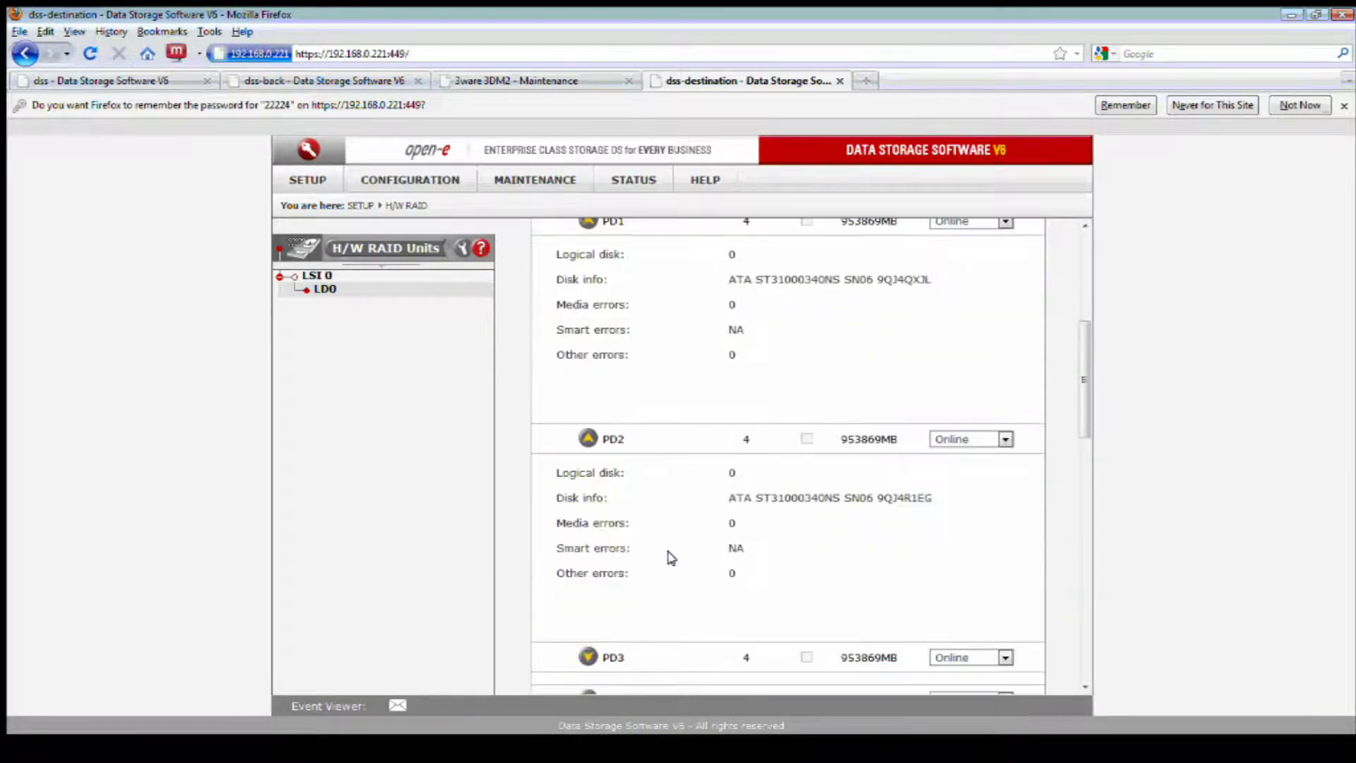
click(586, 655)
scroll(628, 600, down, 3)
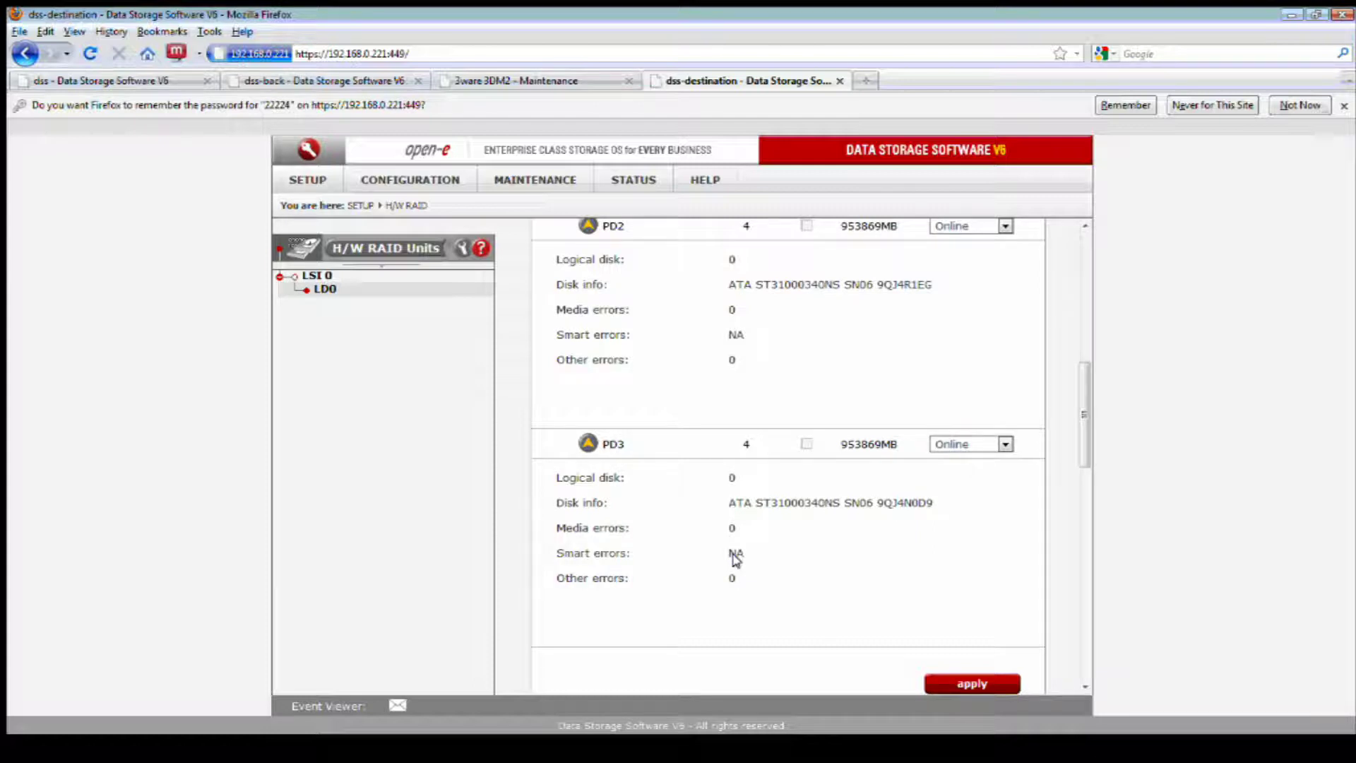
scroll(742, 544, up, 5)
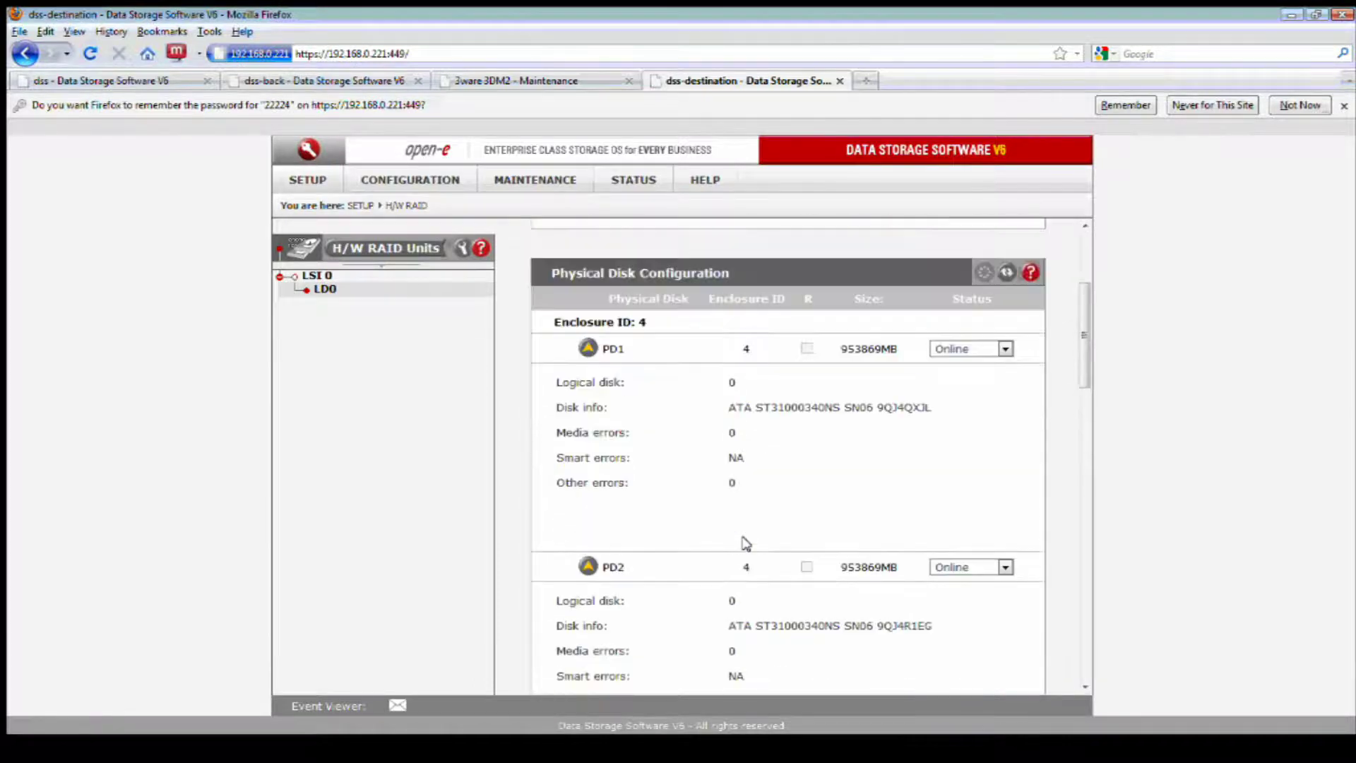
scroll(743, 544, up, 3)
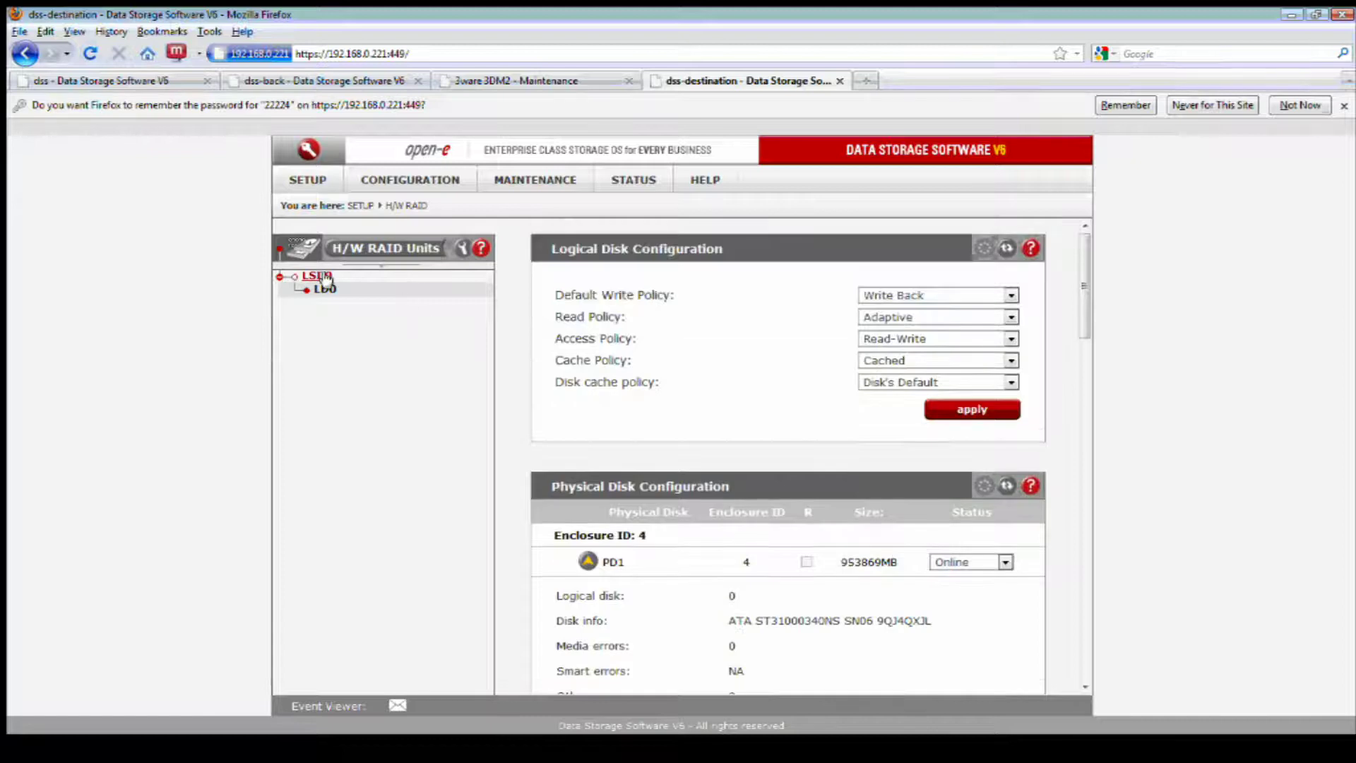
- Review the LSI 0 controller page and check PD1's status options, leaving it Online
click(323, 277)
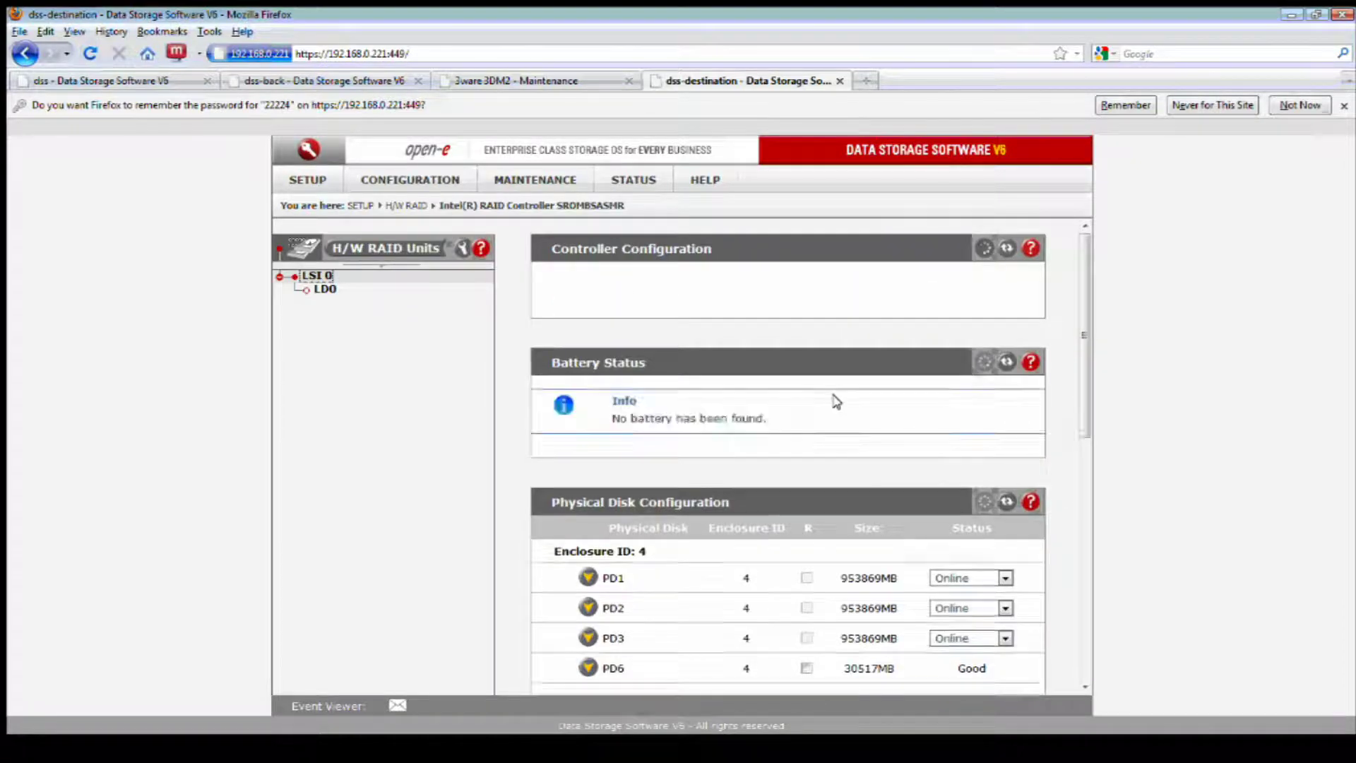
scroll(846, 422, down, 5)
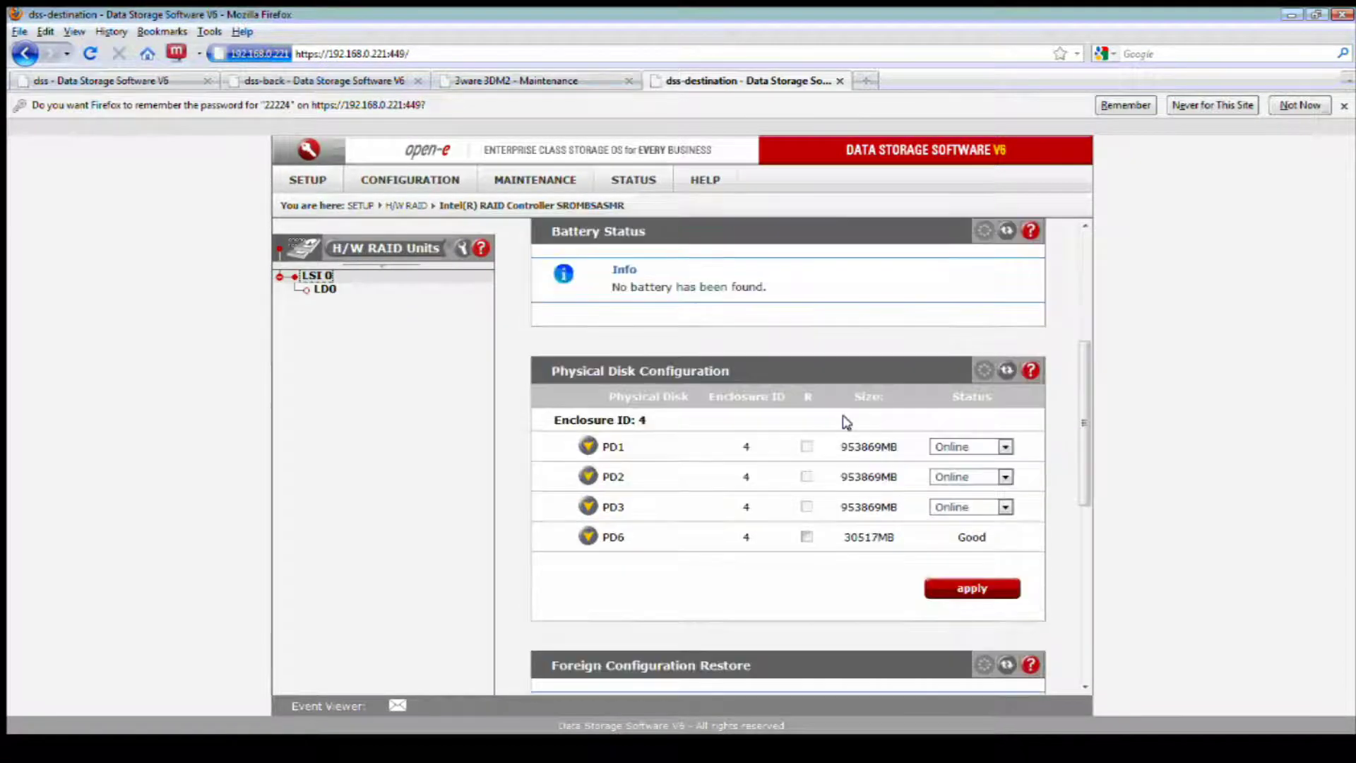
scroll(845, 421, down, 2)
scroll(846, 421, down, 1)
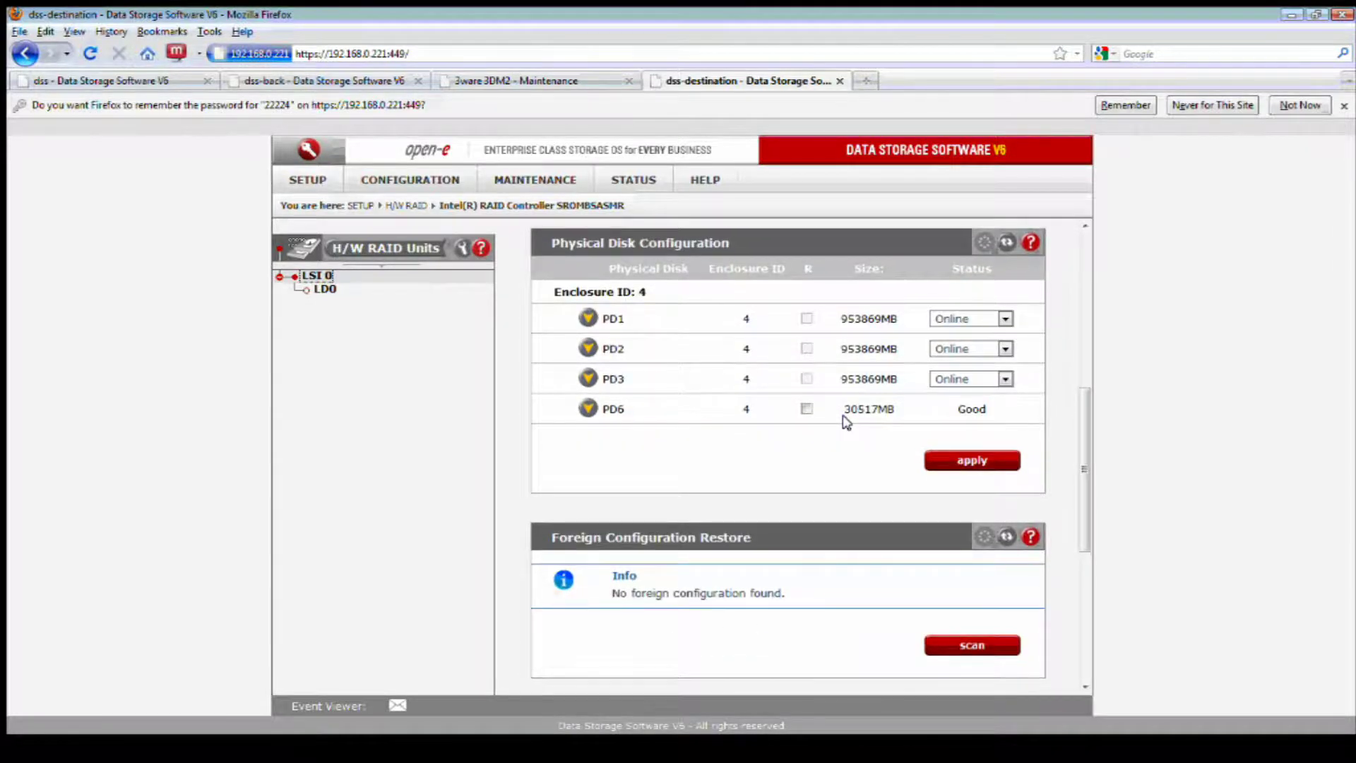
scroll(846, 422, down, 6)
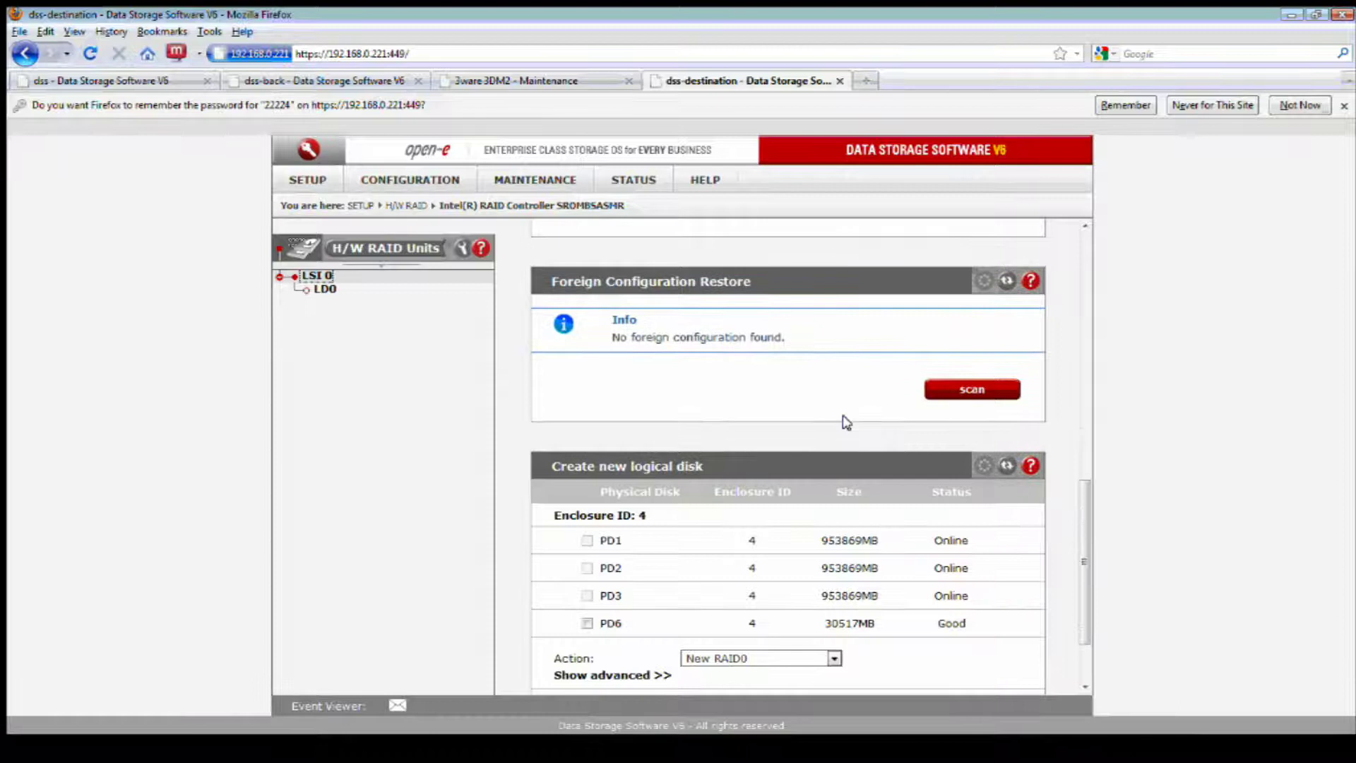
scroll(846, 422, up, 6)
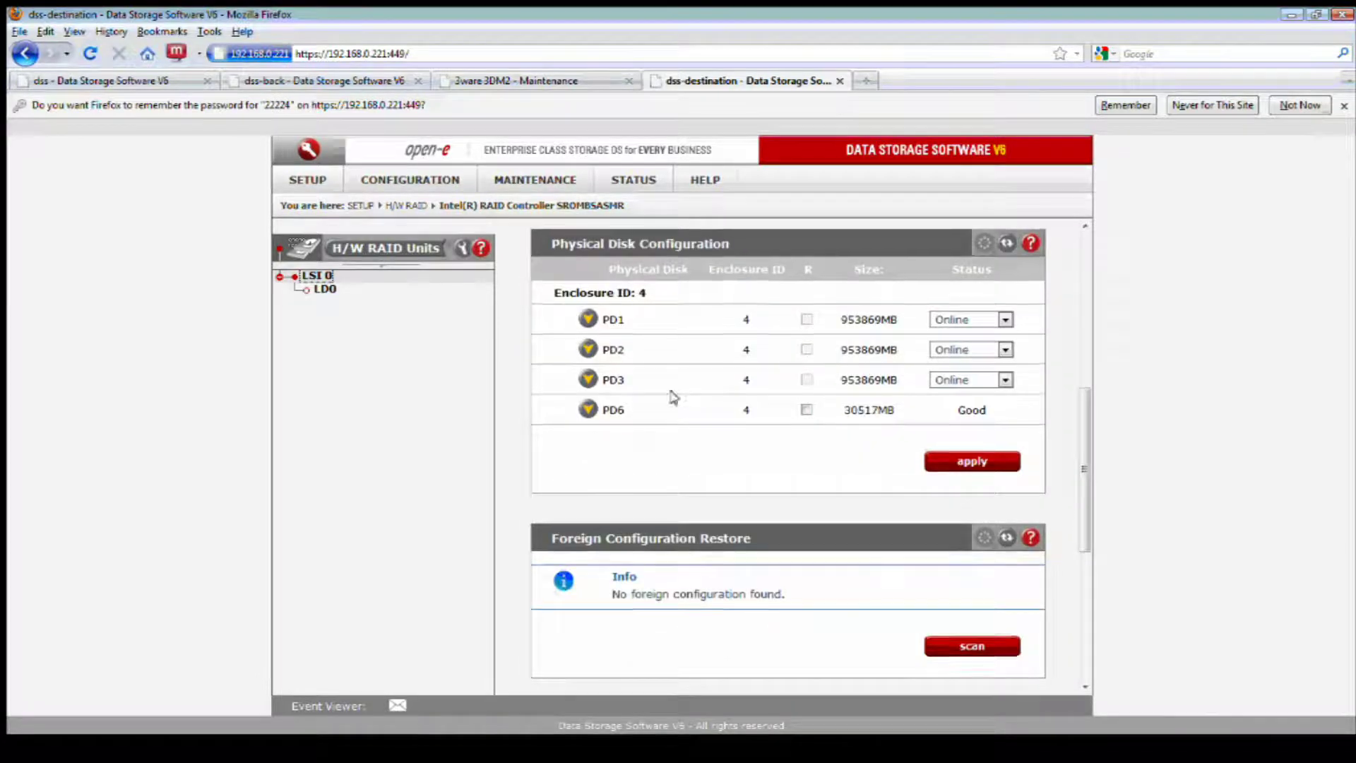
click(985, 324)
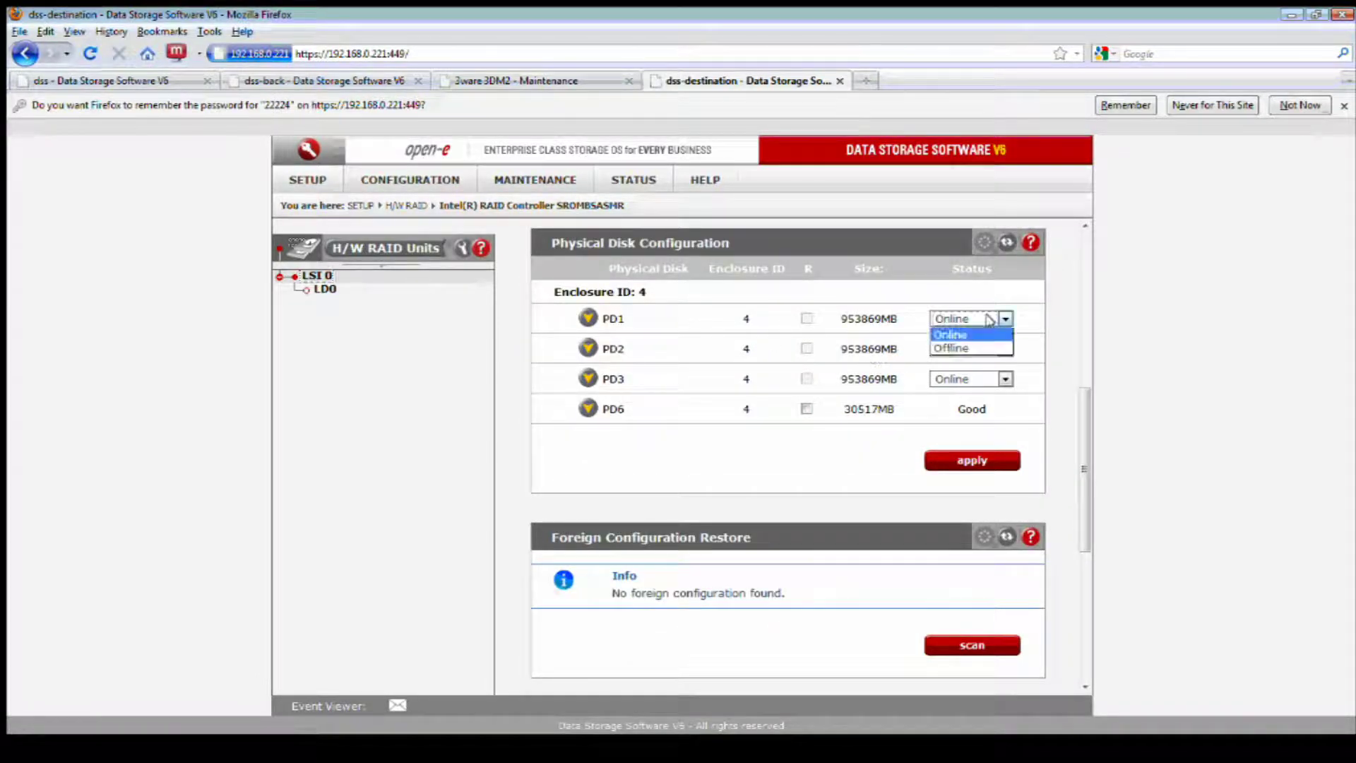
click(1034, 302)
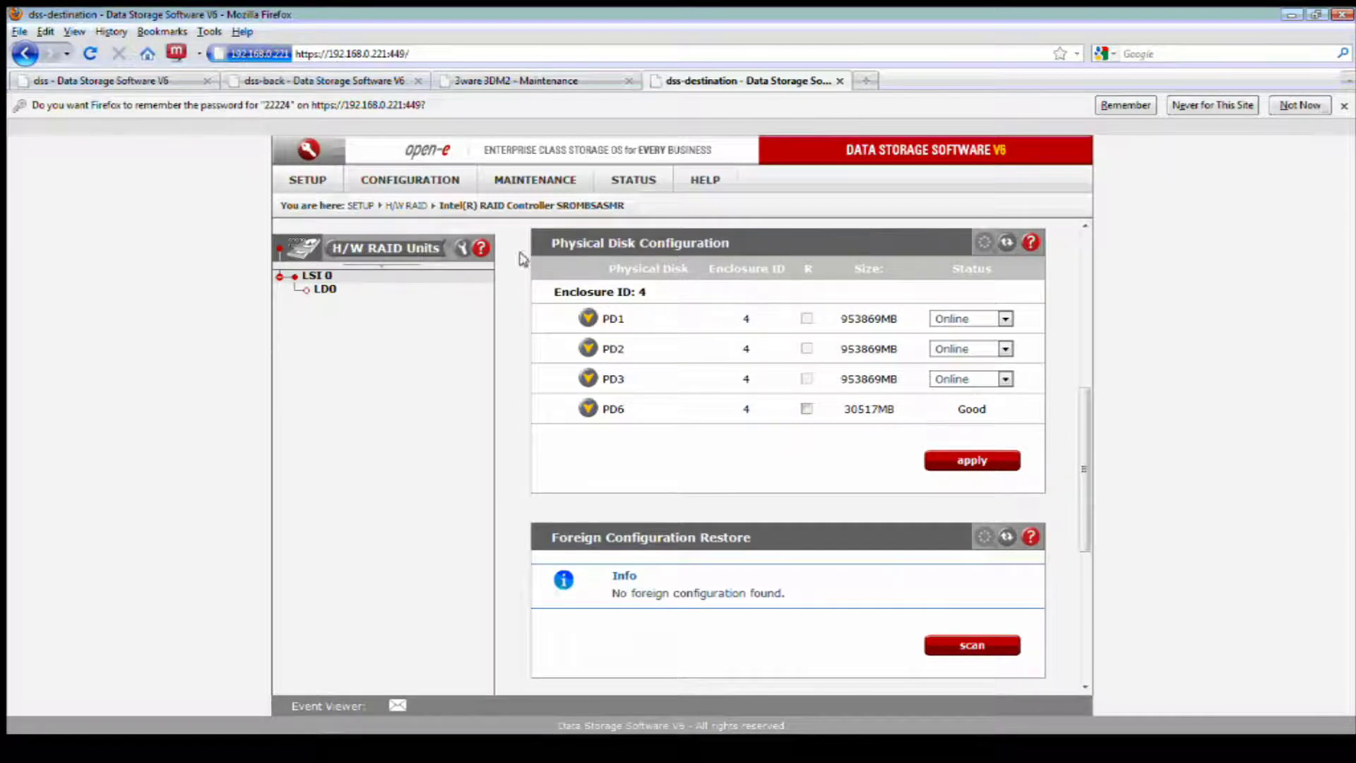
- Point out Unit S001's serial 9SM206G0 on Vol. groups, then switch to the remote RAID Web Console
mouse_move(400, 181)
mouse_move(434, 206)
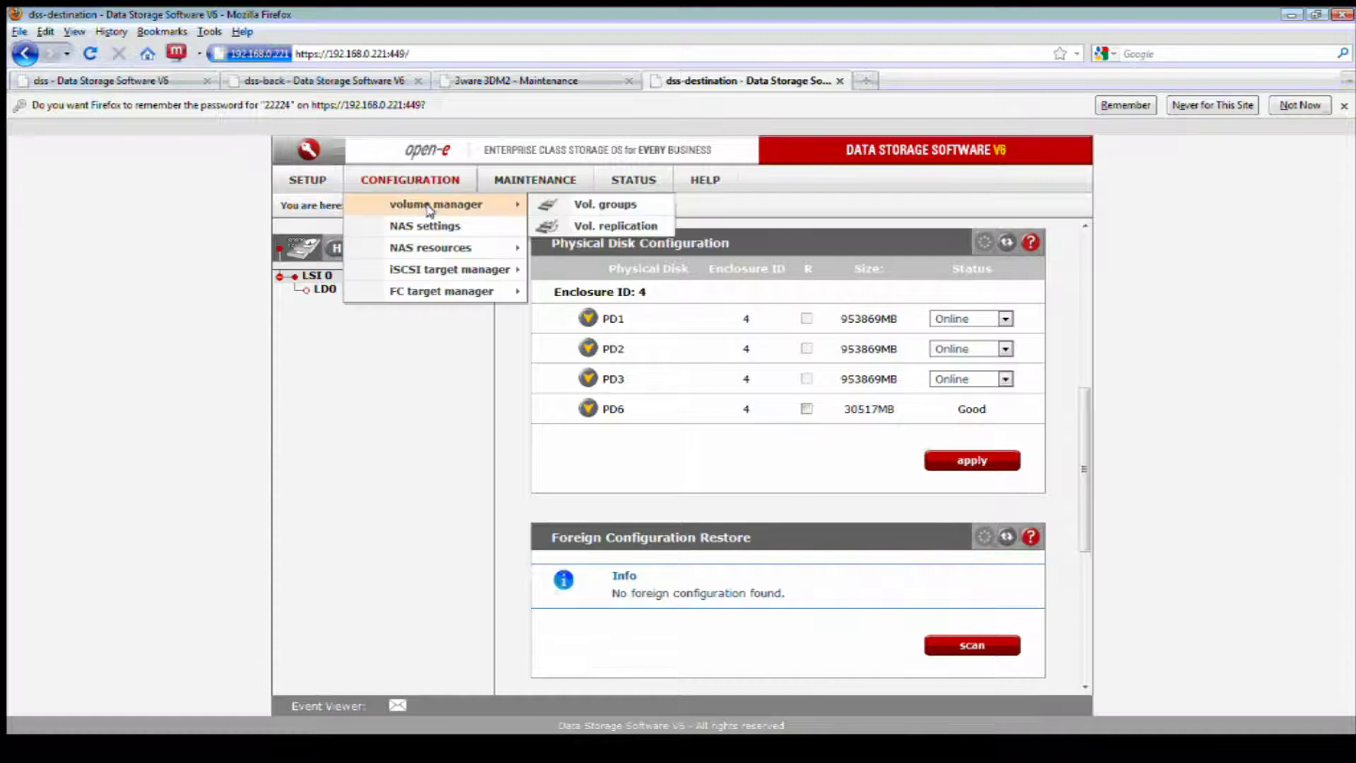
click(558, 205)
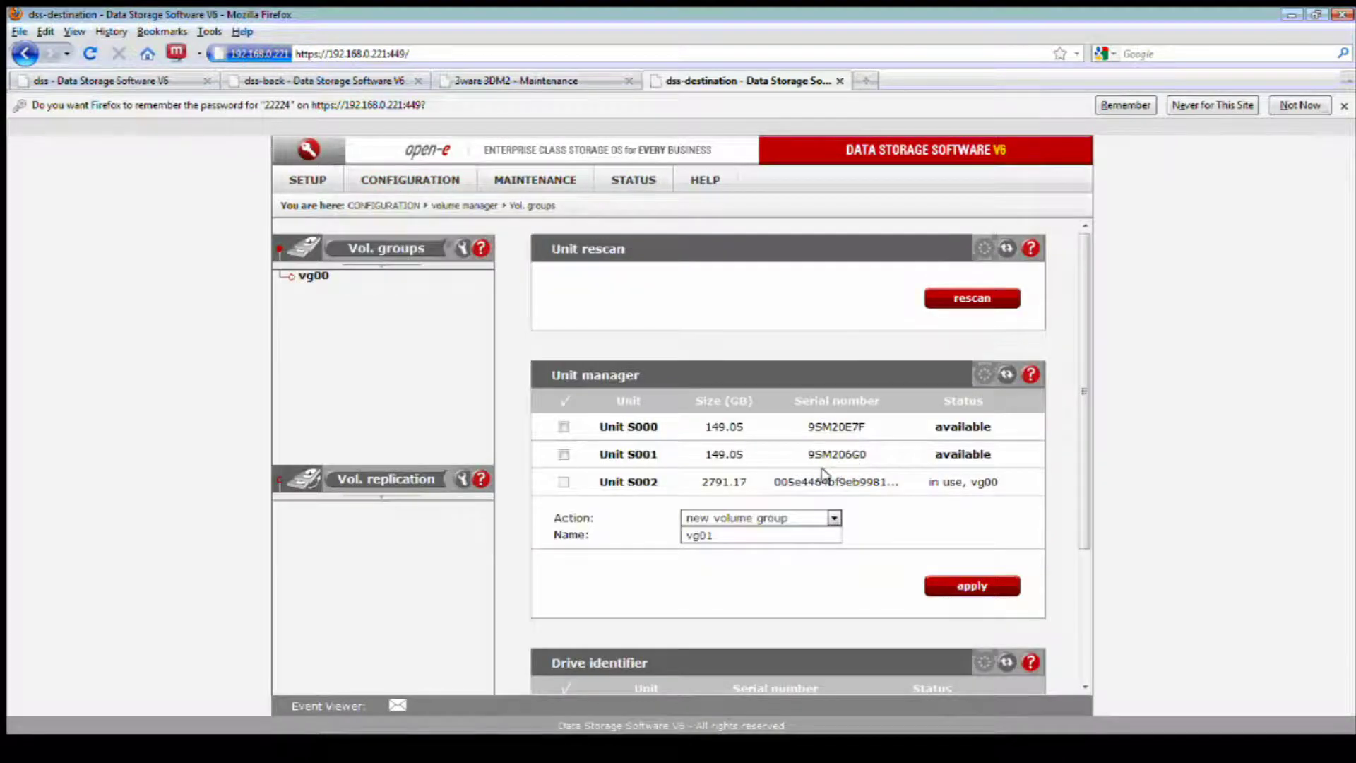
drag(868, 455, 809, 450)
key(alt+Tab)
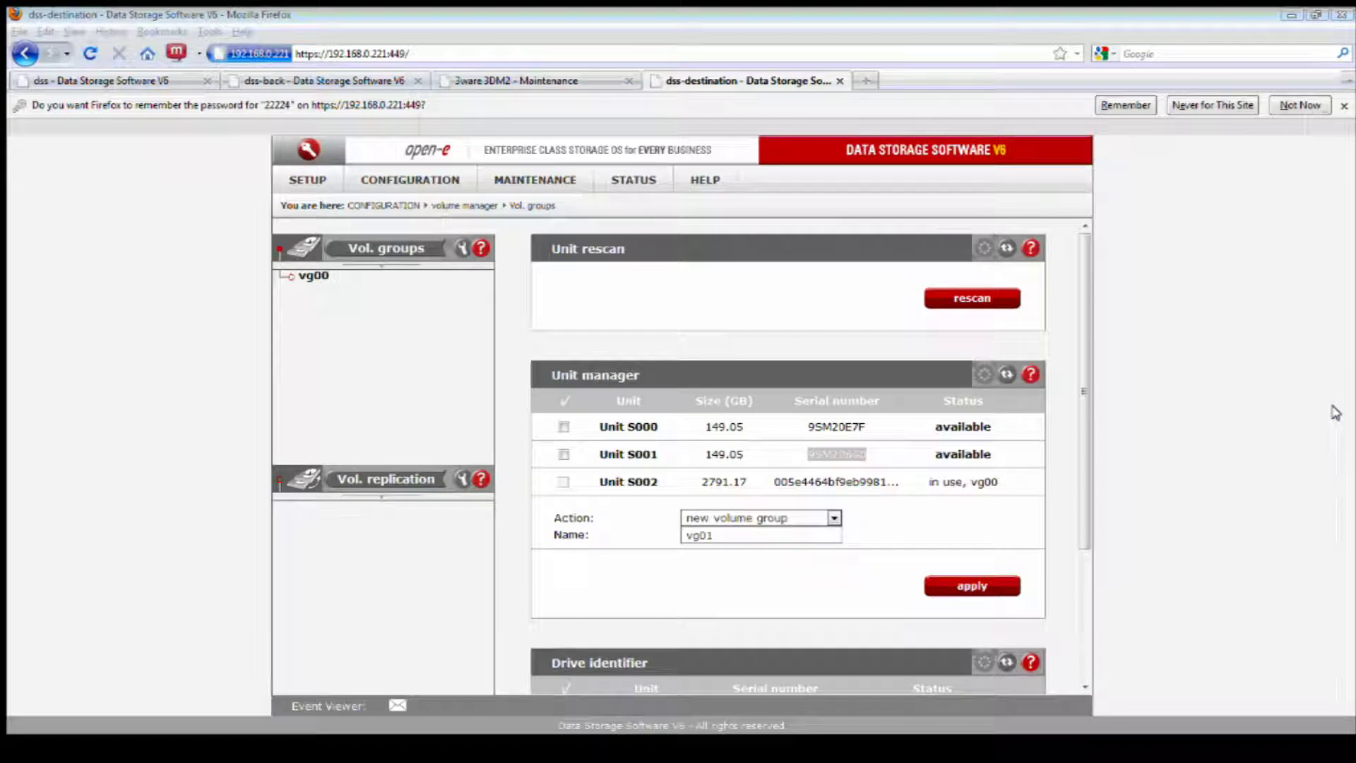
key(alt+Tab)
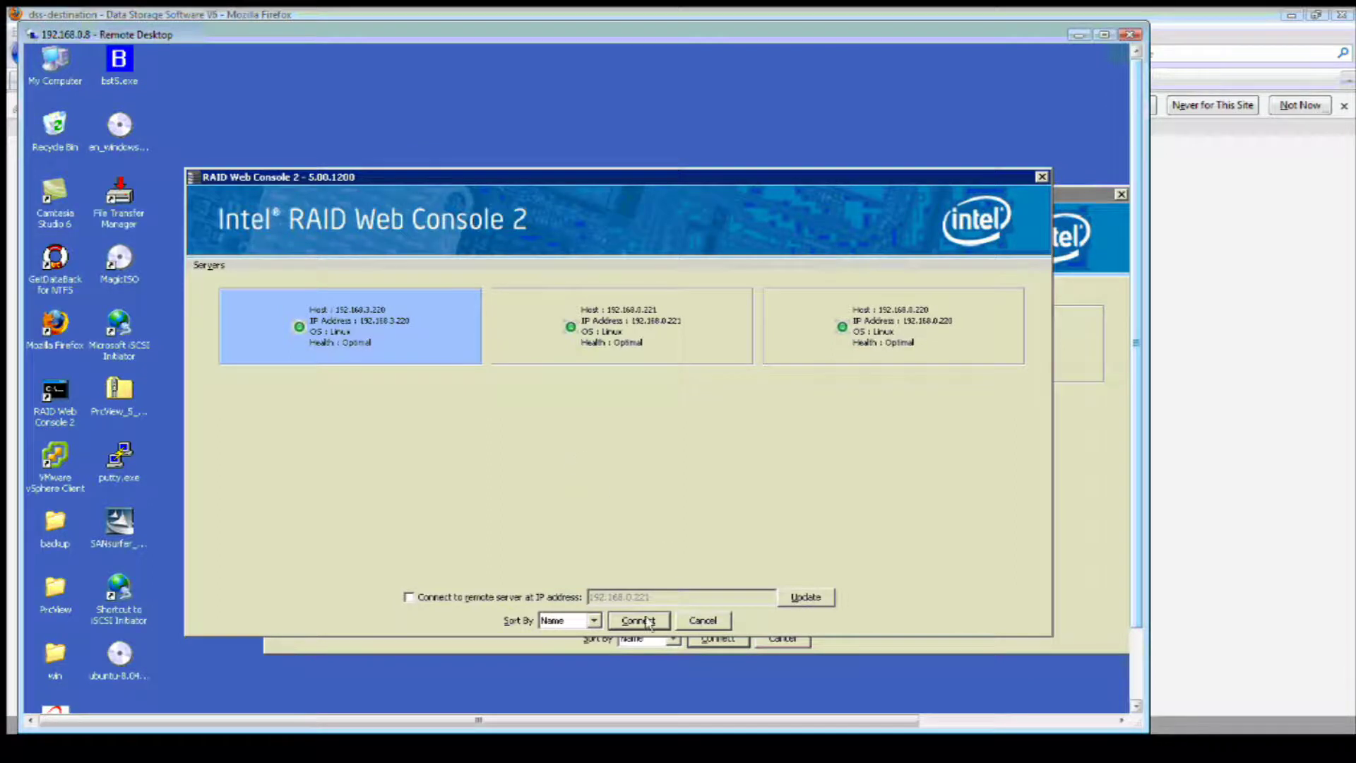
- Connect to remote server 192.168.3.220 and log in with the server password
click(499, 599)
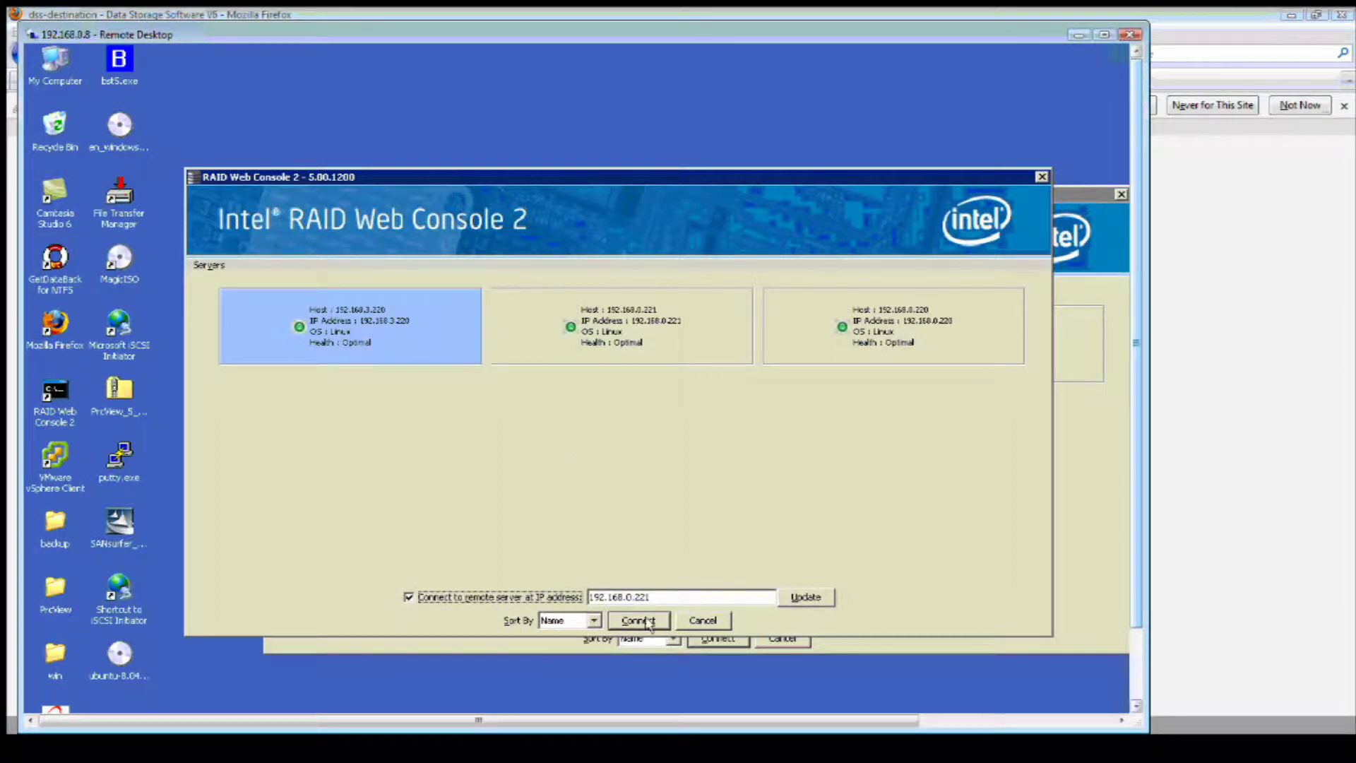
click(805, 598)
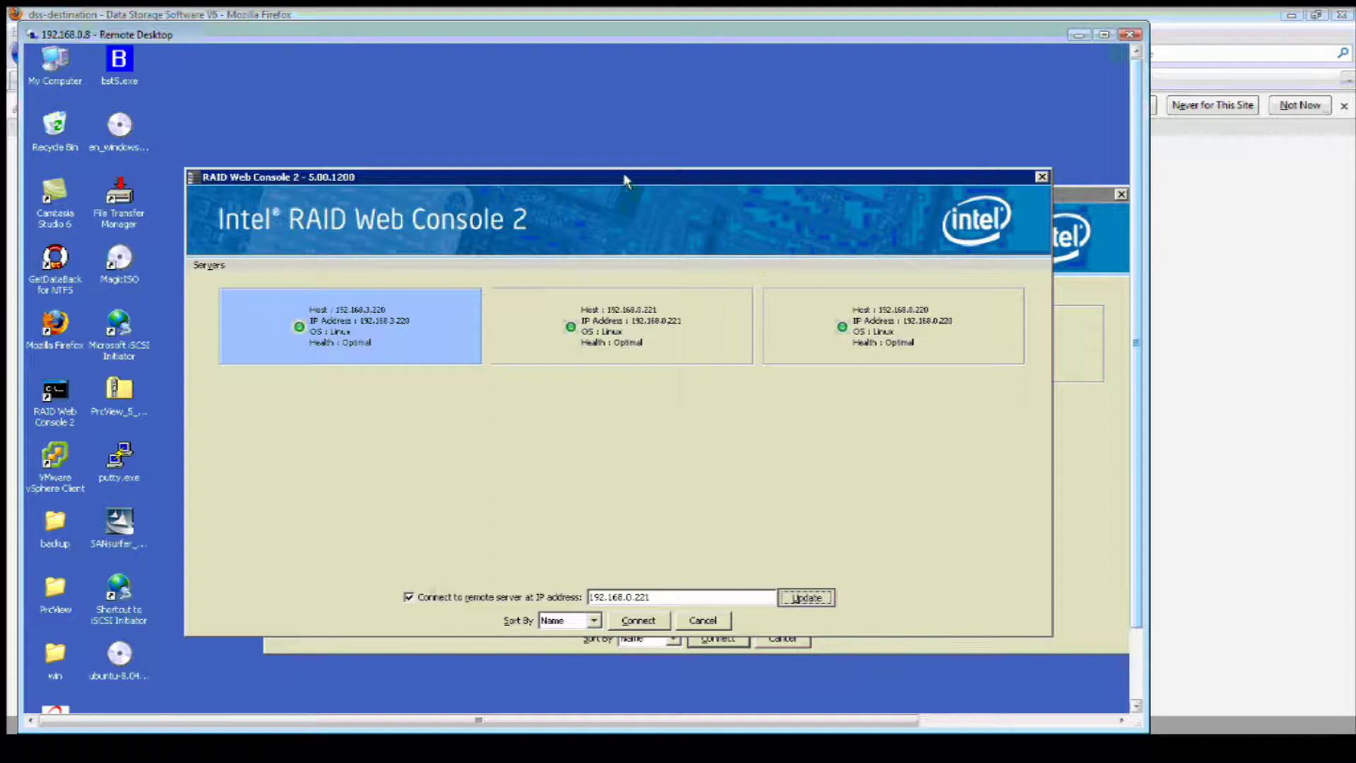
click(1103, 520)
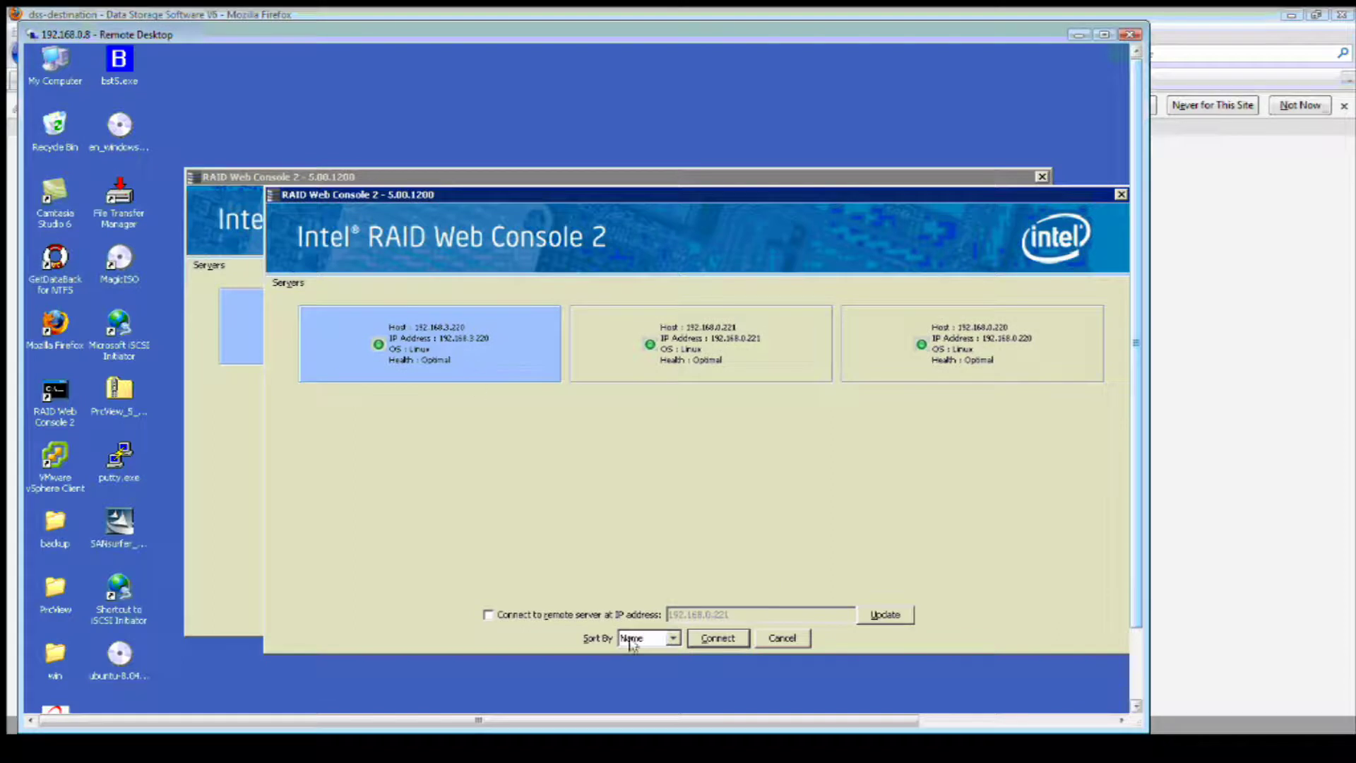
click(717, 638)
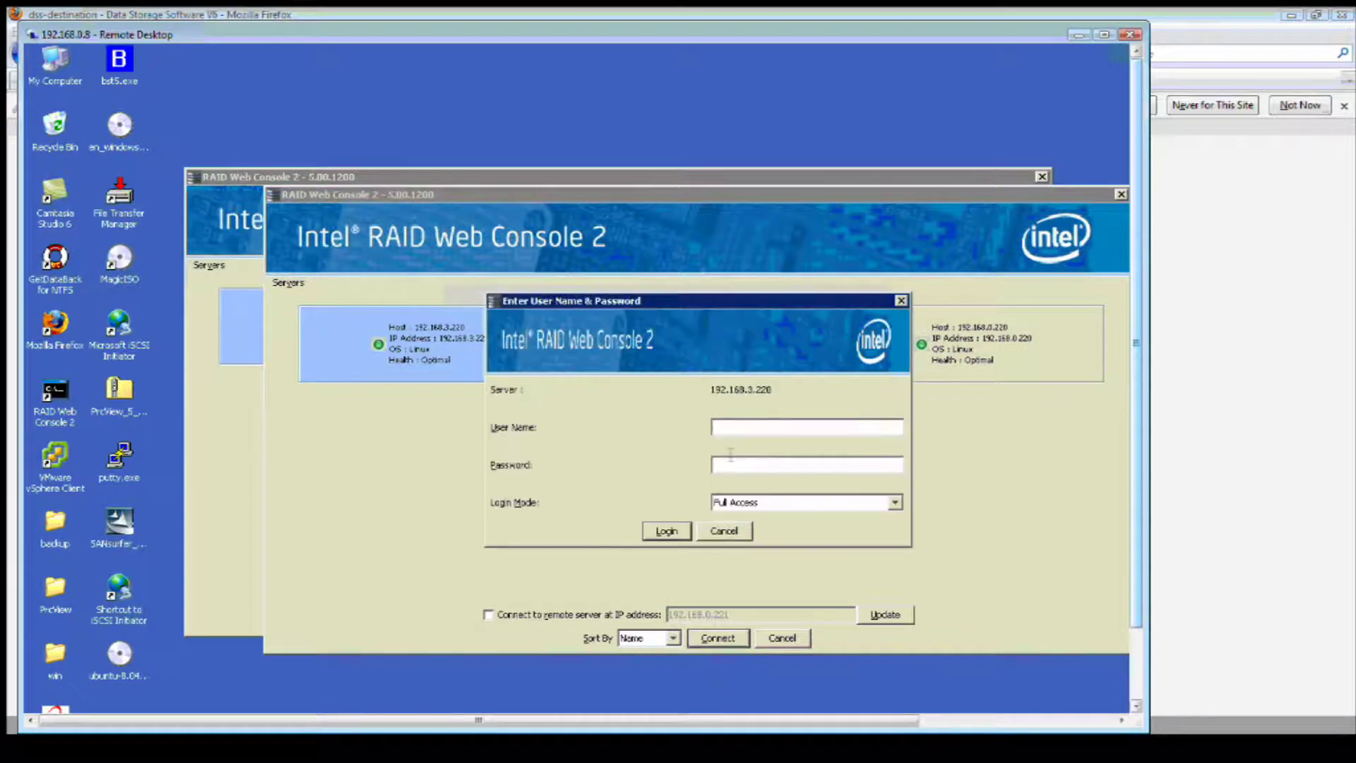
text(raidraid)
click(676, 531)
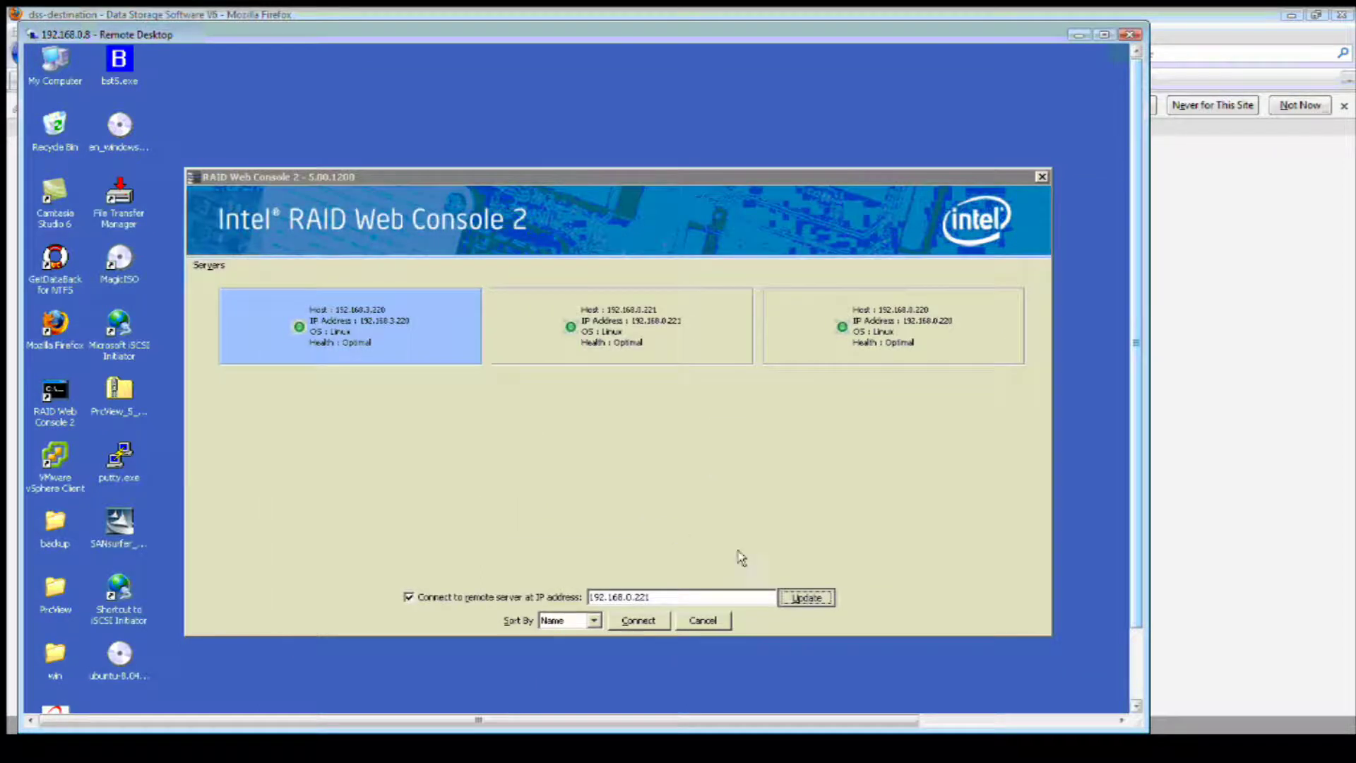
click(1130, 648)
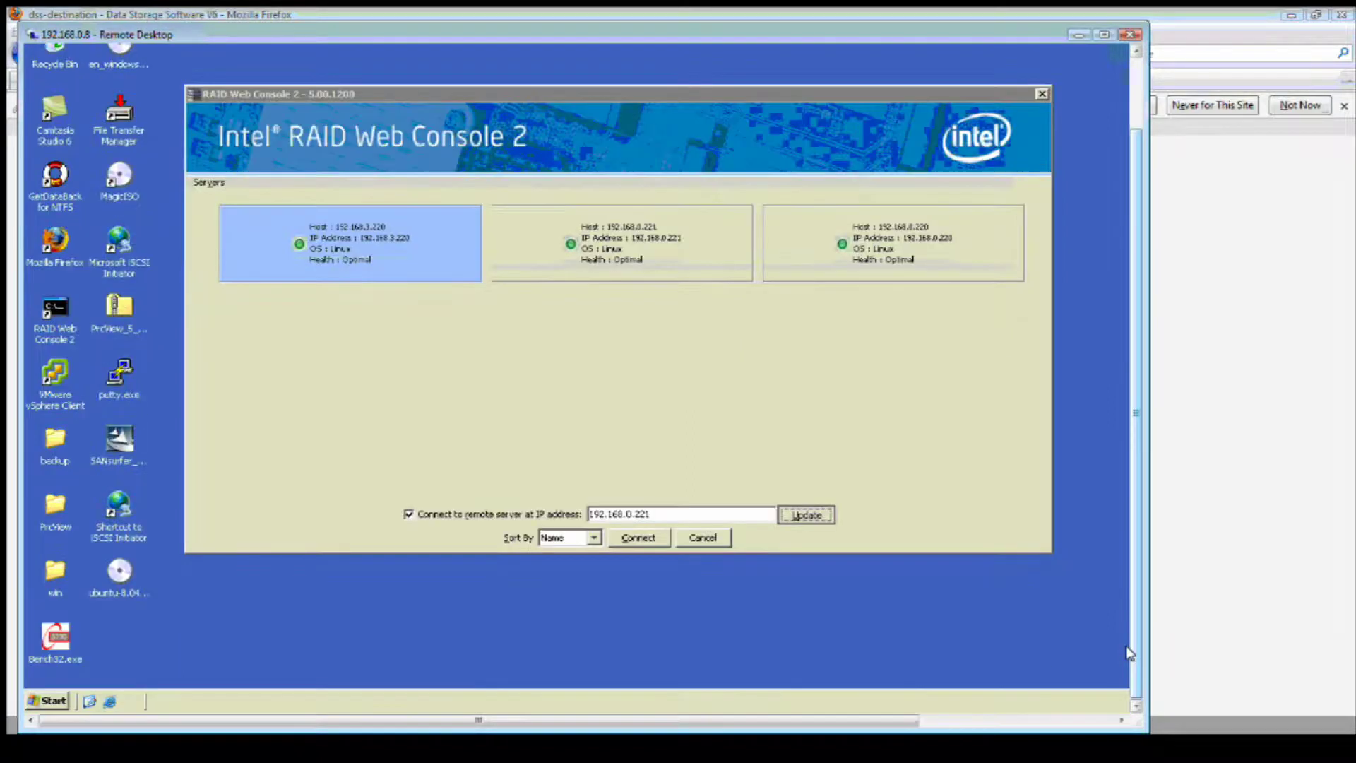
drag(1129, 654, 1130, 624)
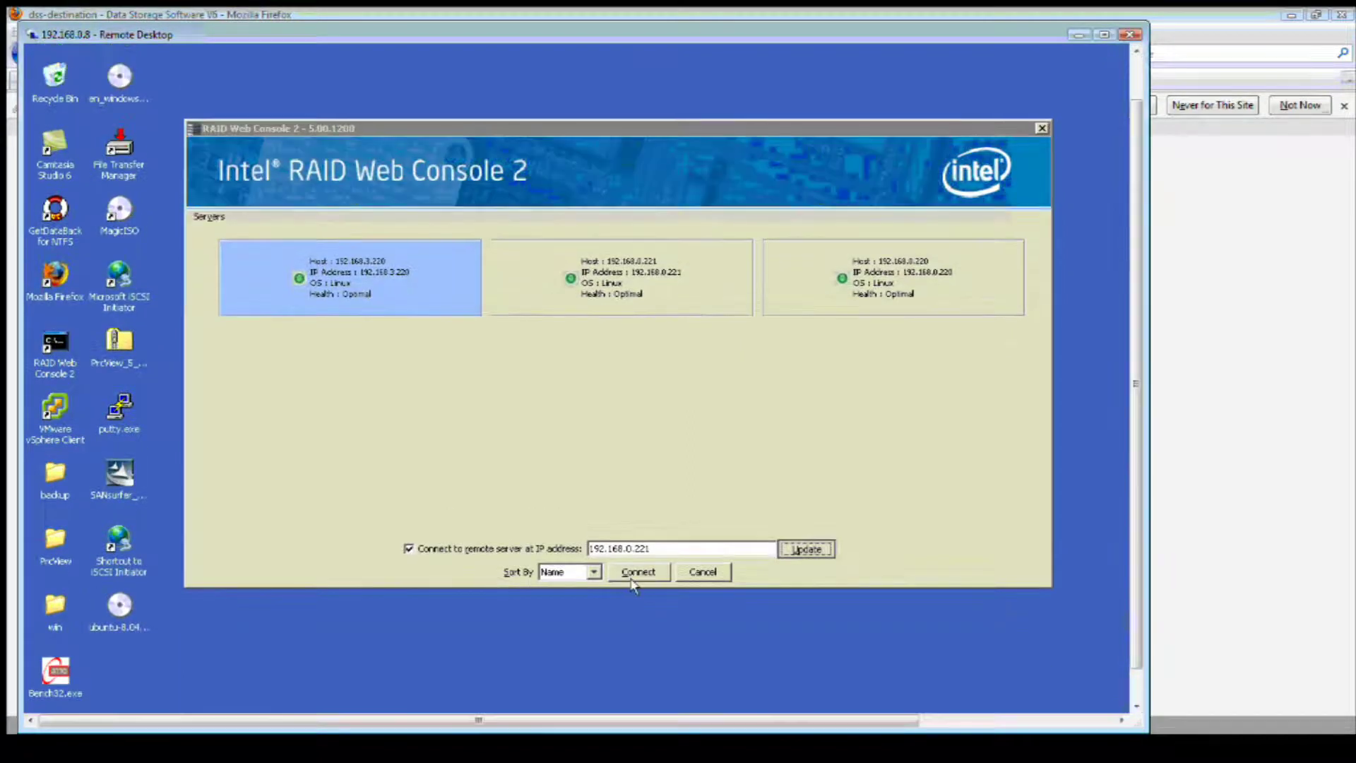
click(1130, 59)
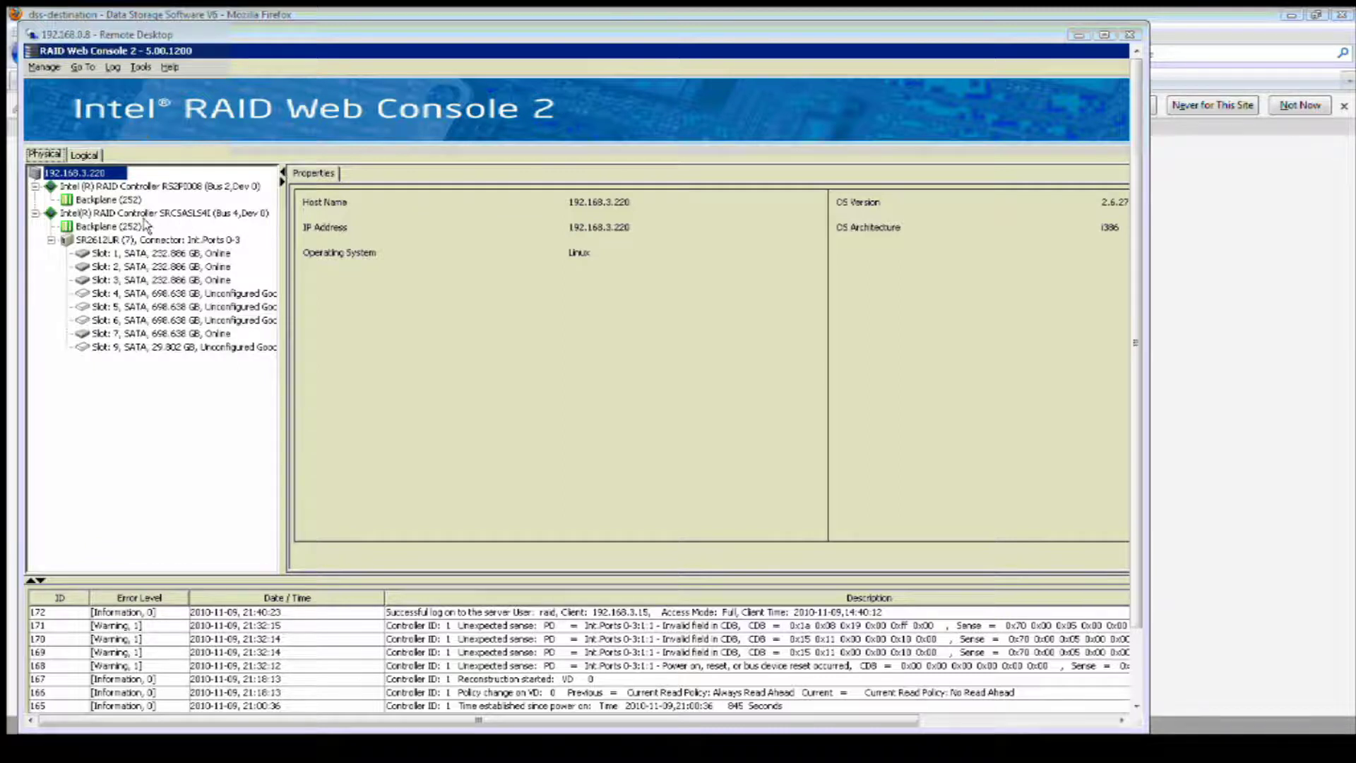
- Browse the physical view, then show the SRCSASLS4I controller's properties in the logical view
click(120, 242)
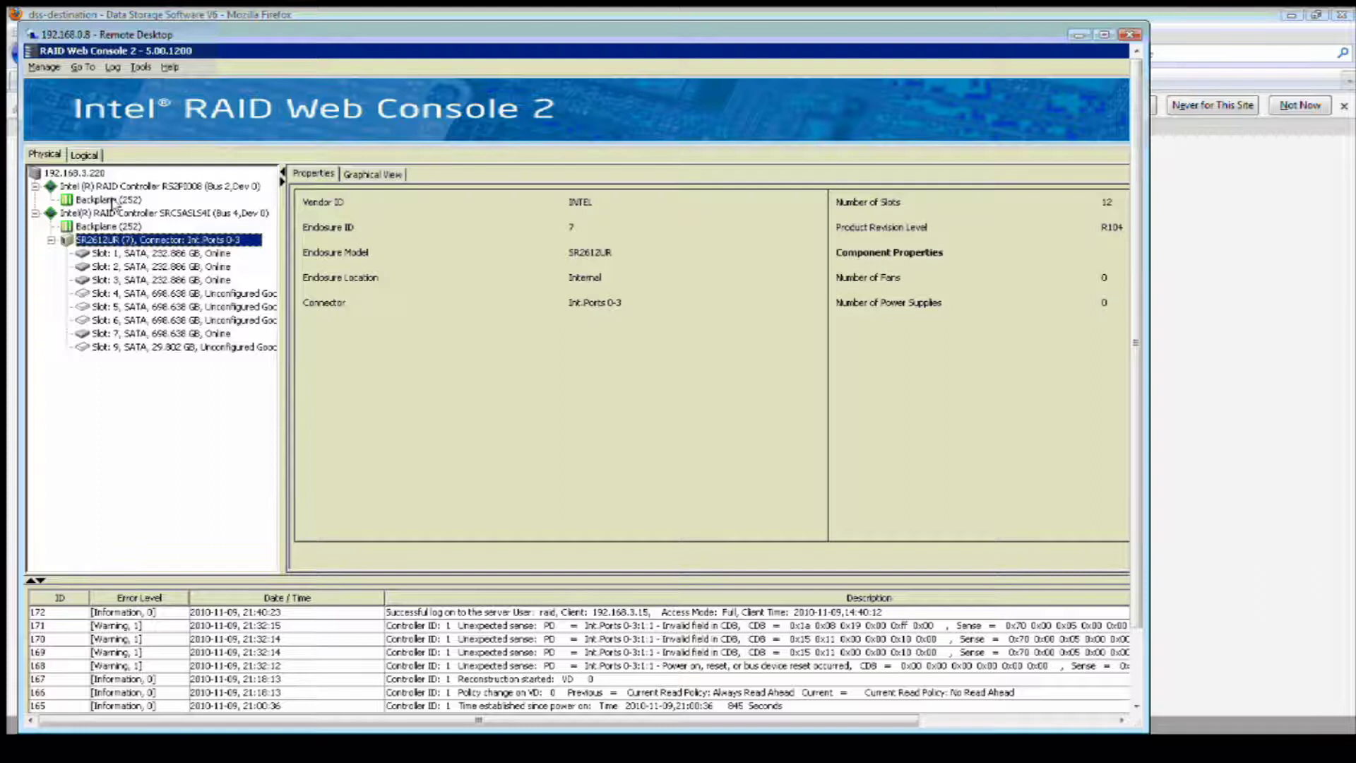
click(89, 176)
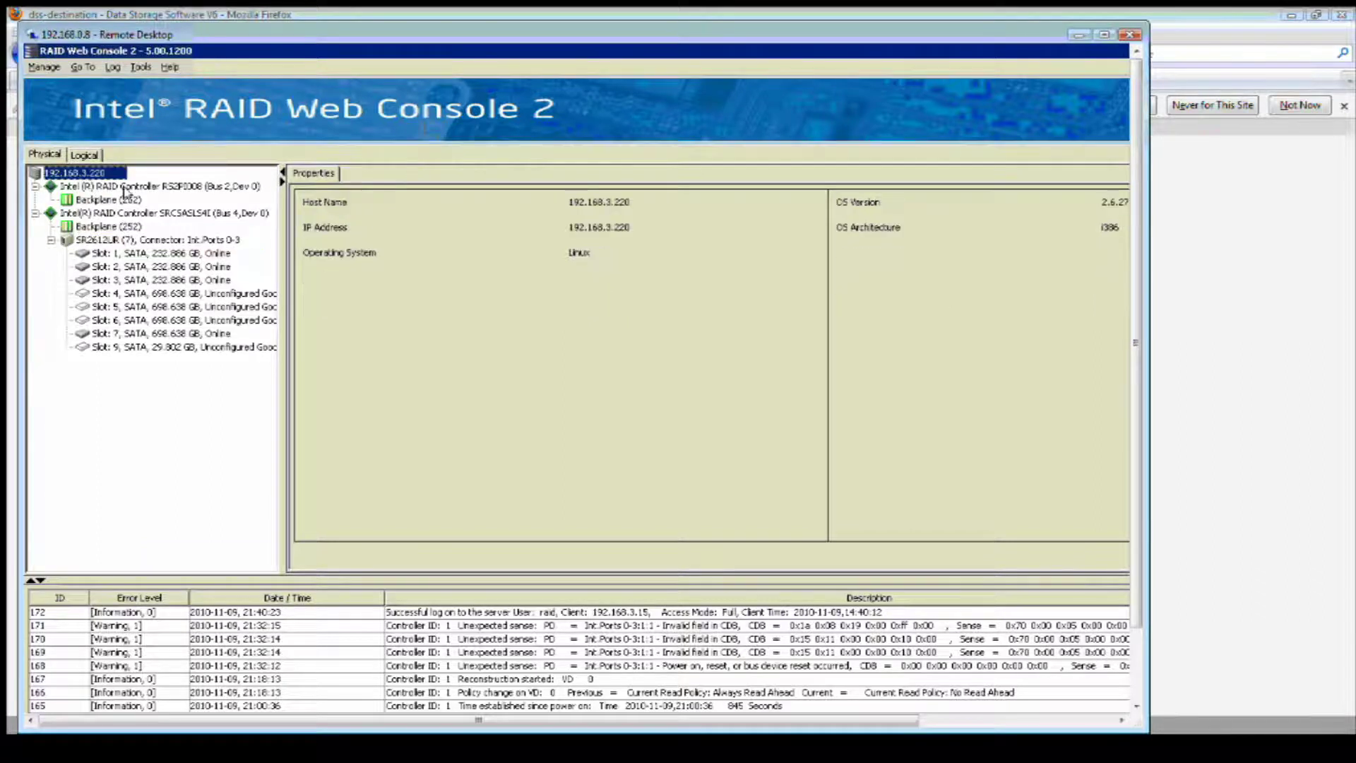
click(123, 187)
click(85, 155)
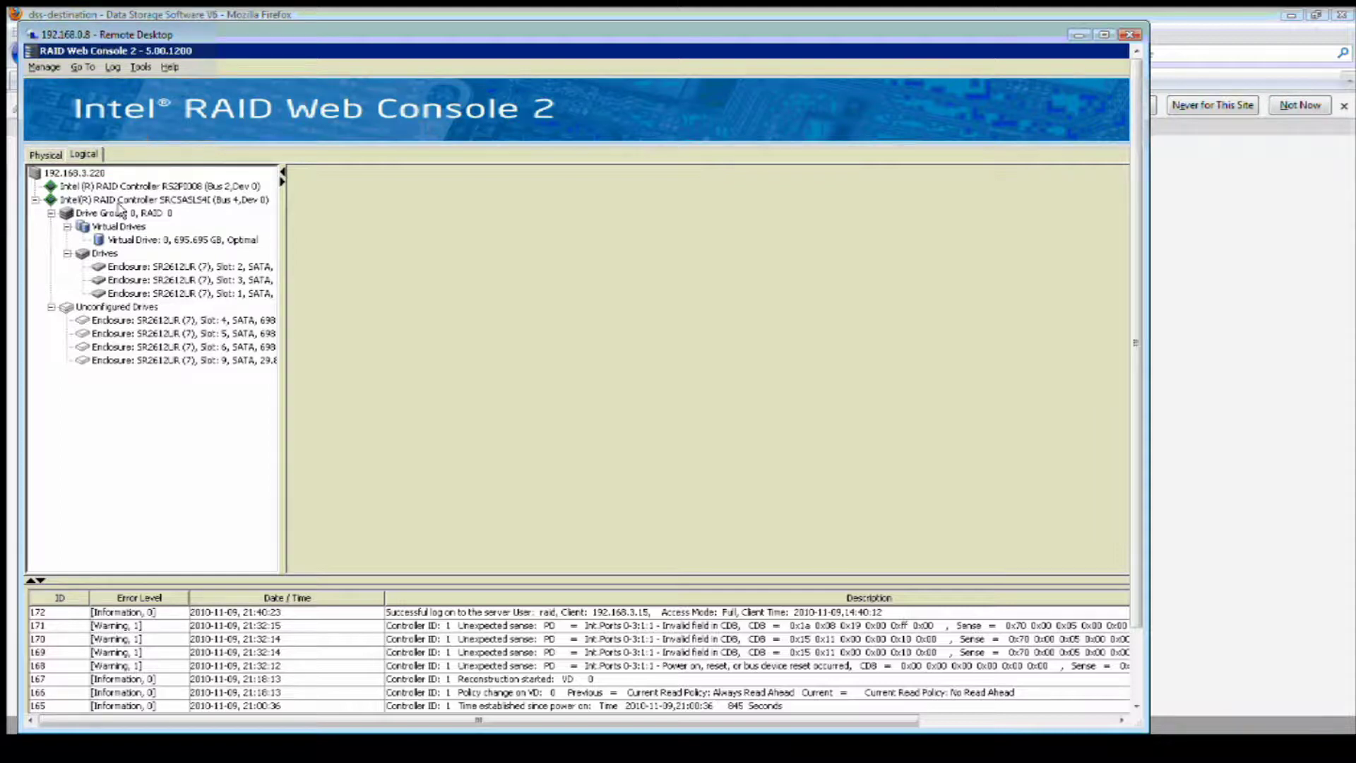
click(118, 202)
right_click(118, 202)
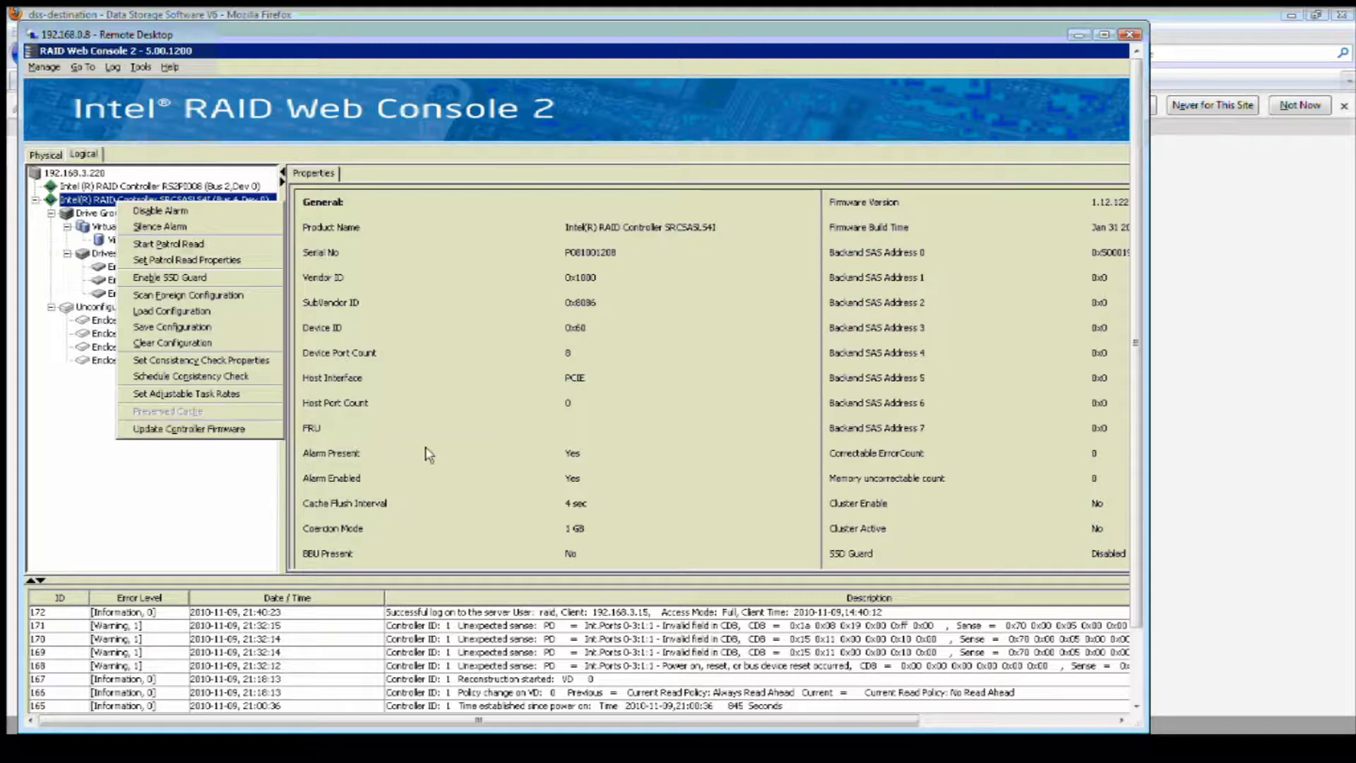
click(430, 455)
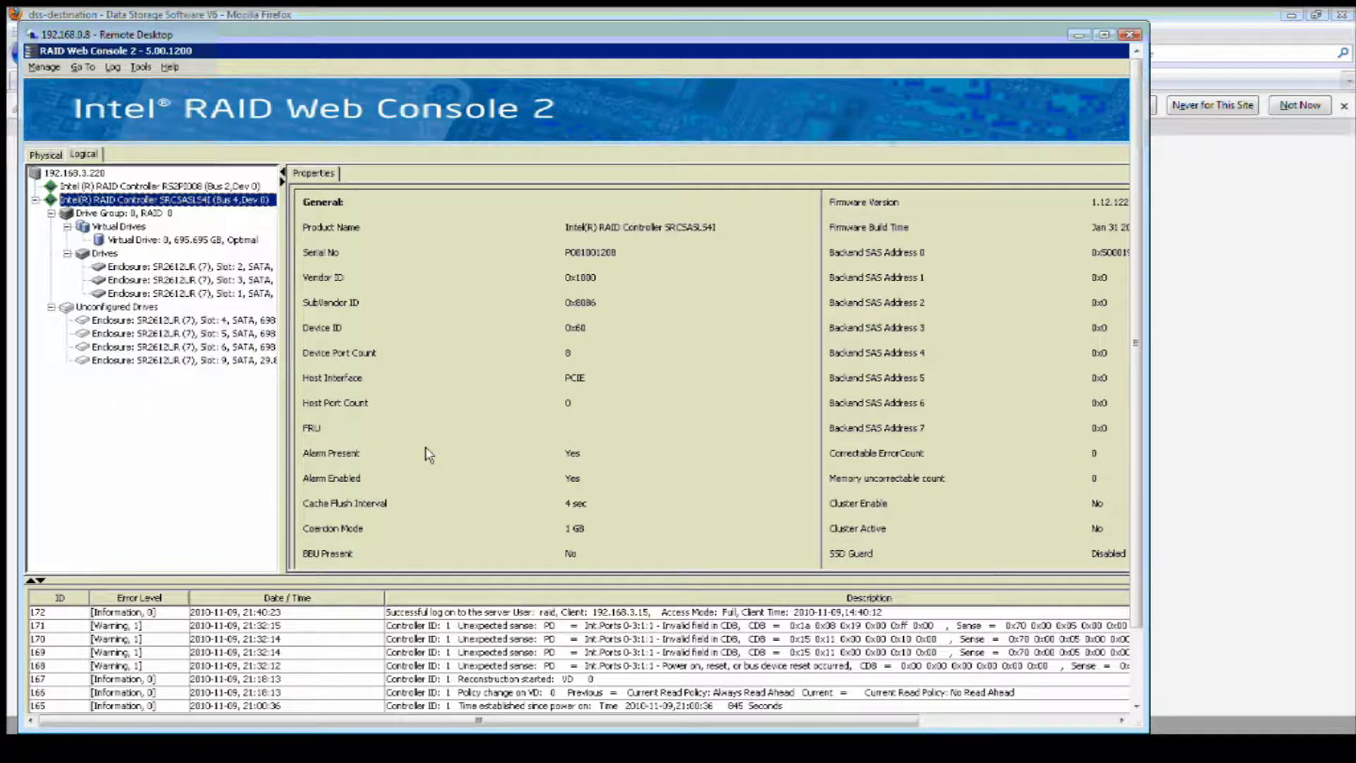
click(1340, 627)
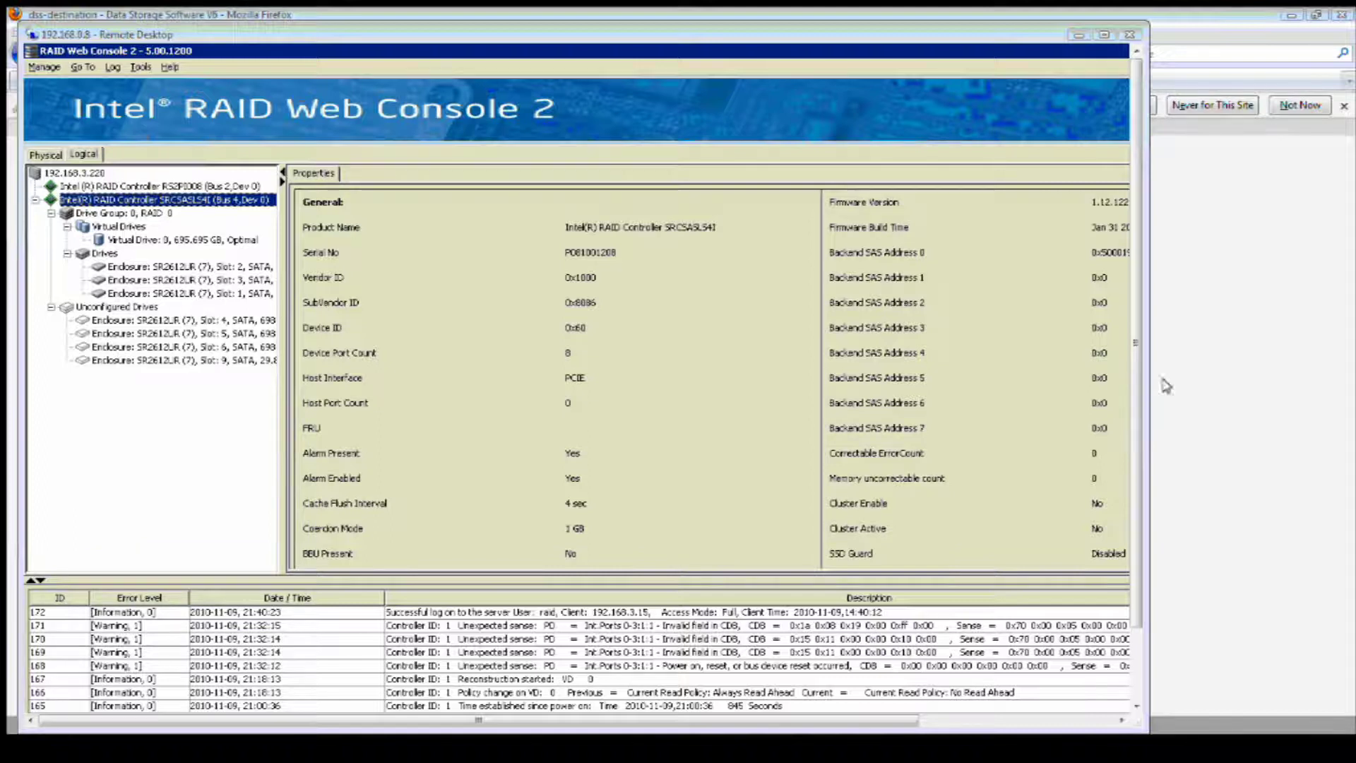
- Maximise the remote desktop, minimise the main console, and close the Start menu without launching anything
click(1104, 34)
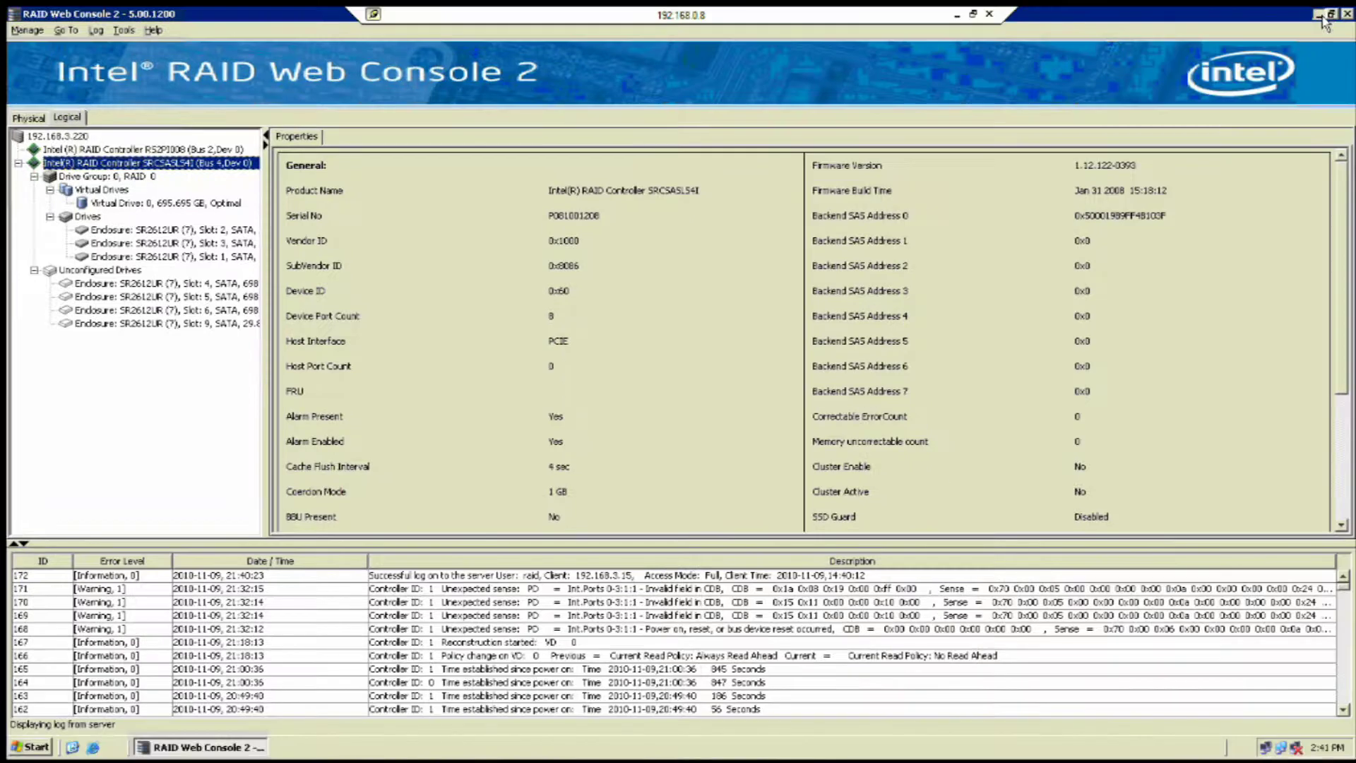
click(1319, 15)
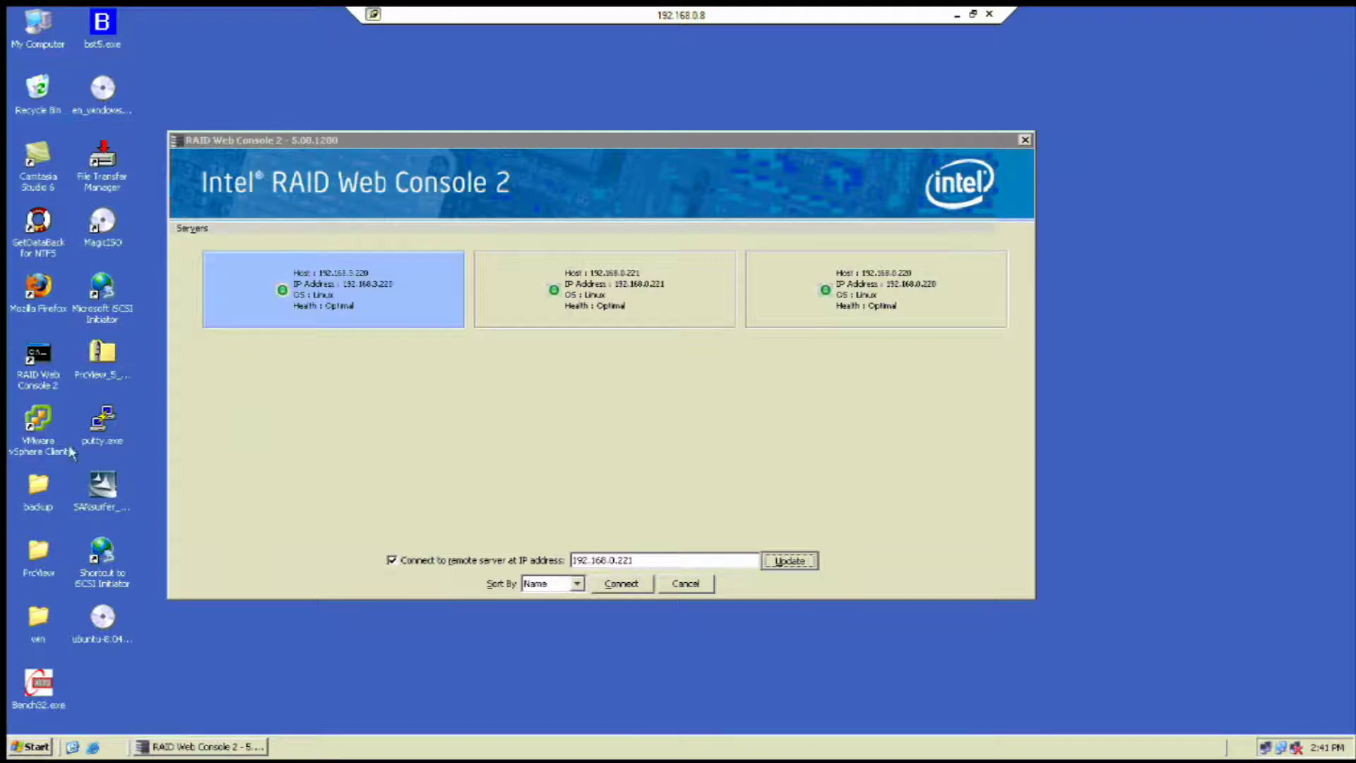
key(super)
mouse_move(106, 693)
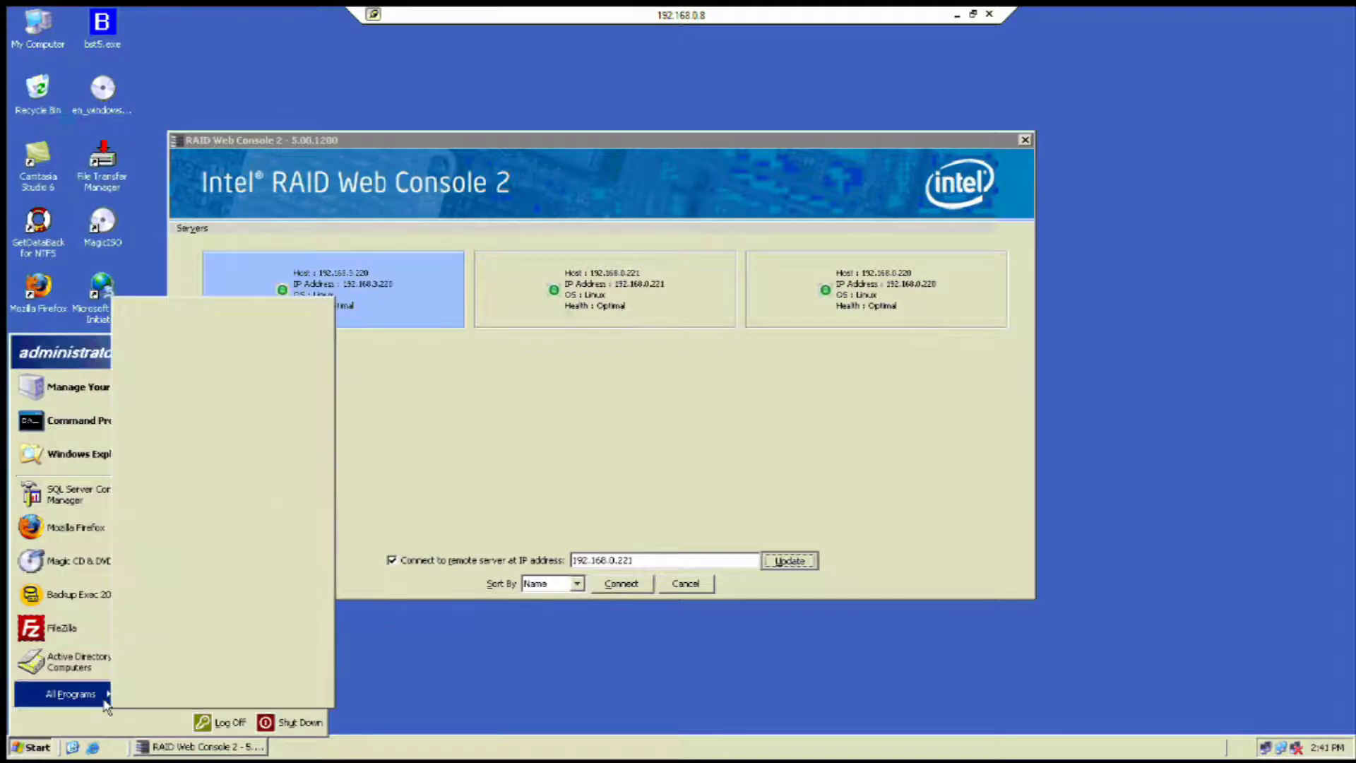
mouse_move(200, 651)
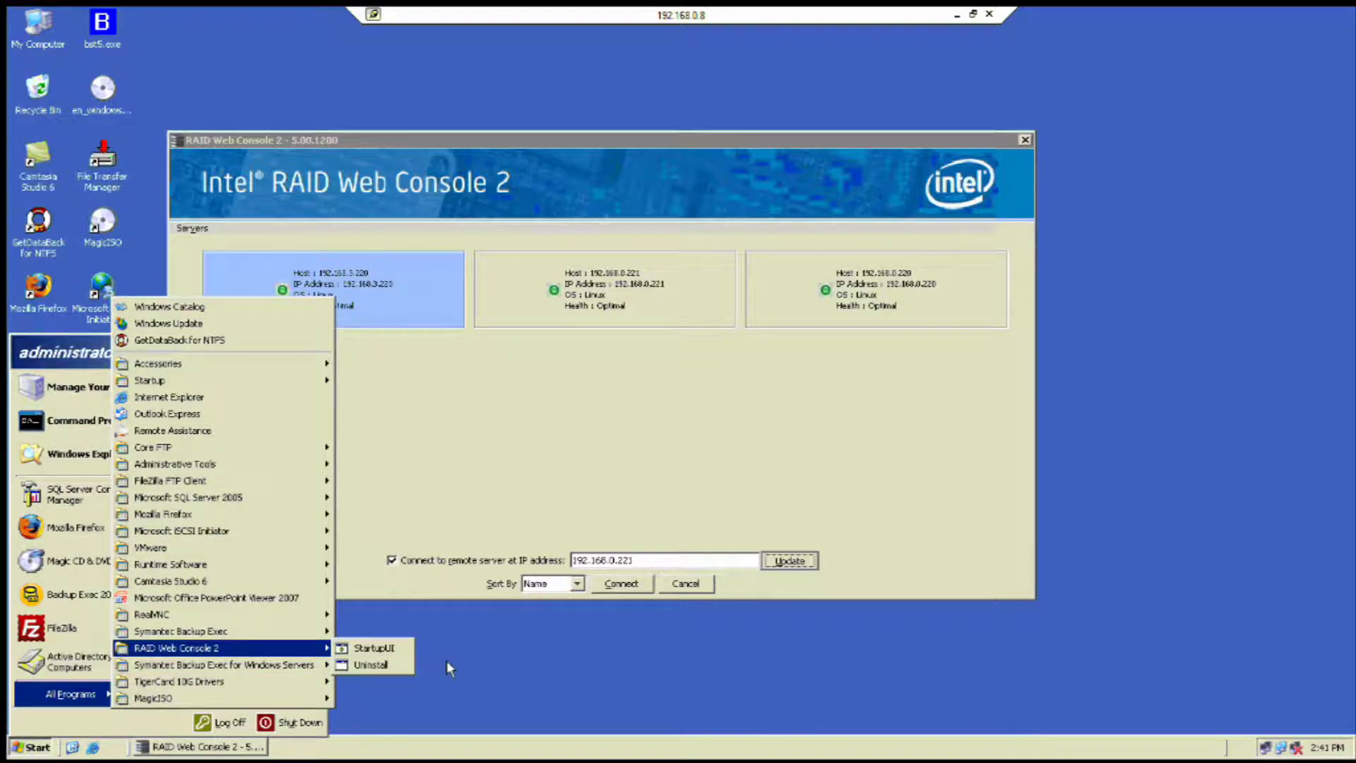
click(631, 413)
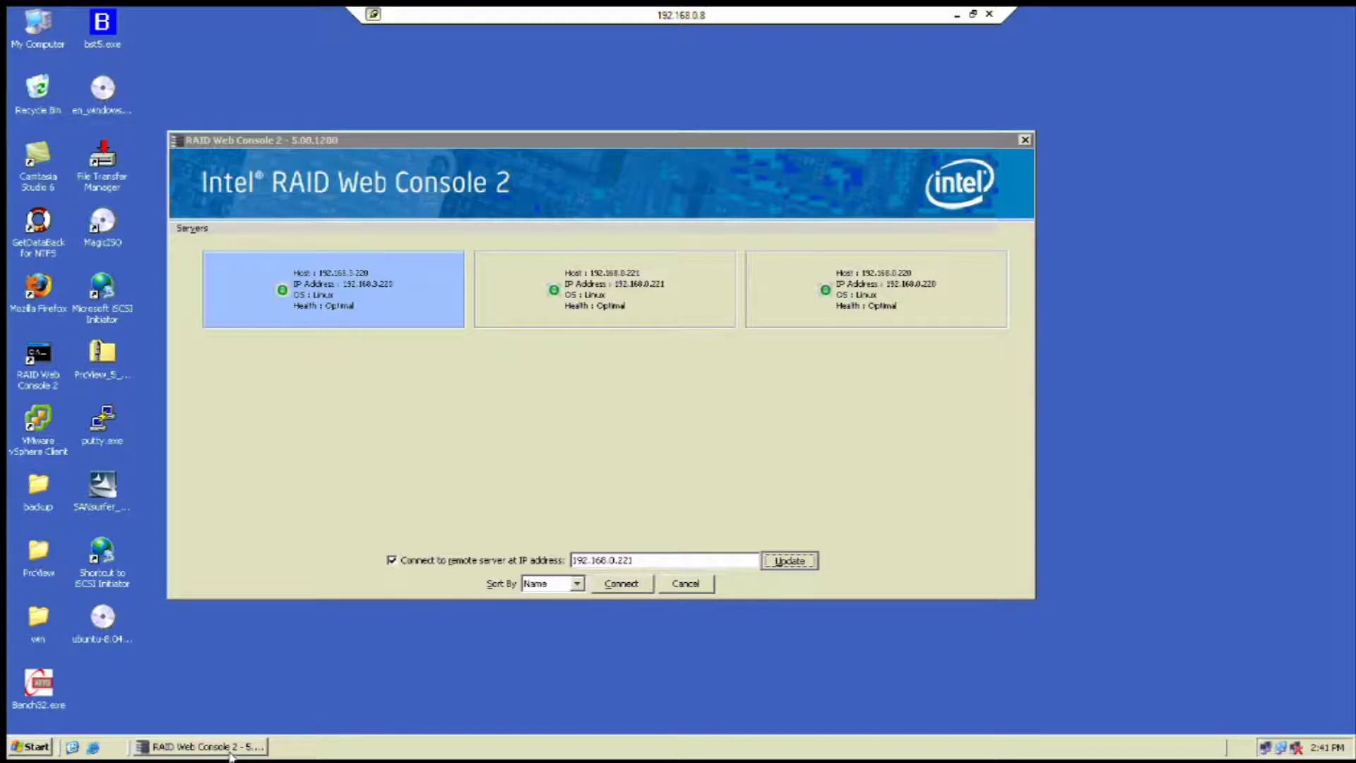
click(231, 755)
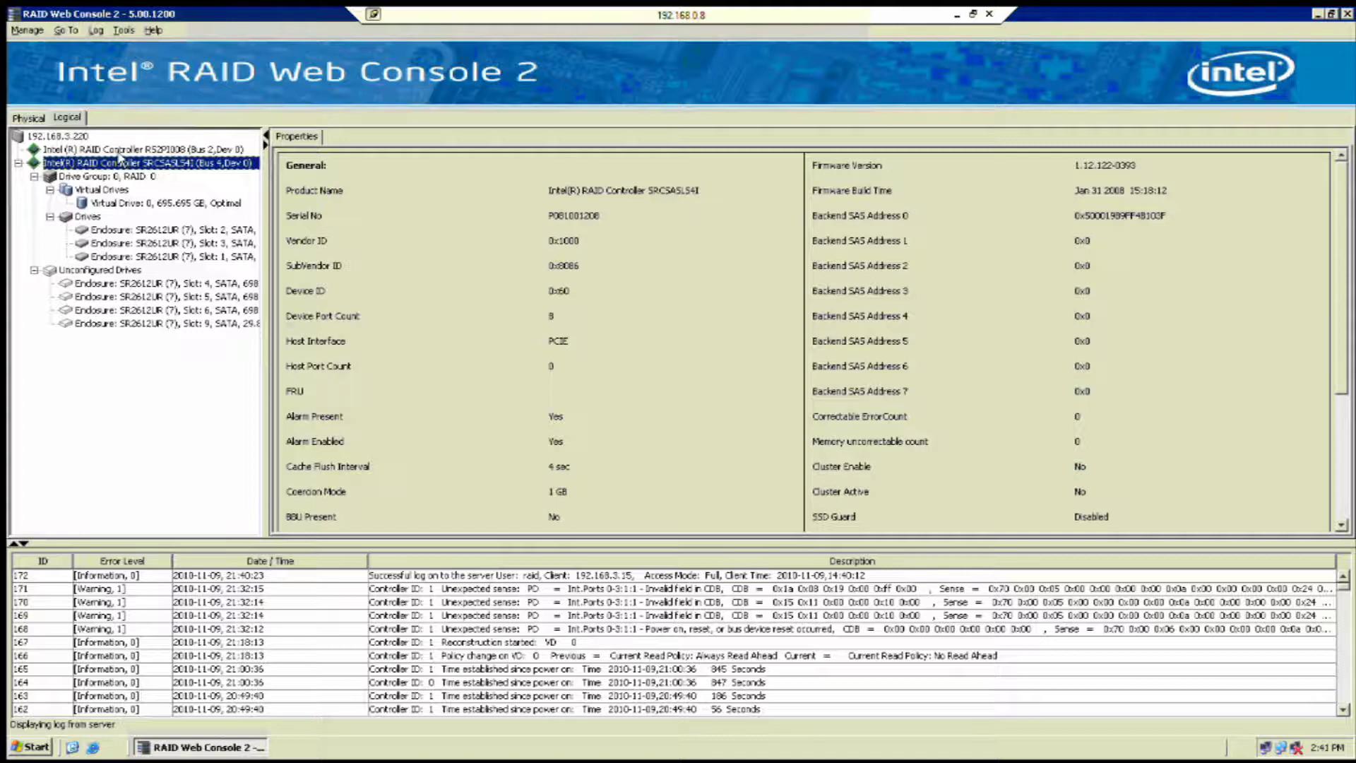
click(119, 150)
right_click(118, 151)
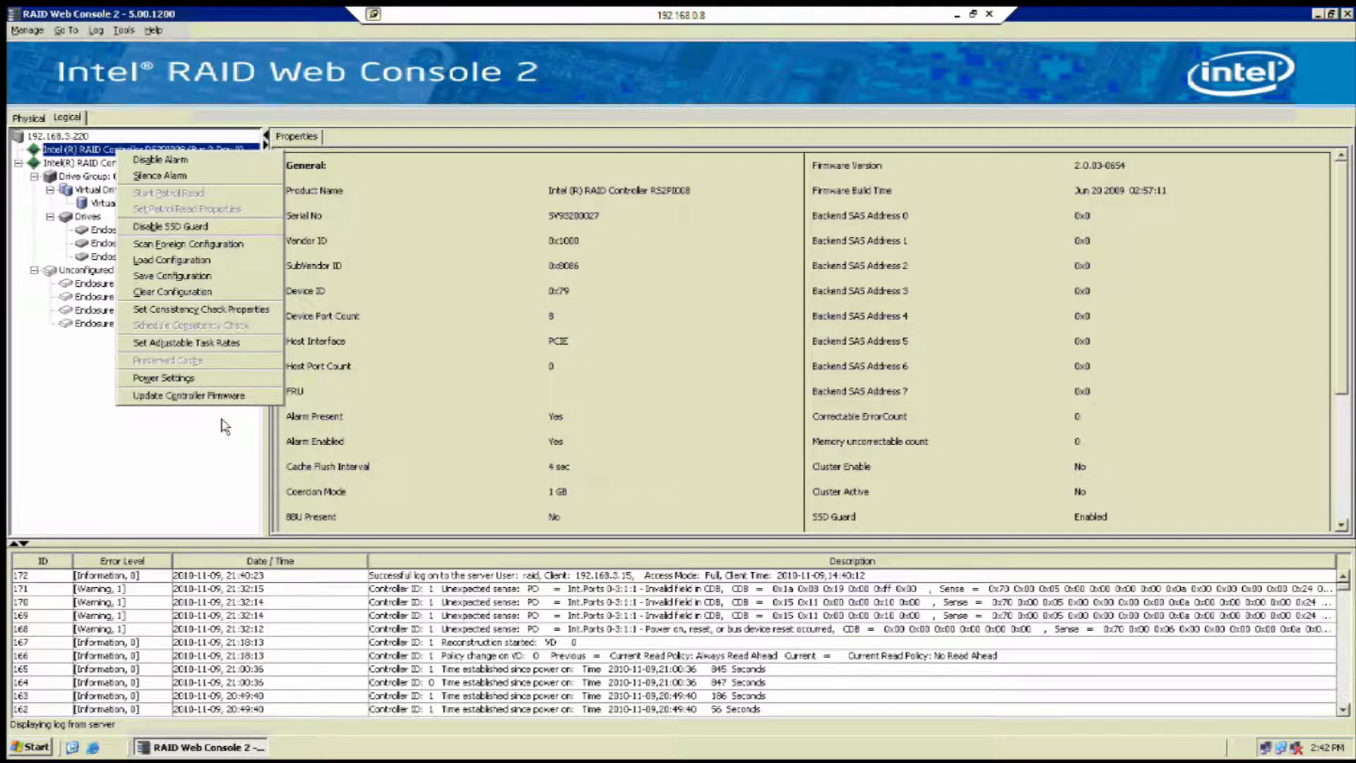
click(224, 427)
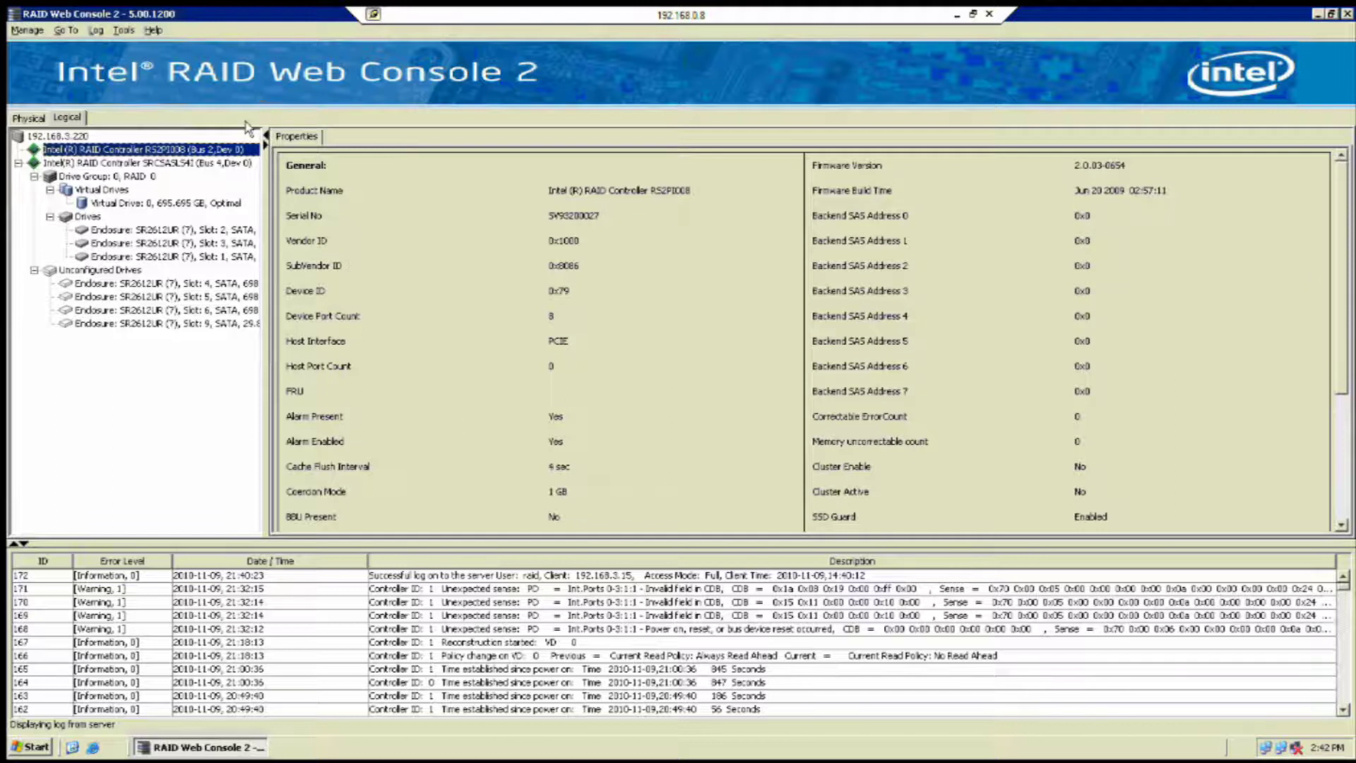
click(97, 32)
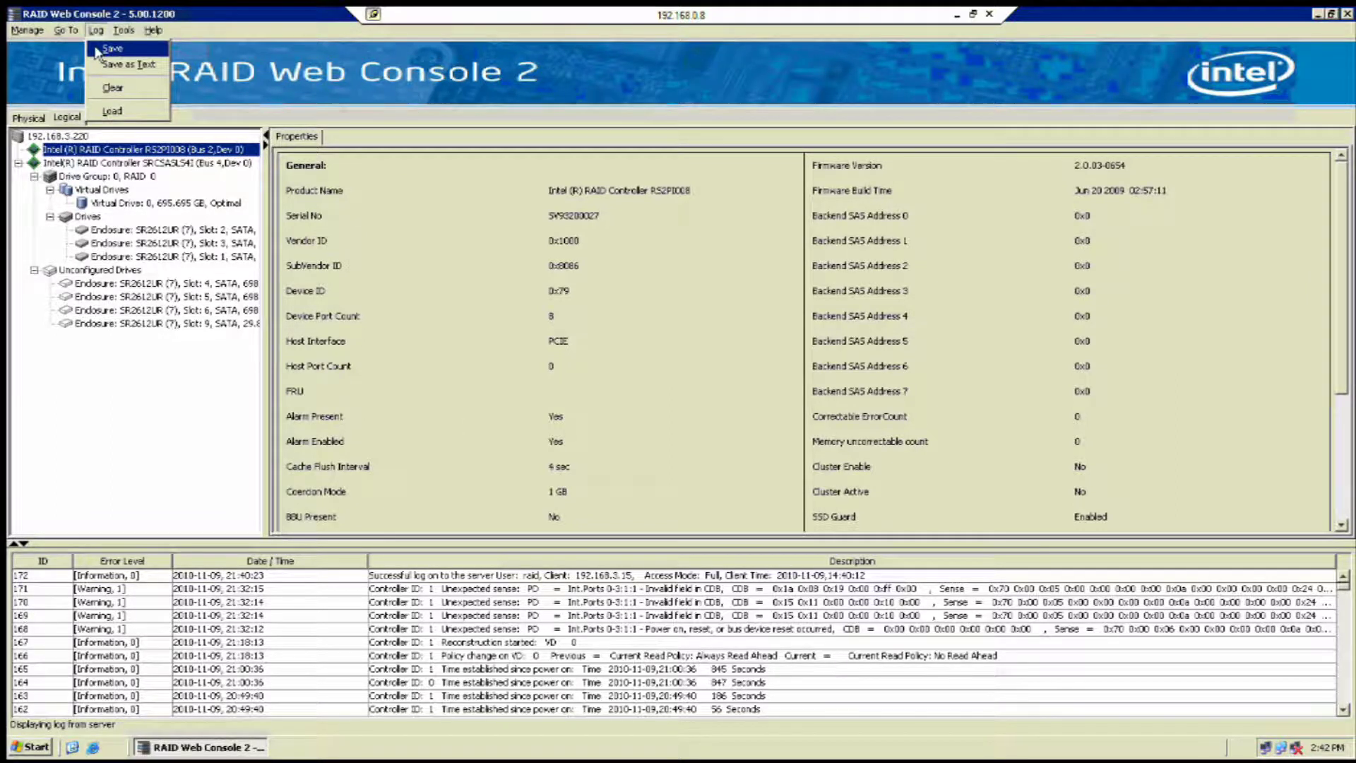
click(66, 31)
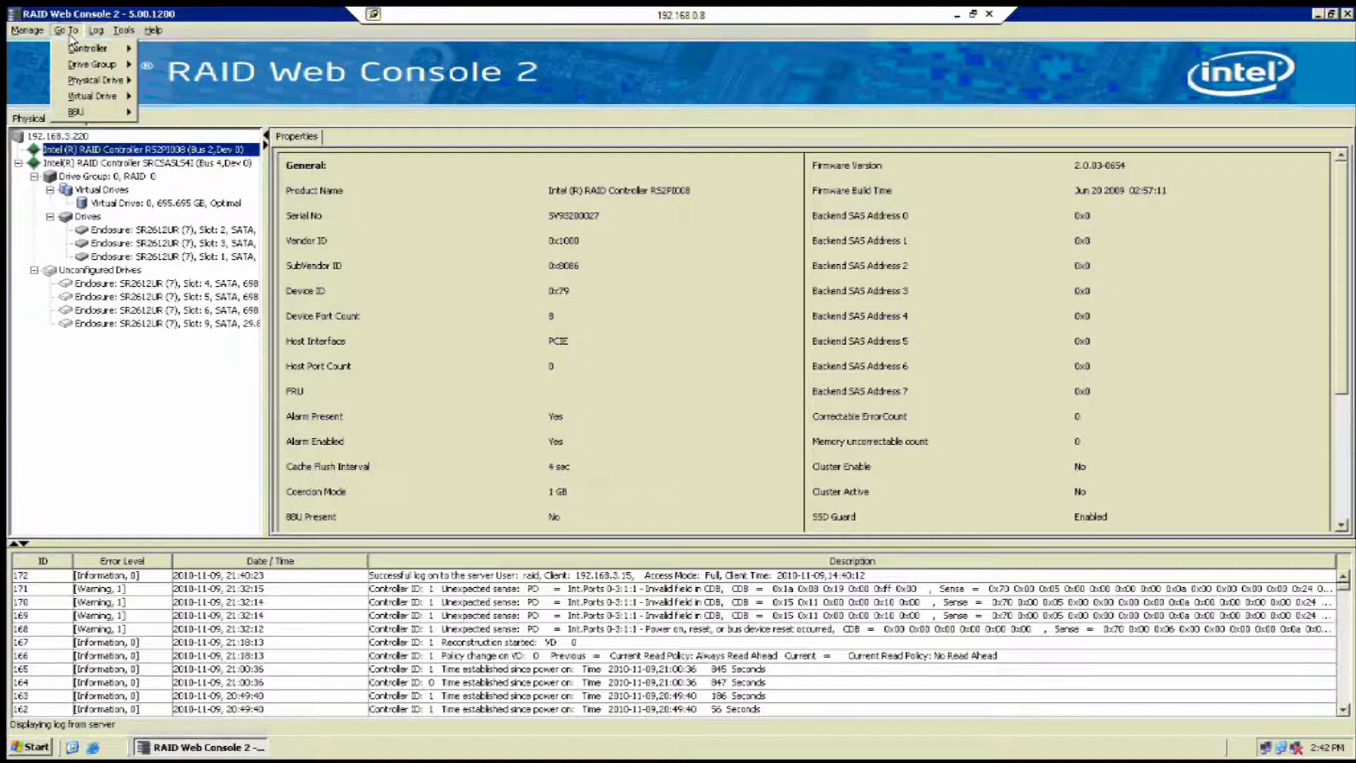
mouse_move(87, 48)
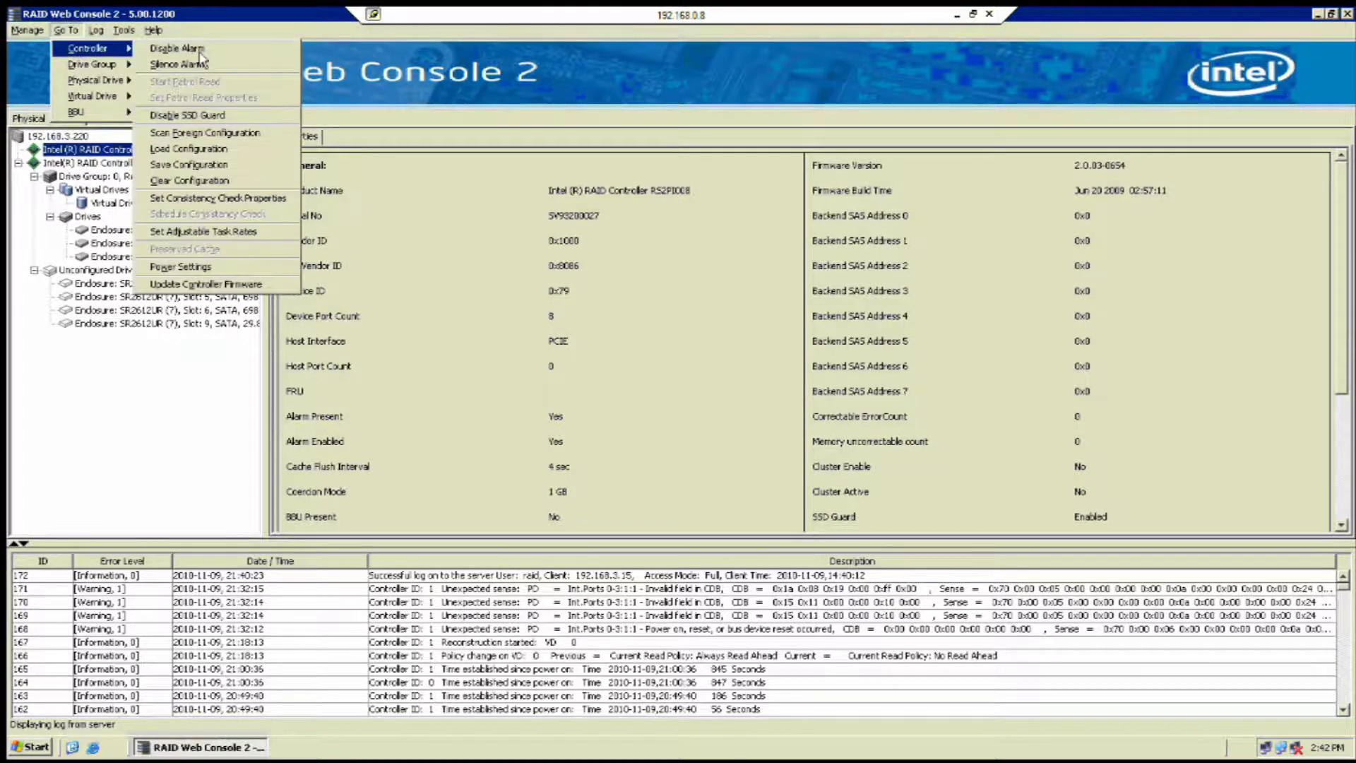
click(479, 203)
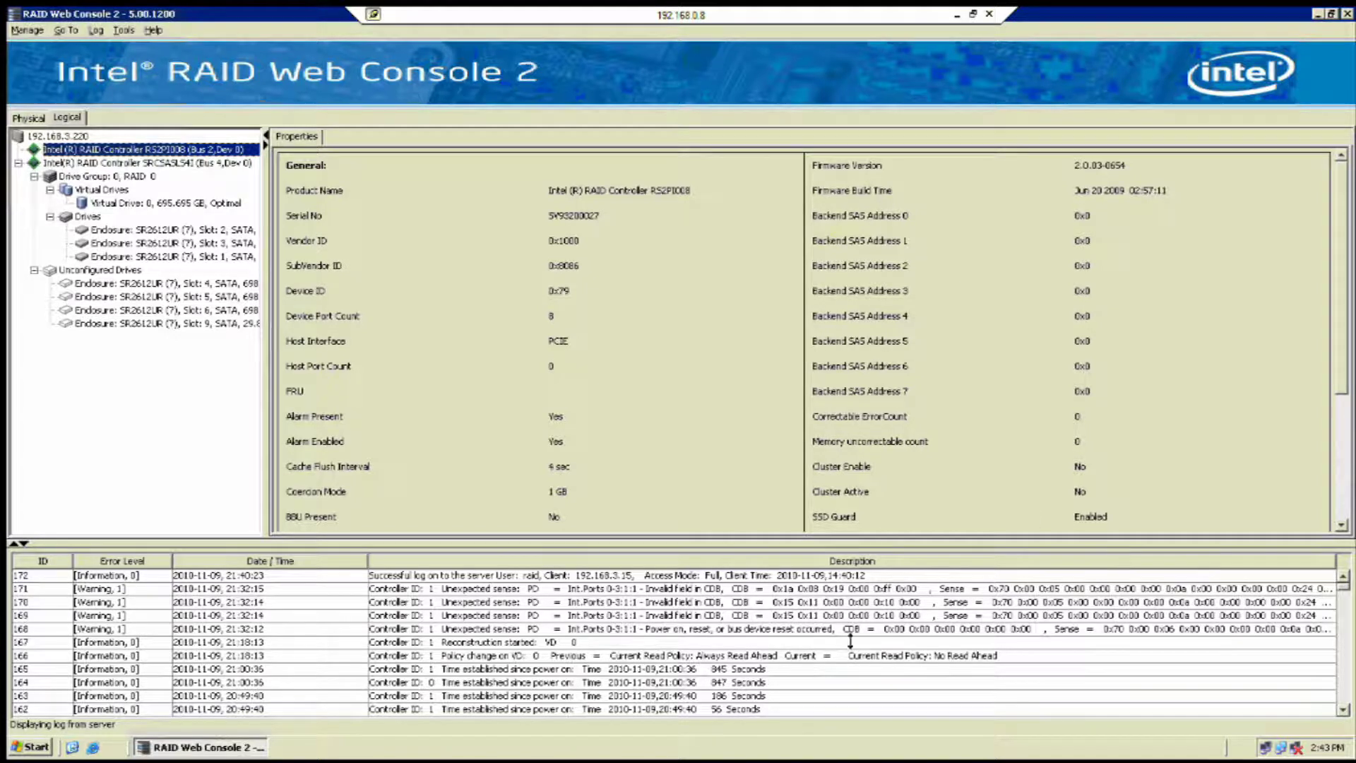
- Switch back to the Firefox window showing the DSS Vol. groups page
click(957, 15)
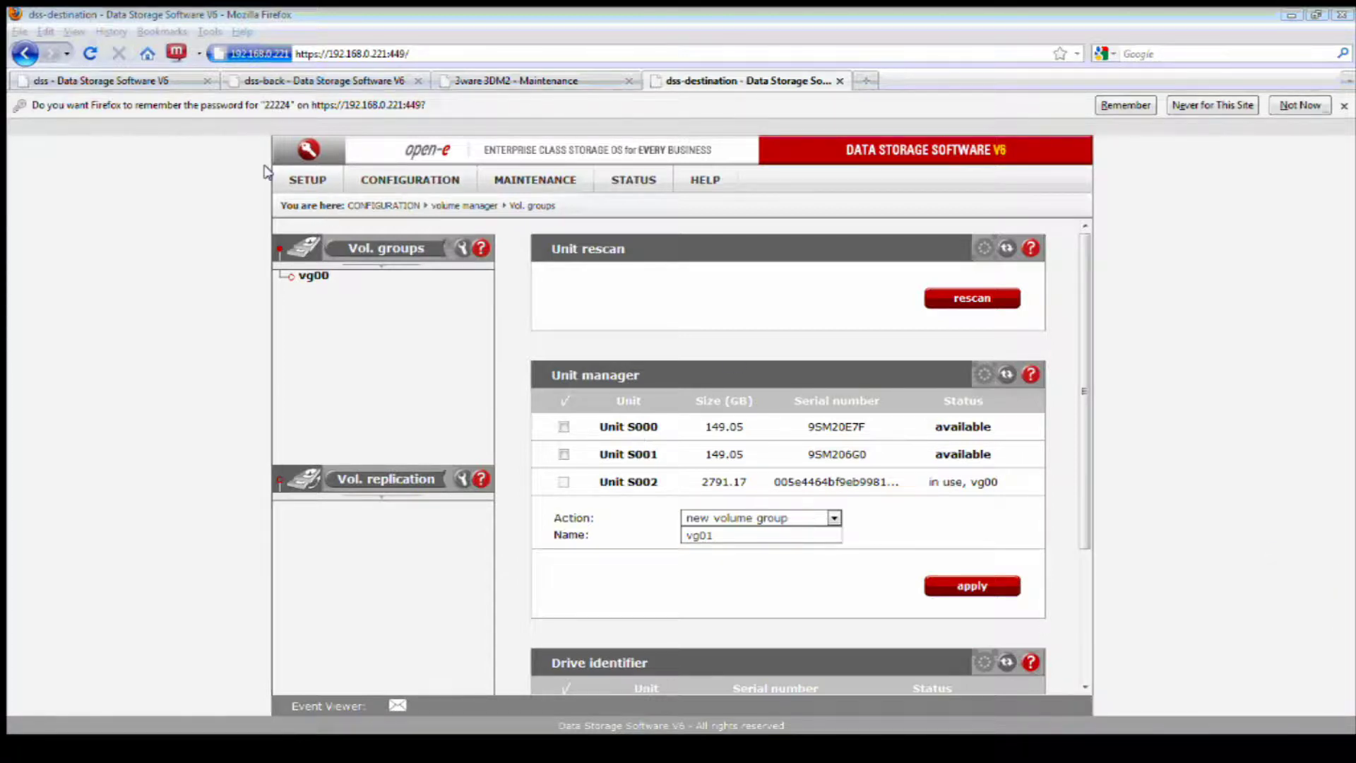
click(299, 181)
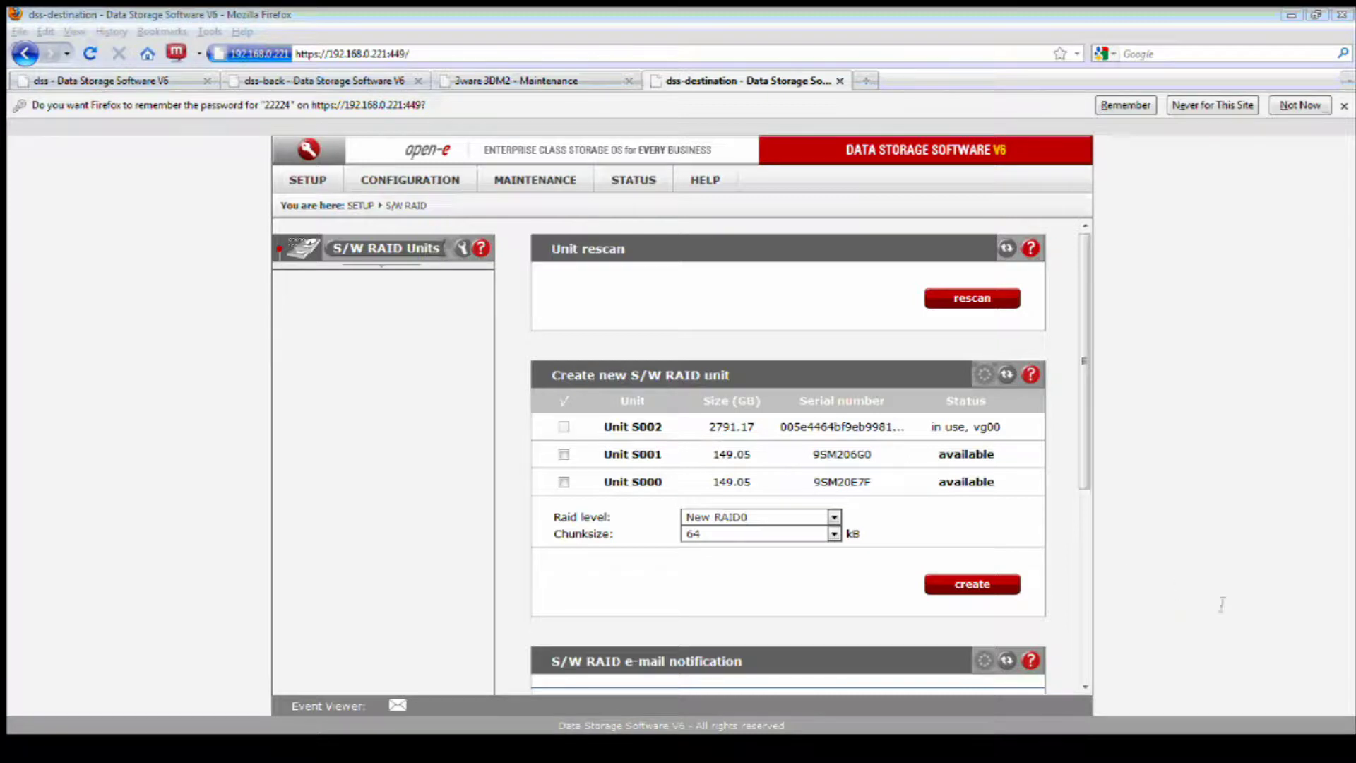
click(428, 181)
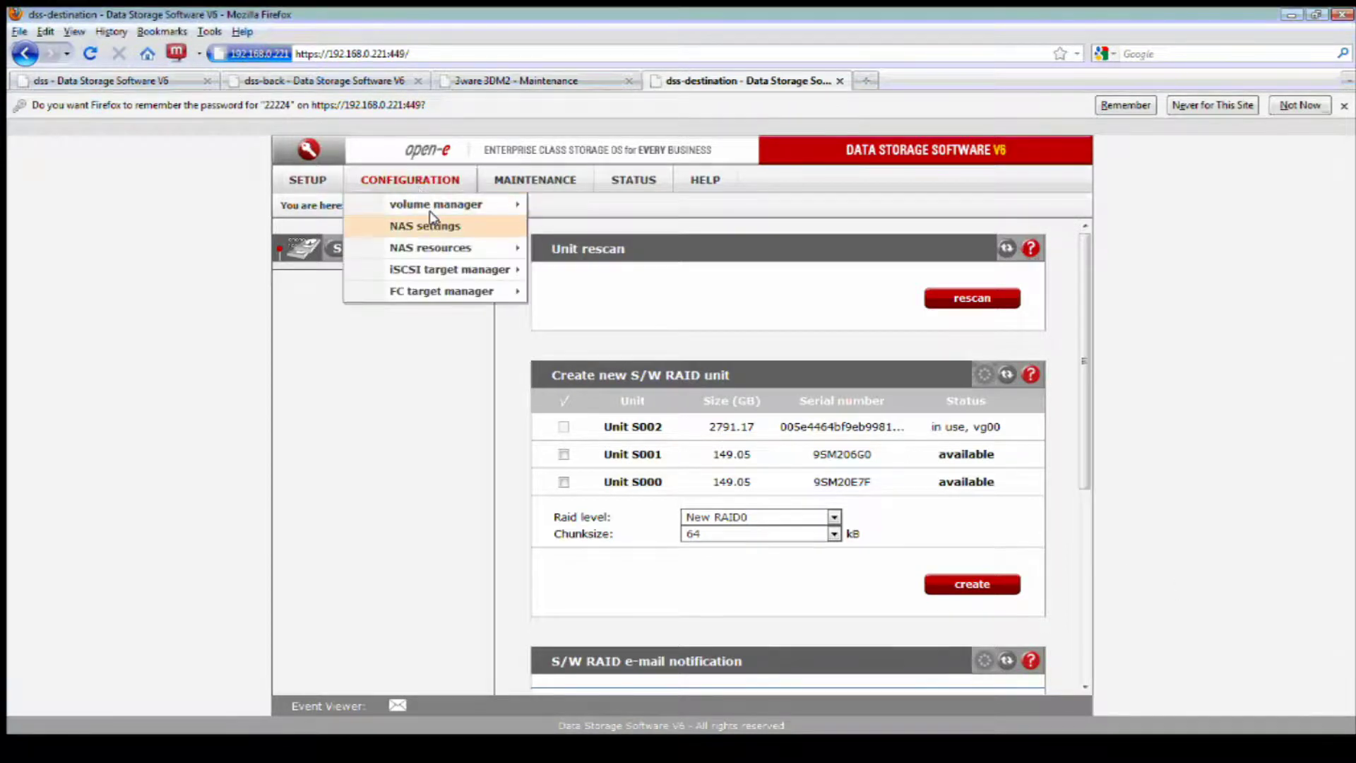
click(561, 205)
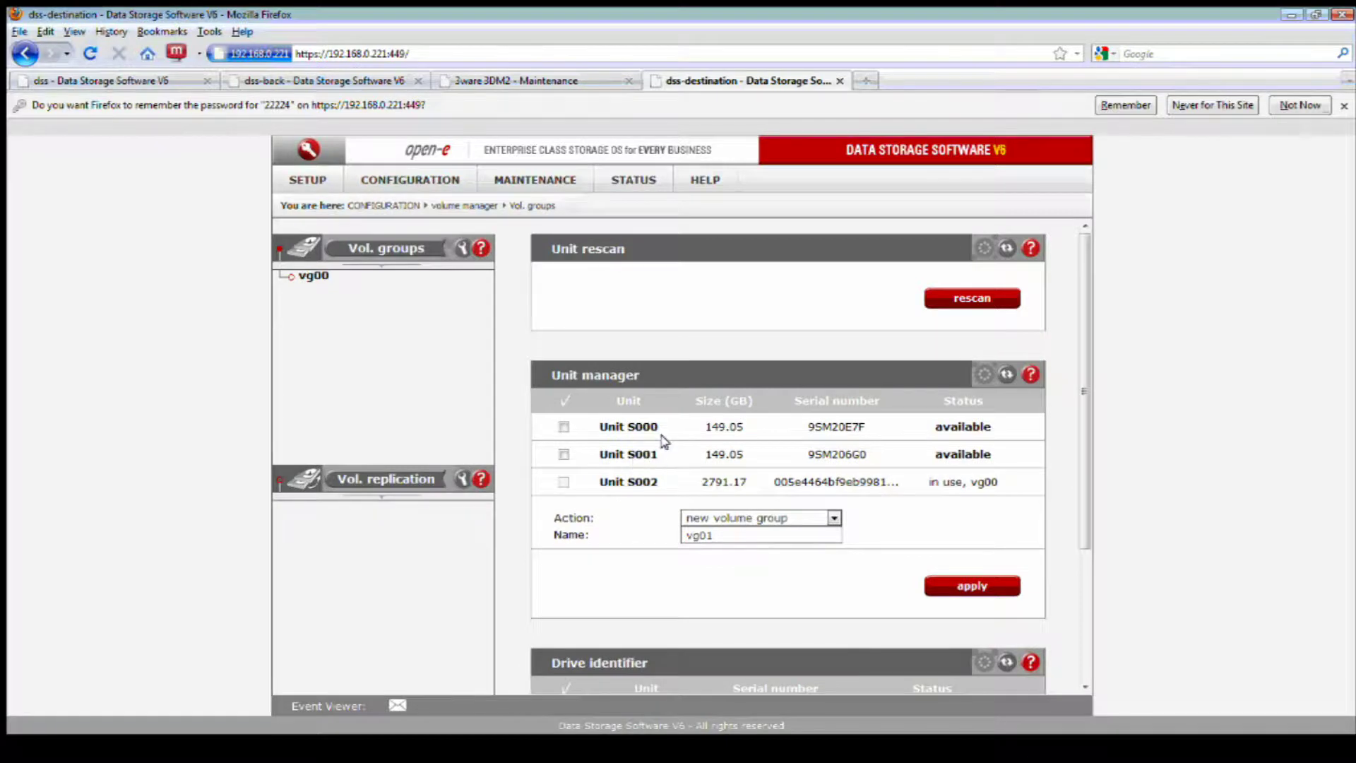
double_click(631, 426)
drag(727, 430, 799, 458)
click(750, 457)
click(874, 456)
mouse_move(307, 181)
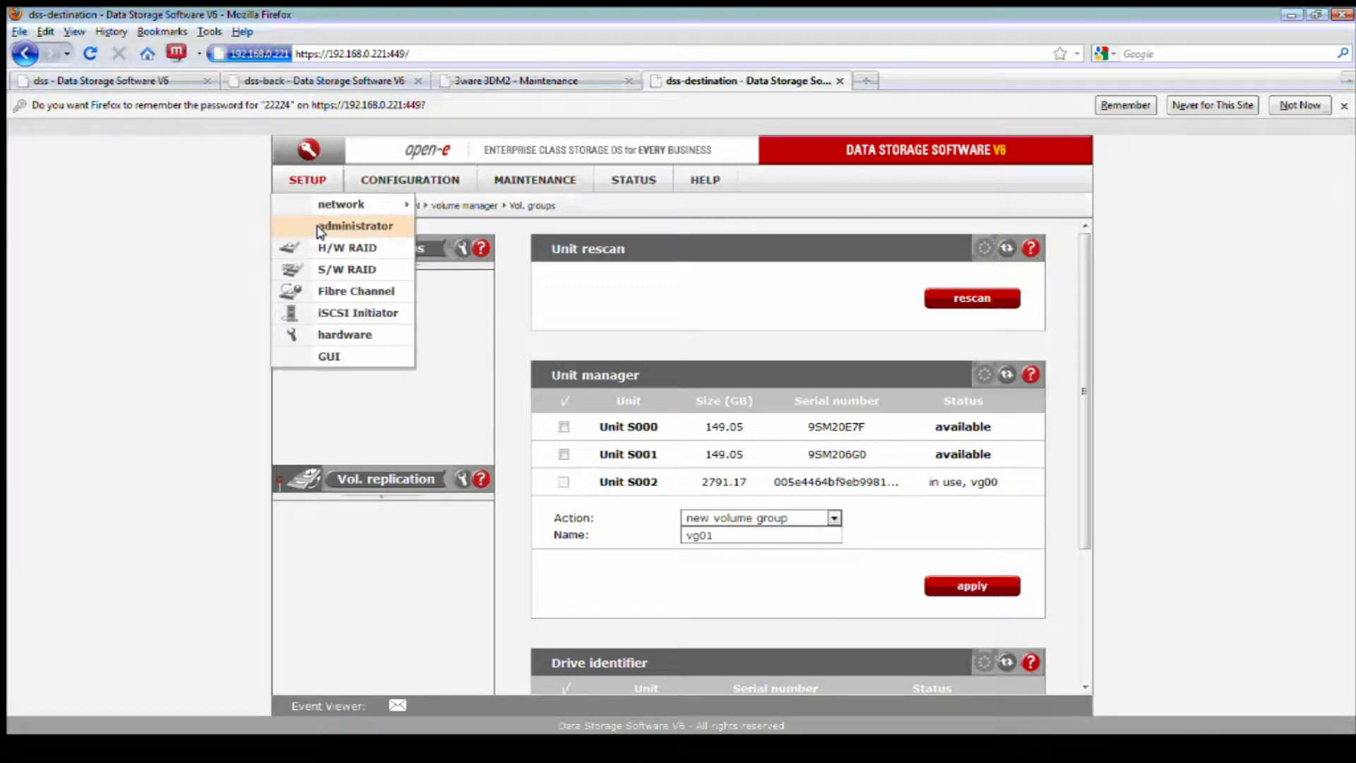
click(341, 272)
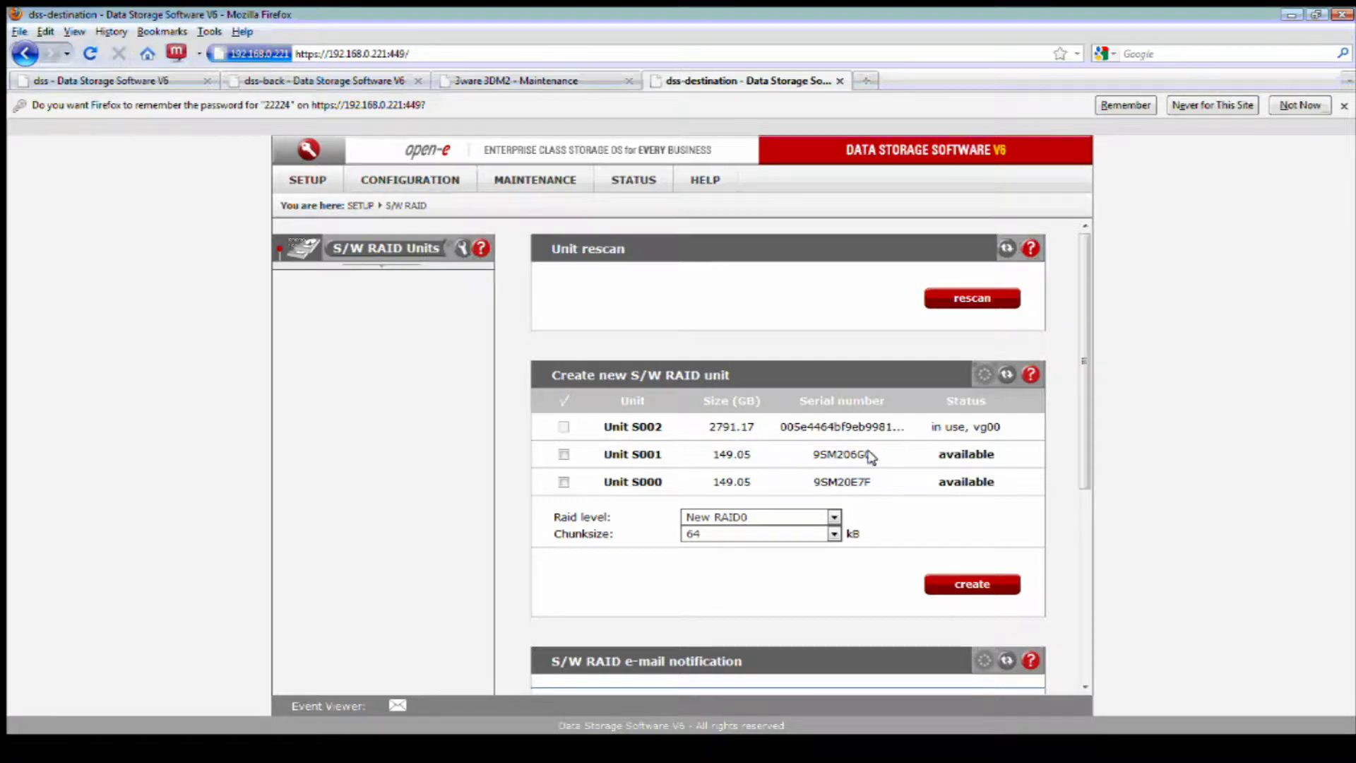
drag(868, 452, 820, 480)
click(871, 477)
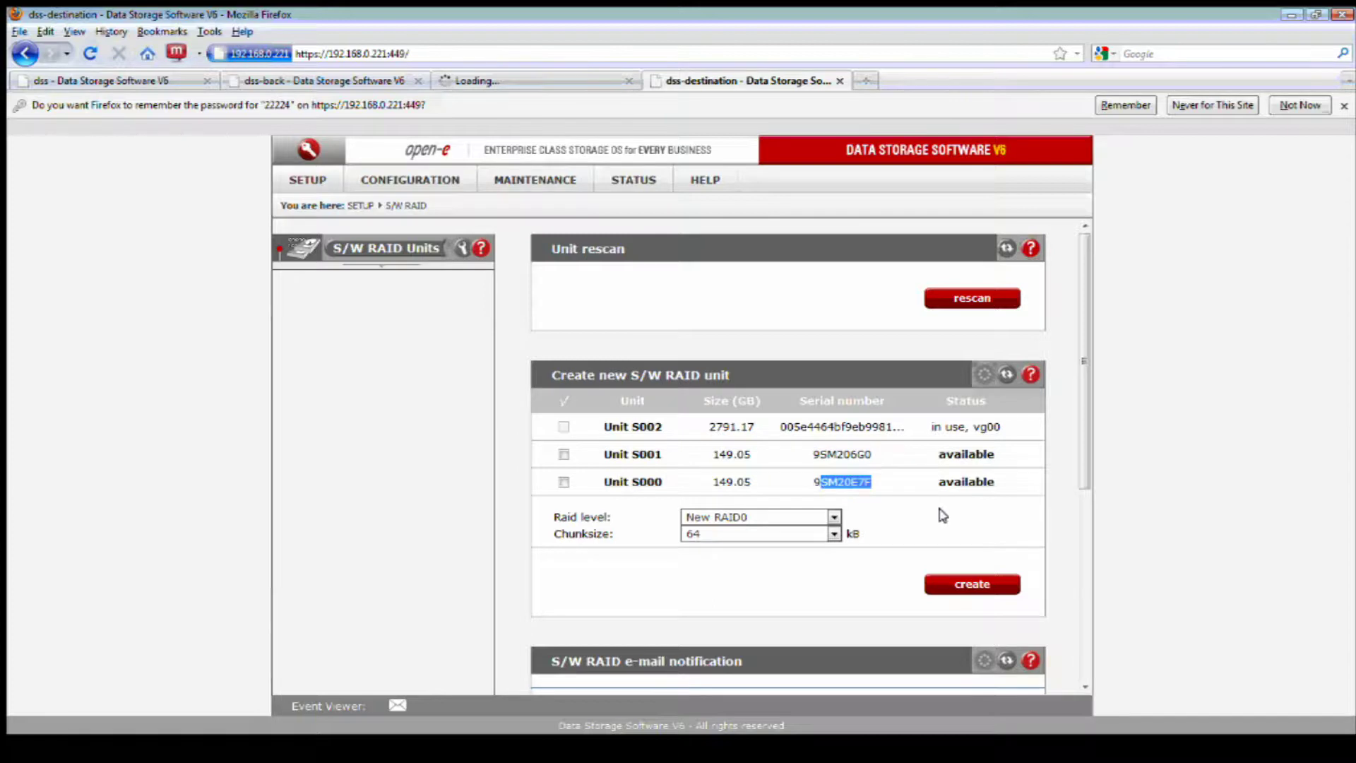
click(943, 516)
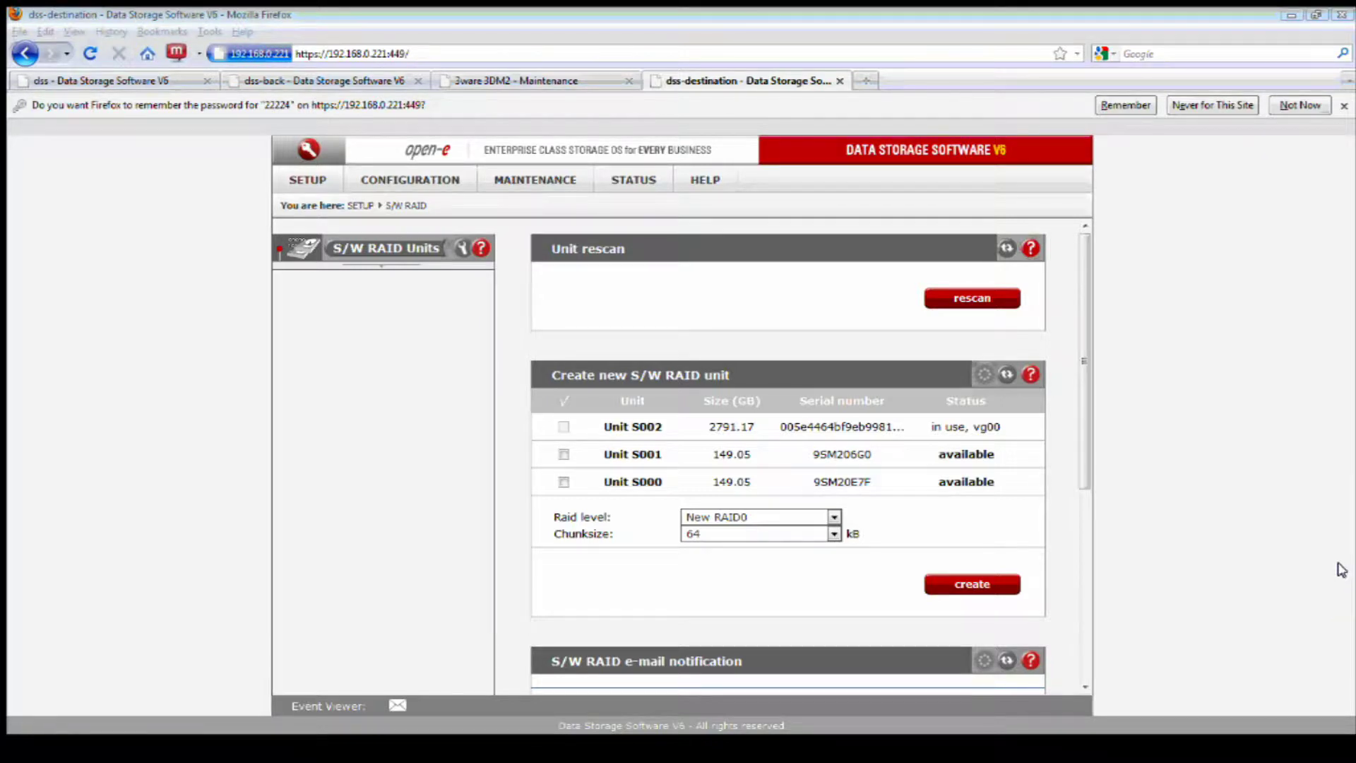
click(383, 182)
mouse_move(423, 204)
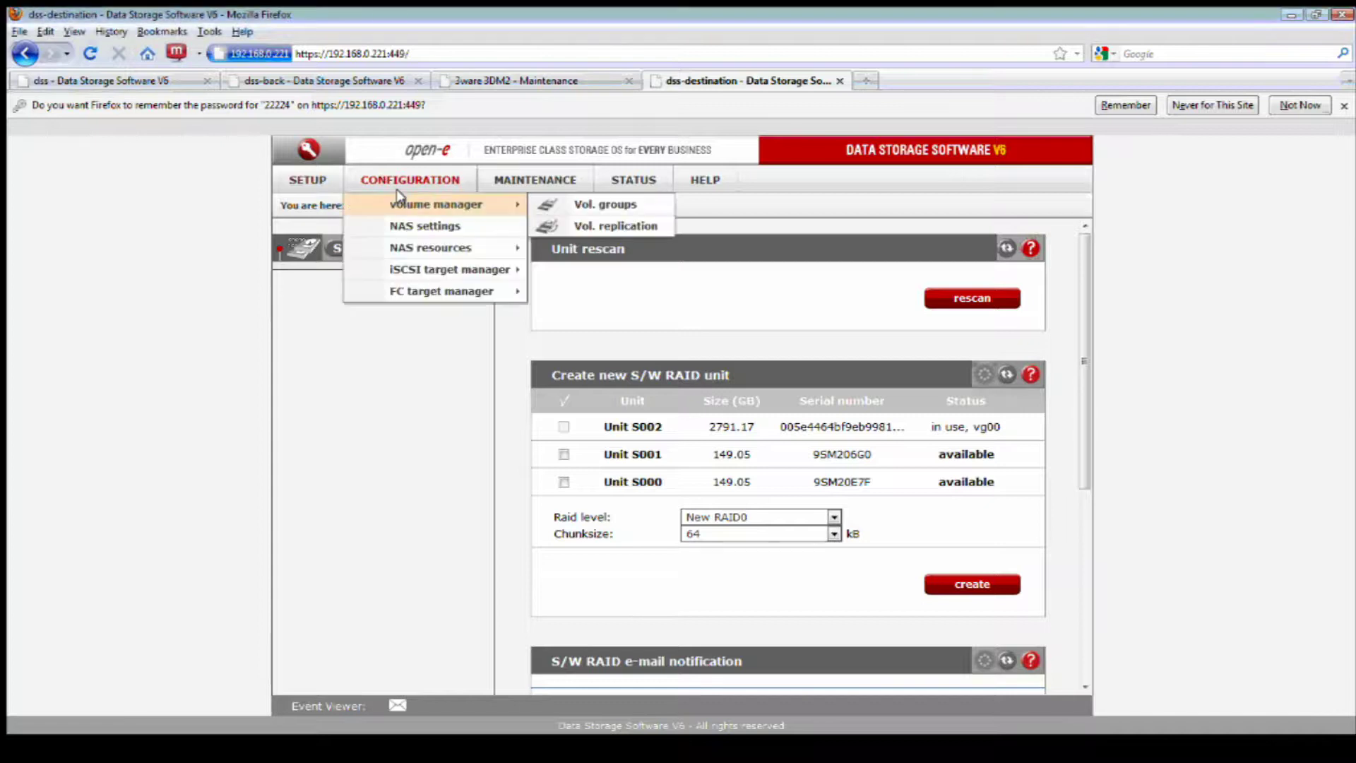
click(598, 209)
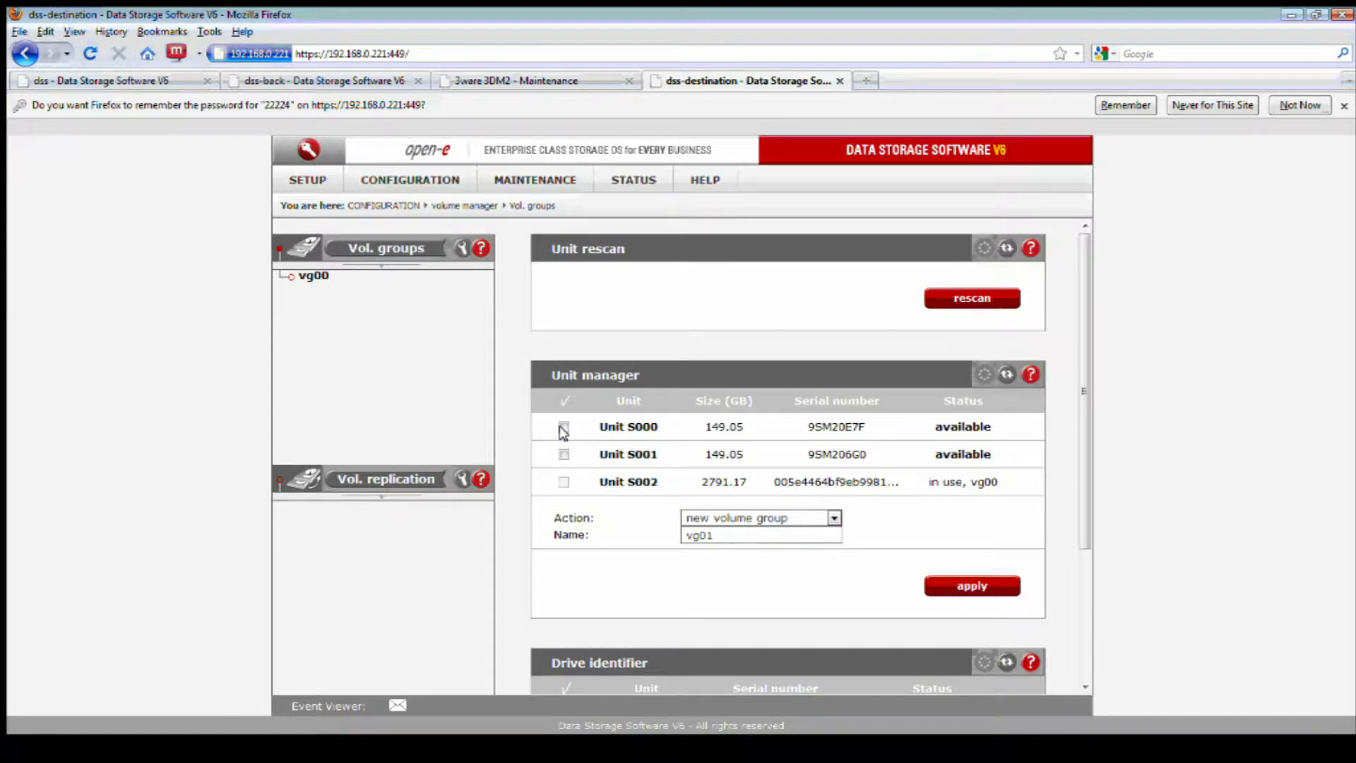
- Tick Unit S000 and apply the 'new volume group' action named vg01, confirming with OK
click(563, 427)
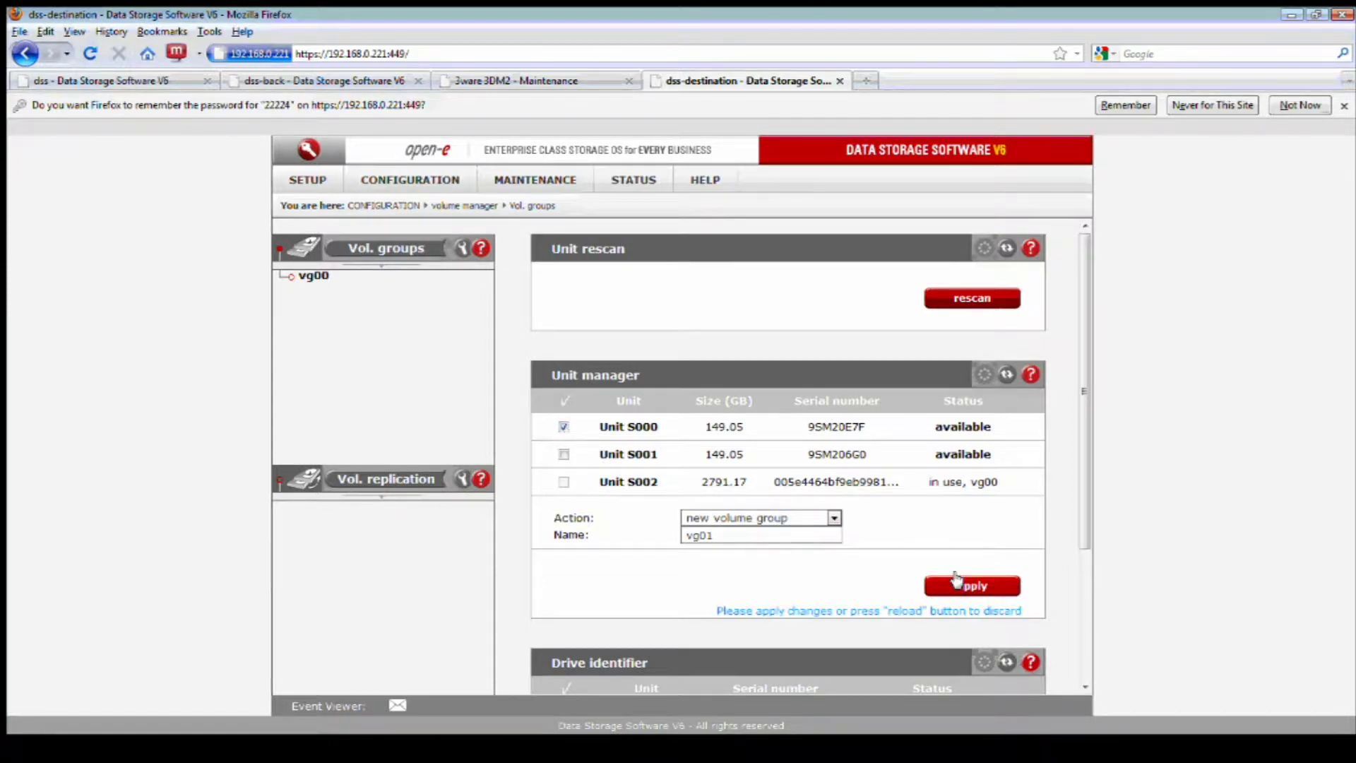
click(957, 580)
click(650, 396)
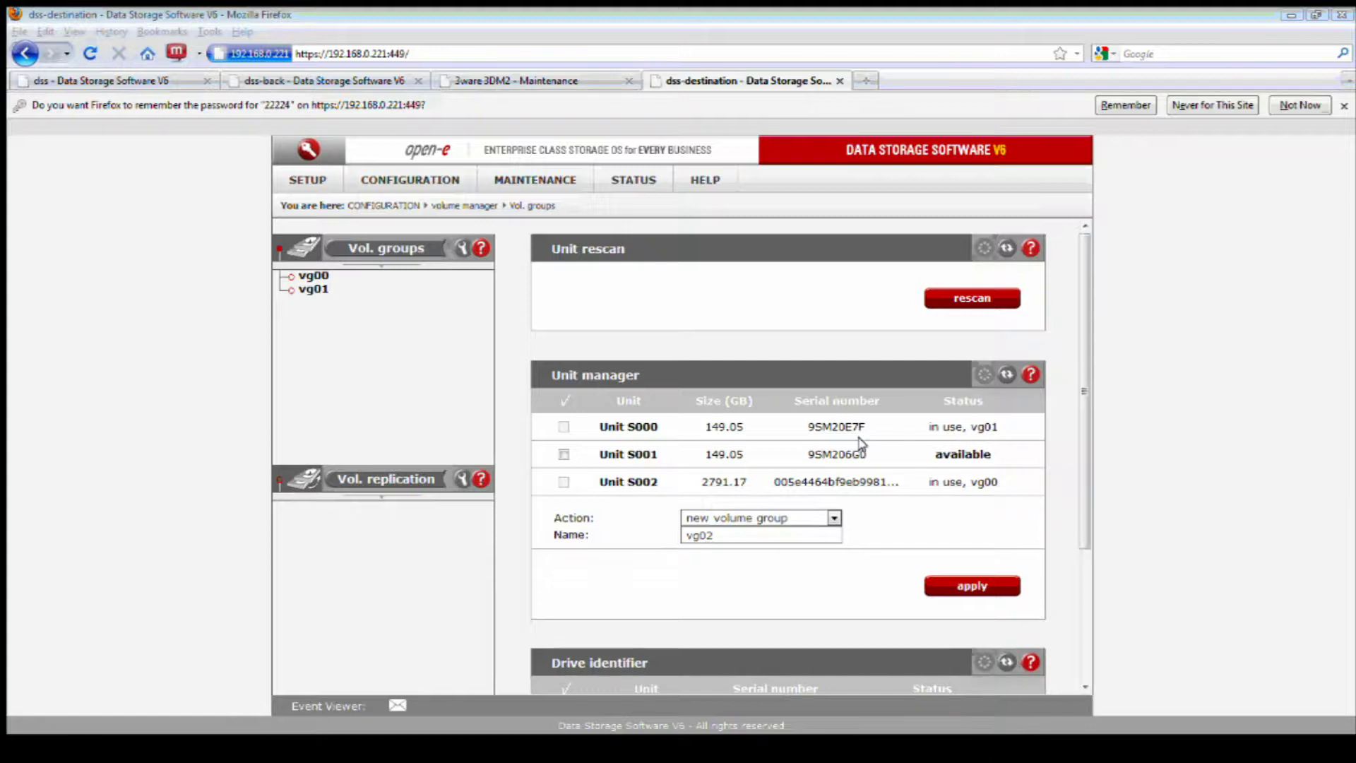
- Apply 'add to vg01' for Unit S001, accepting the SWAP and data-erase warnings
double_click(984, 426)
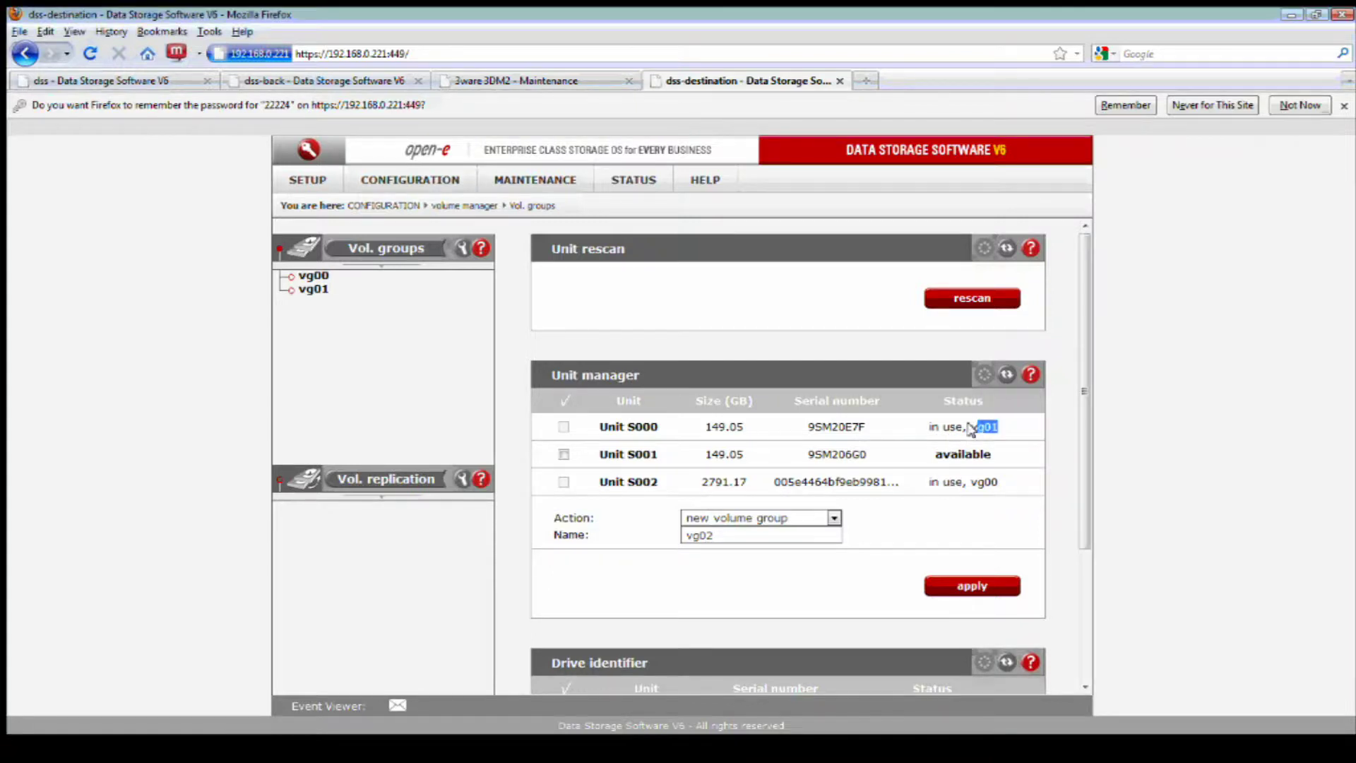
click(984, 435)
click(563, 454)
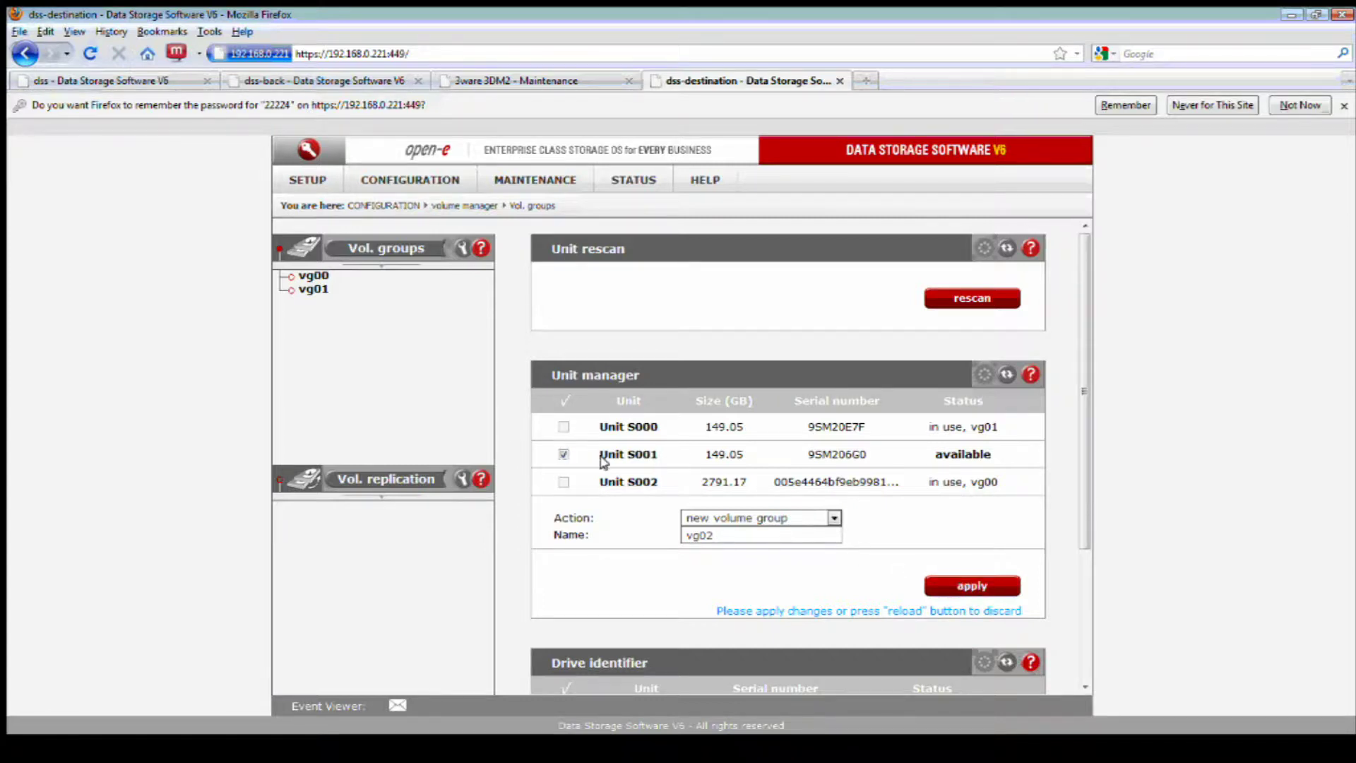
click(834, 518)
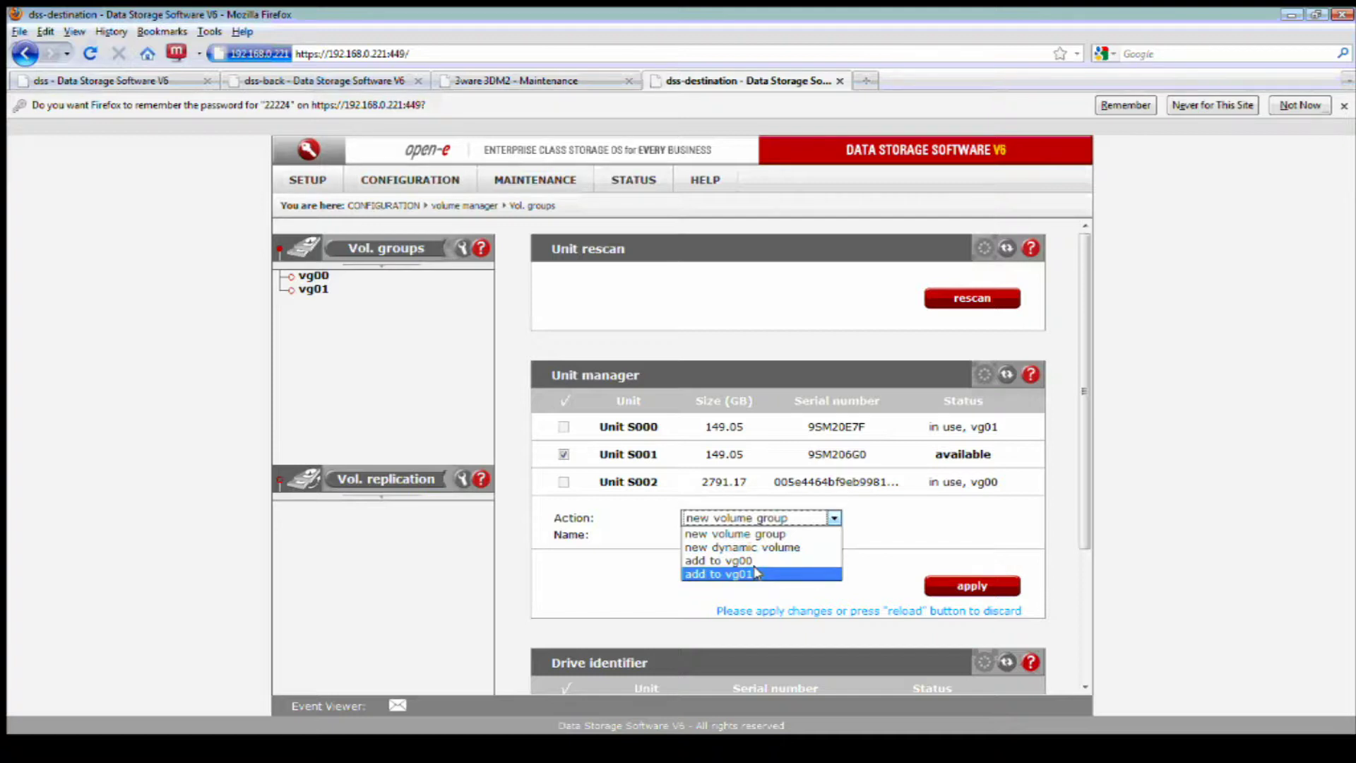
click(756, 572)
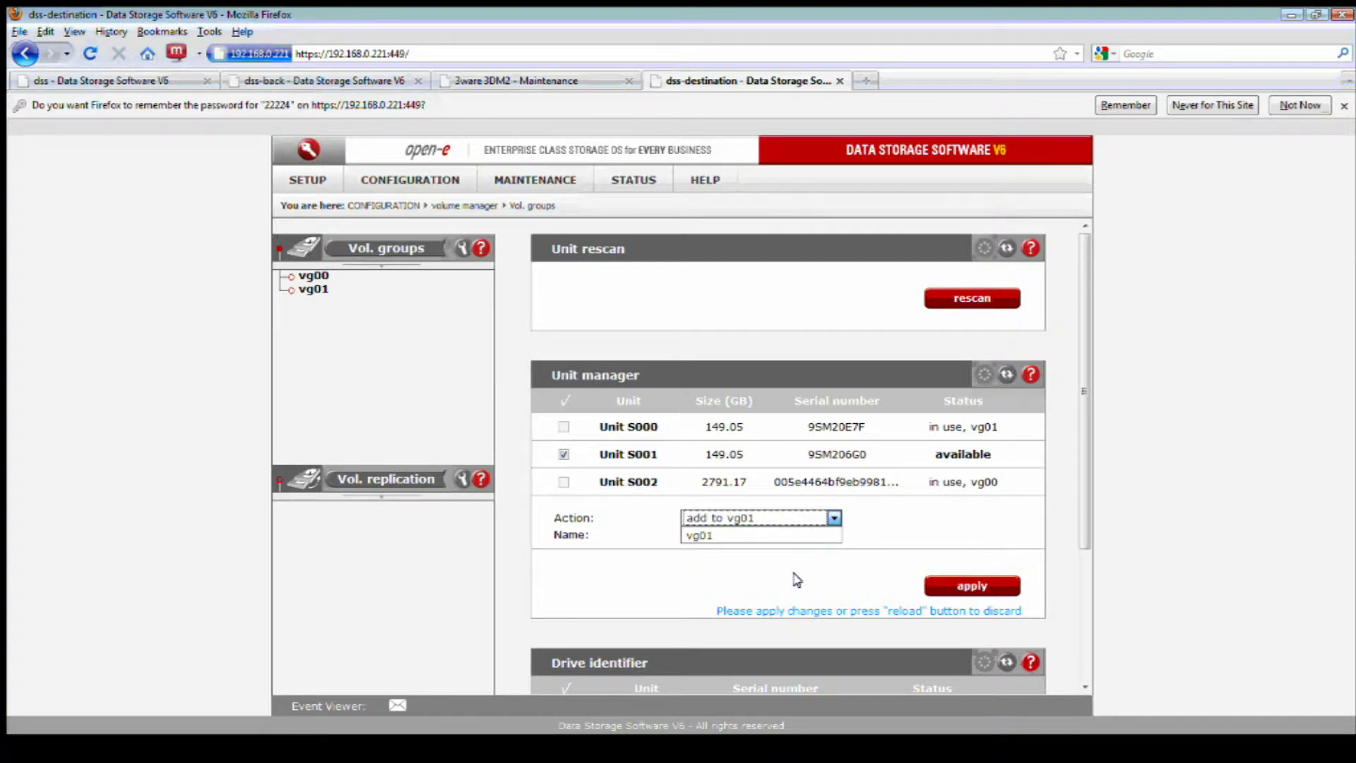
click(968, 585)
click(667, 397)
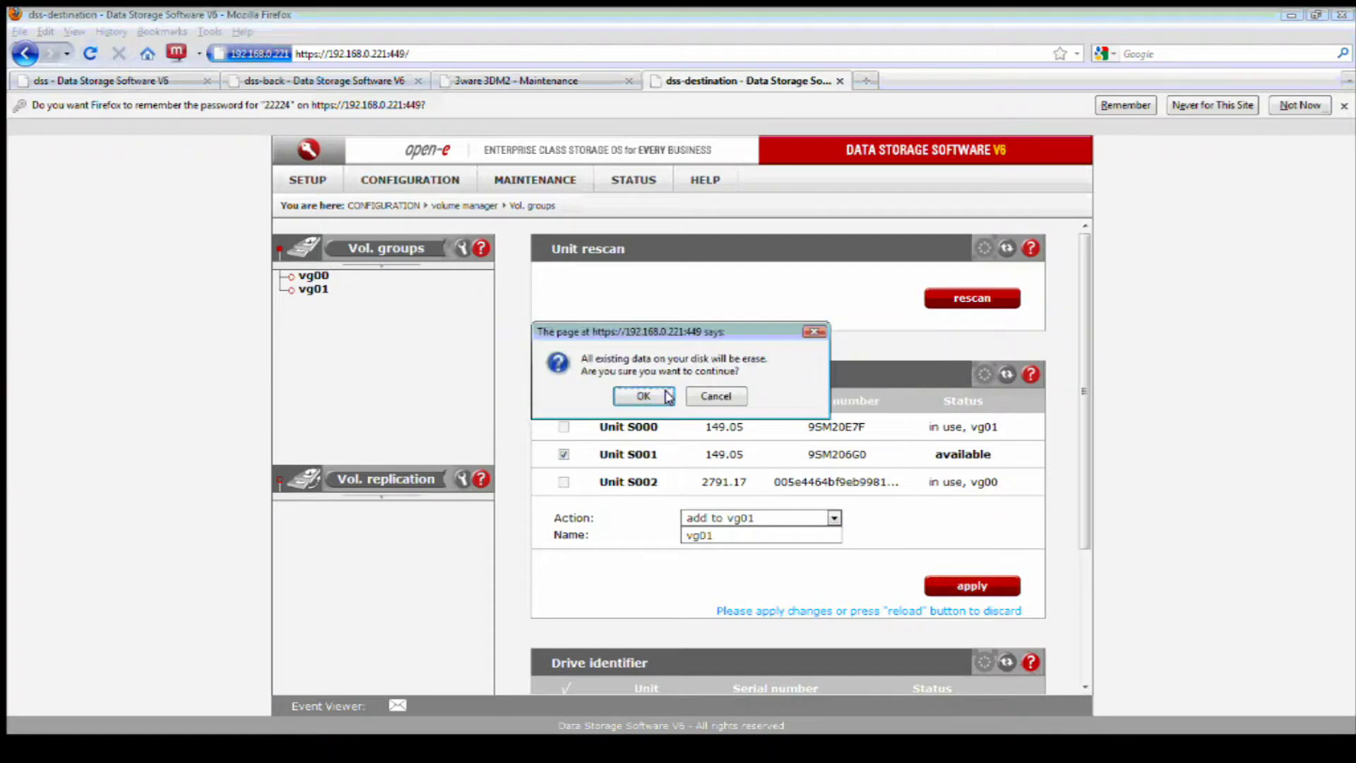
click(667, 397)
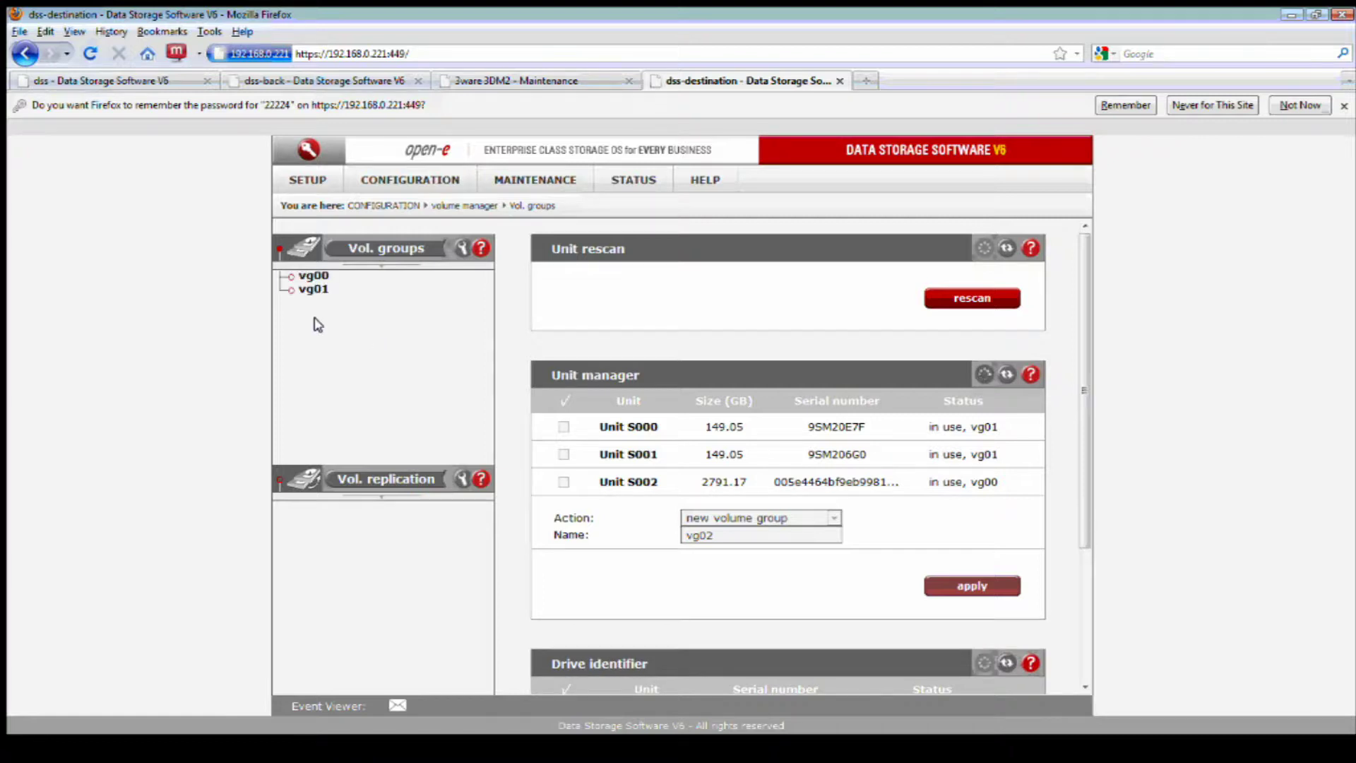
- Check vg01's 290.03 GB free space, then view vg00's 600.00 GB Unit S002 on dss-back
click(313, 290)
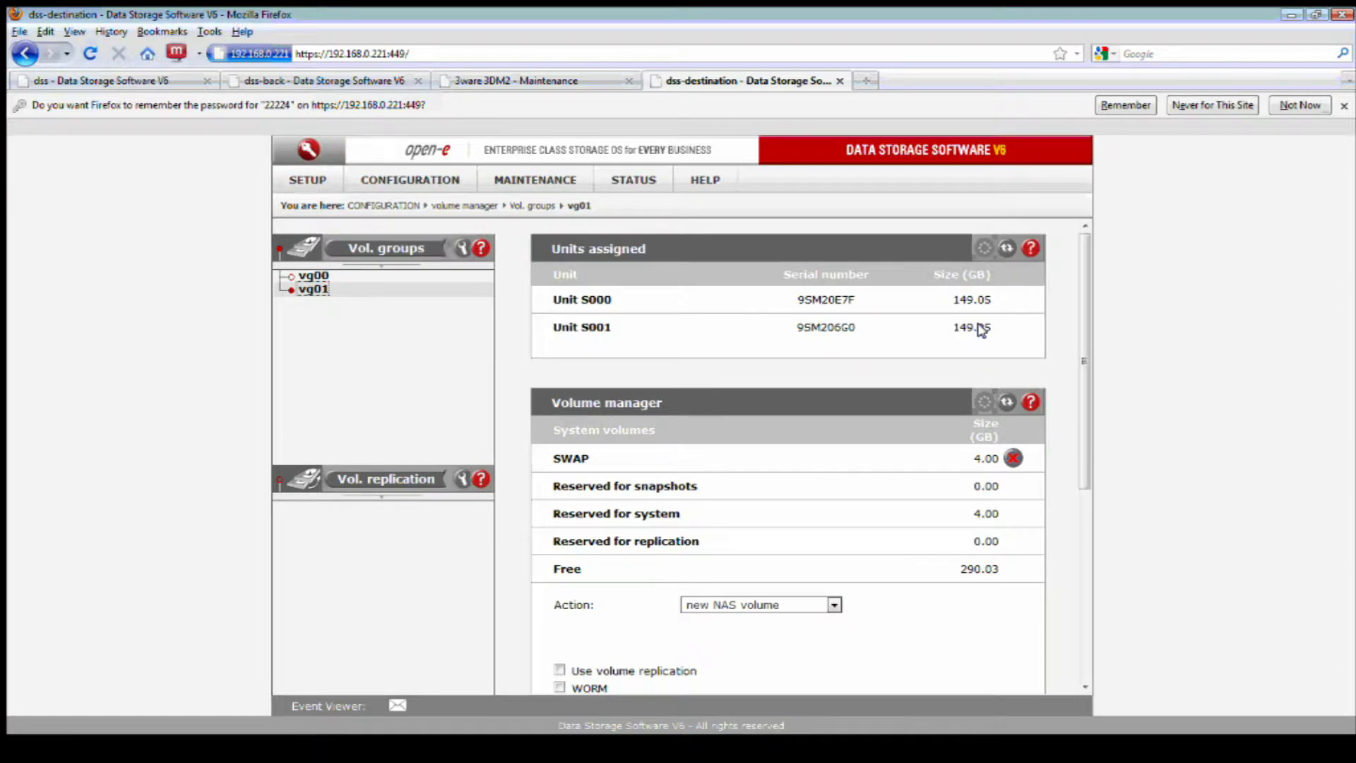
drag(1007, 569, 952, 582)
click(961, 594)
click(364, 80)
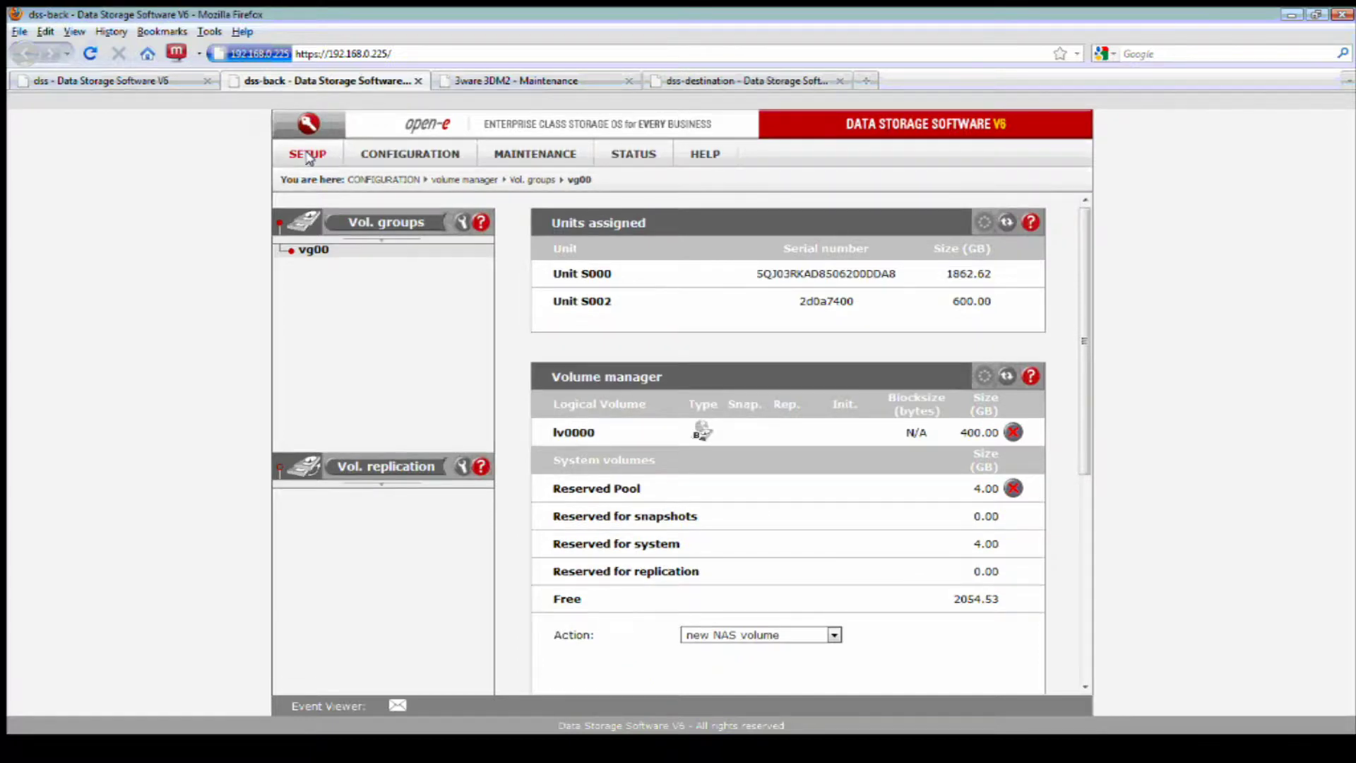
drag(1001, 302, 946, 304)
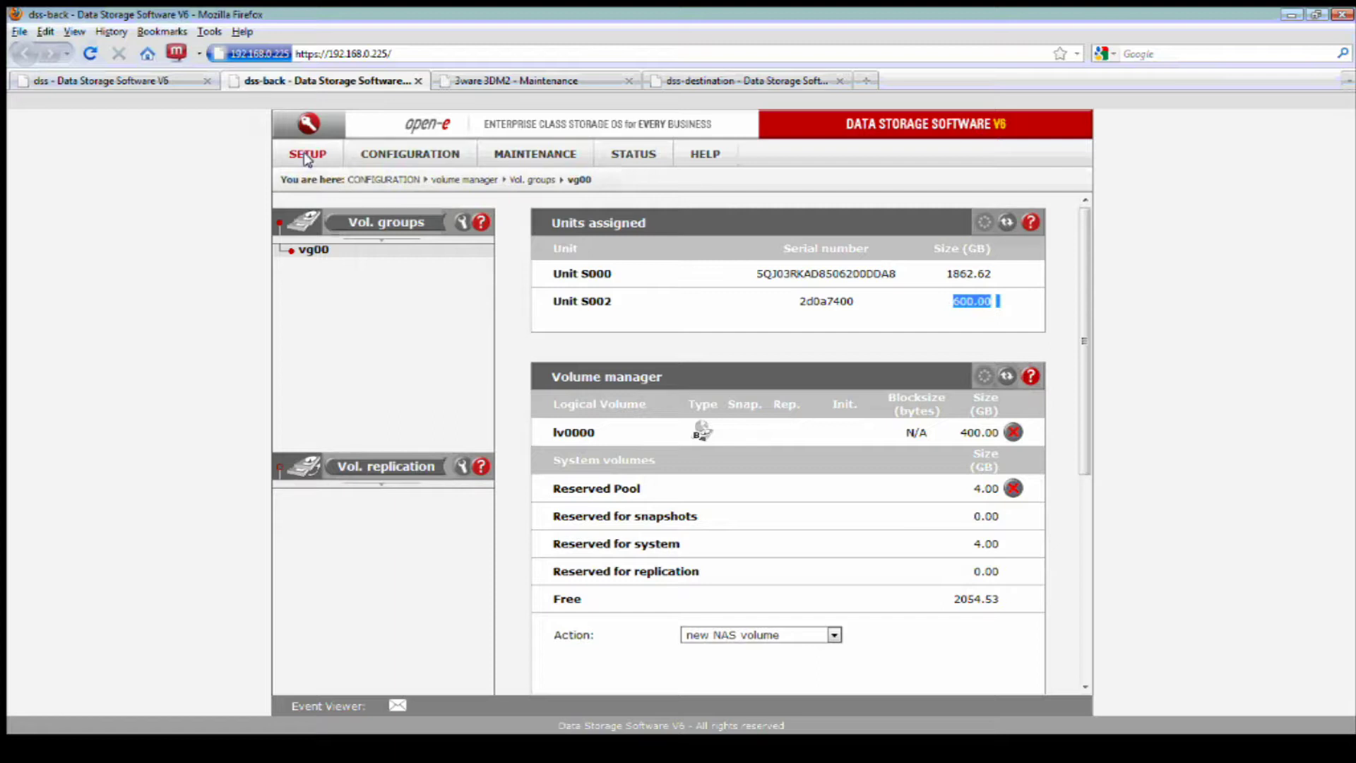
- Show target1's 600.00 GB lv0002 on dss-destination's iSCSI targets page, then switch to the dss-back tab
click(678, 77)
mouse_move(409, 180)
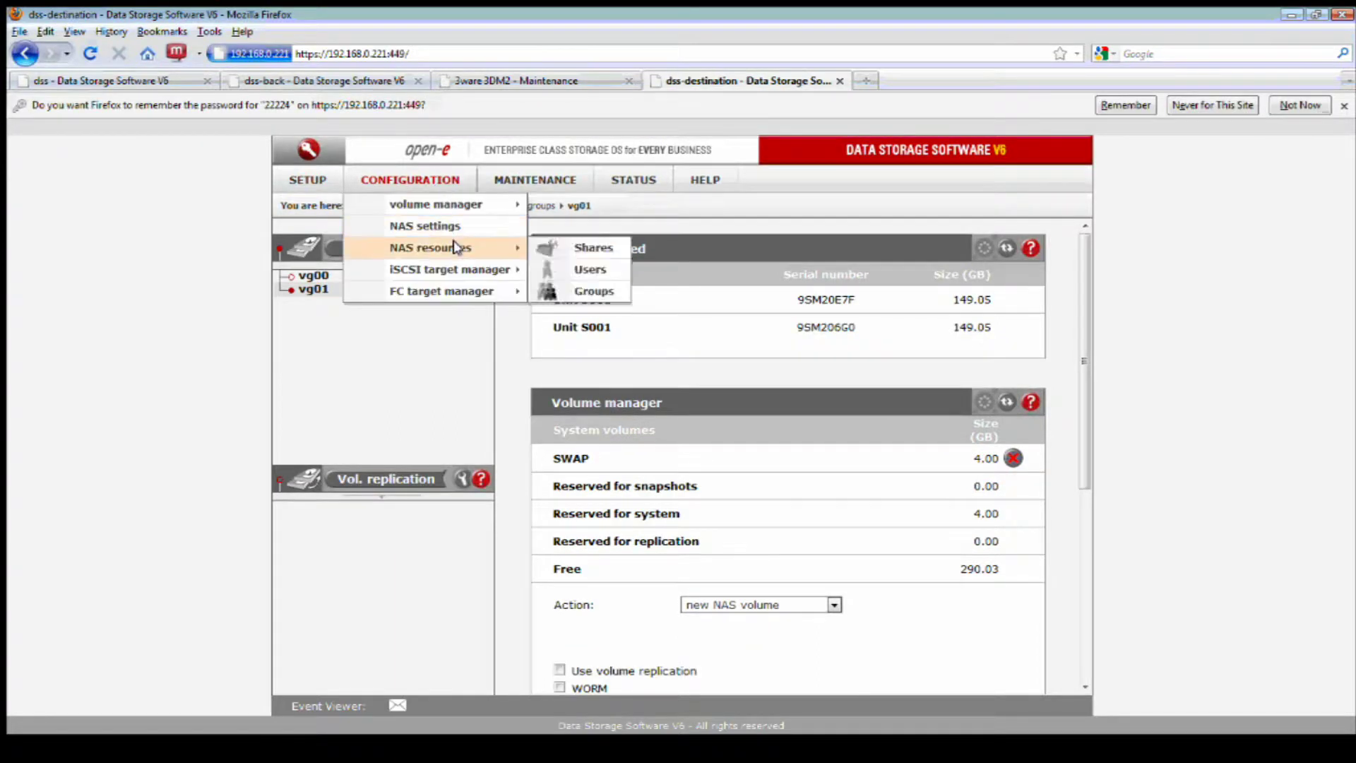
mouse_move(494, 269)
click(557, 271)
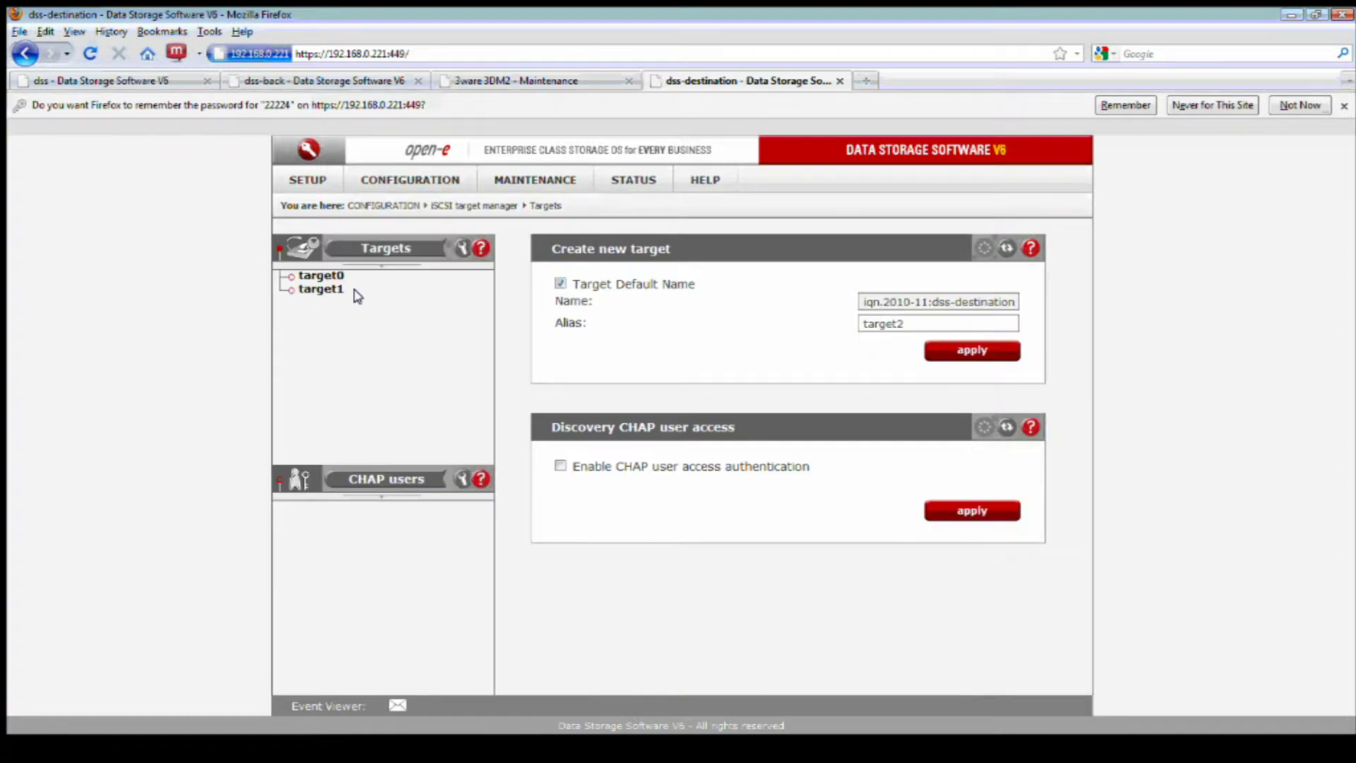
click(323, 289)
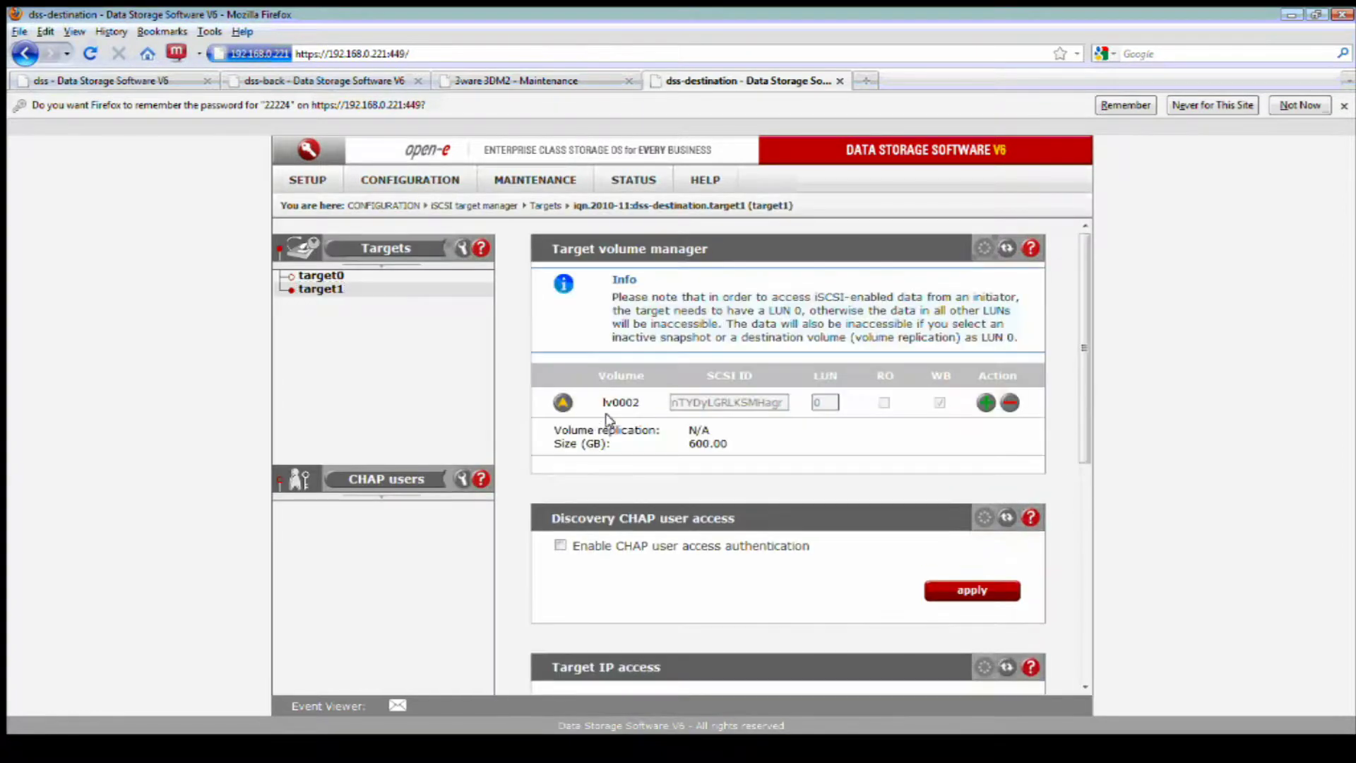
double_click(728, 444)
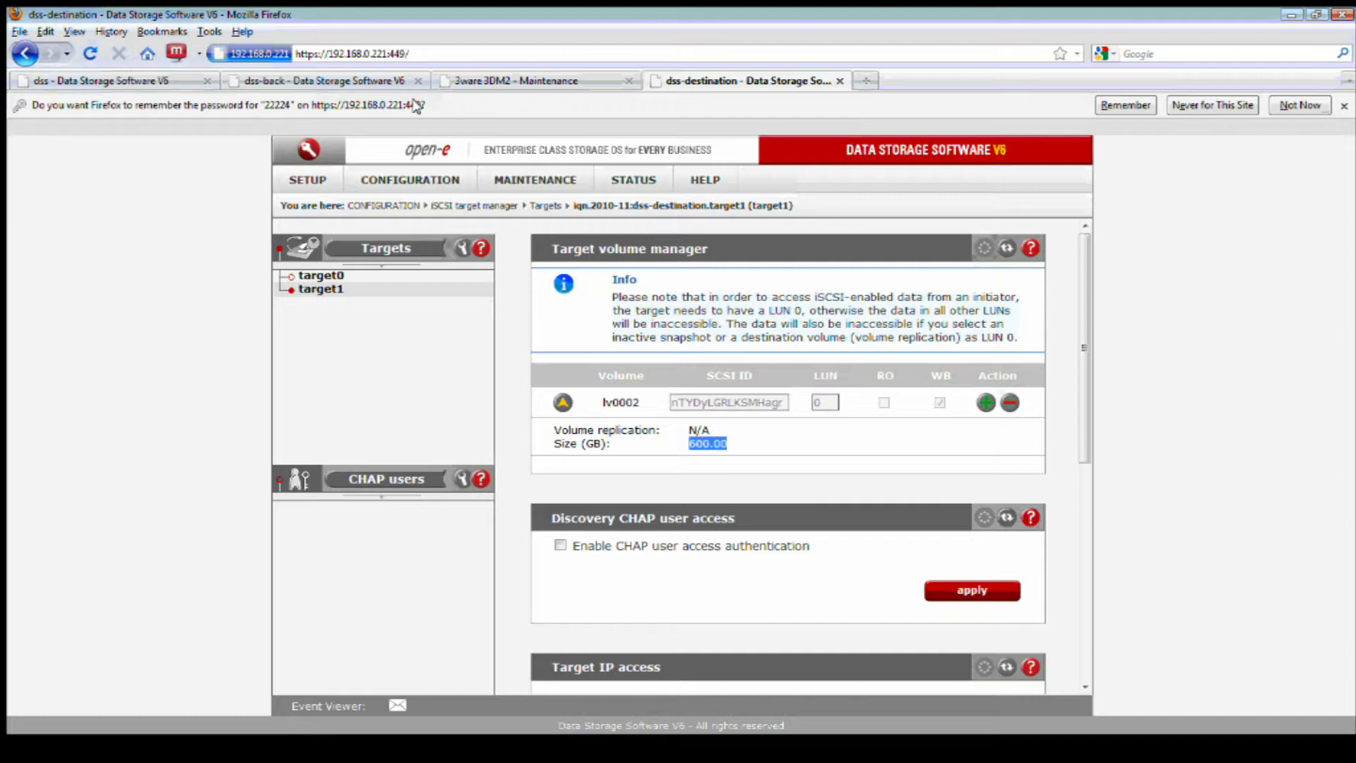
click(368, 82)
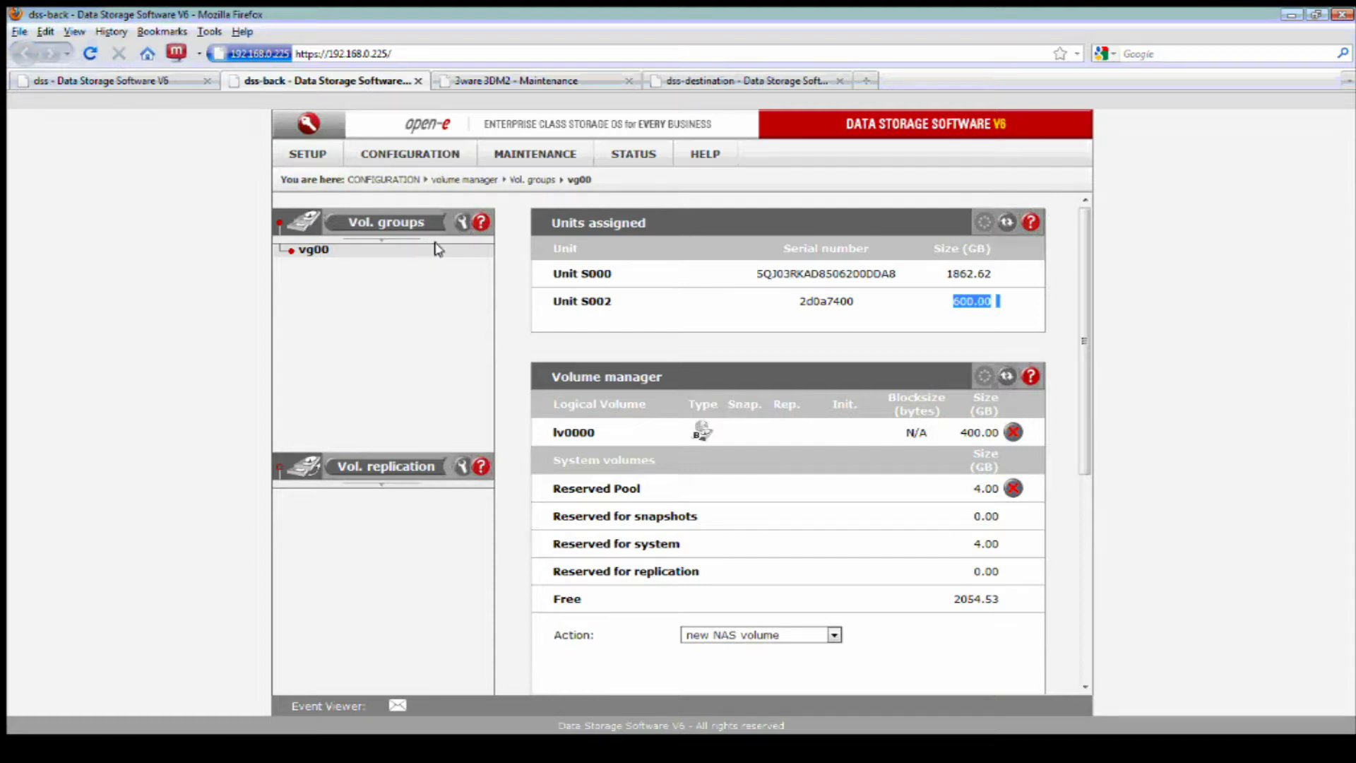
- Open the backup server's iSCSI Initiator settings under SETUP, briefly checking the destination server's tab
click(555, 317)
click(298, 155)
mouse_move(305, 180)
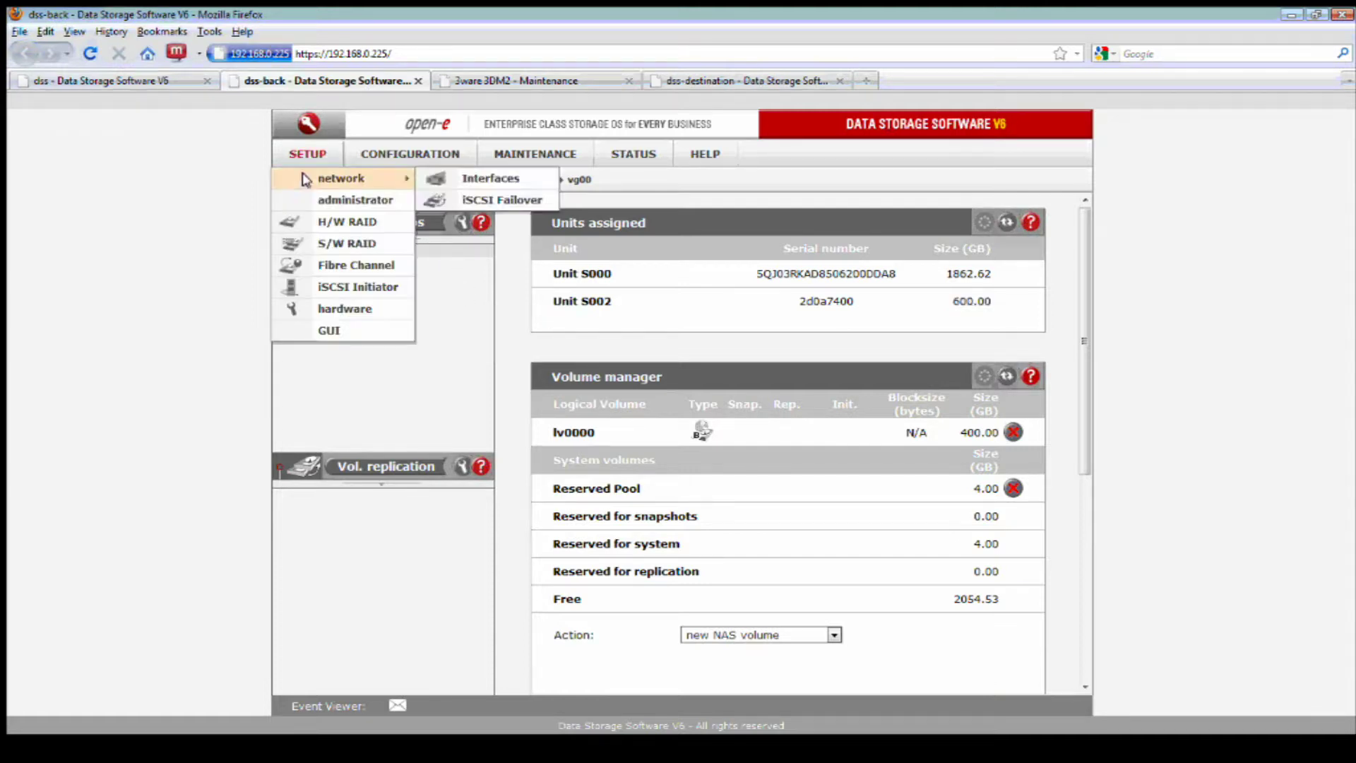
click(346, 287)
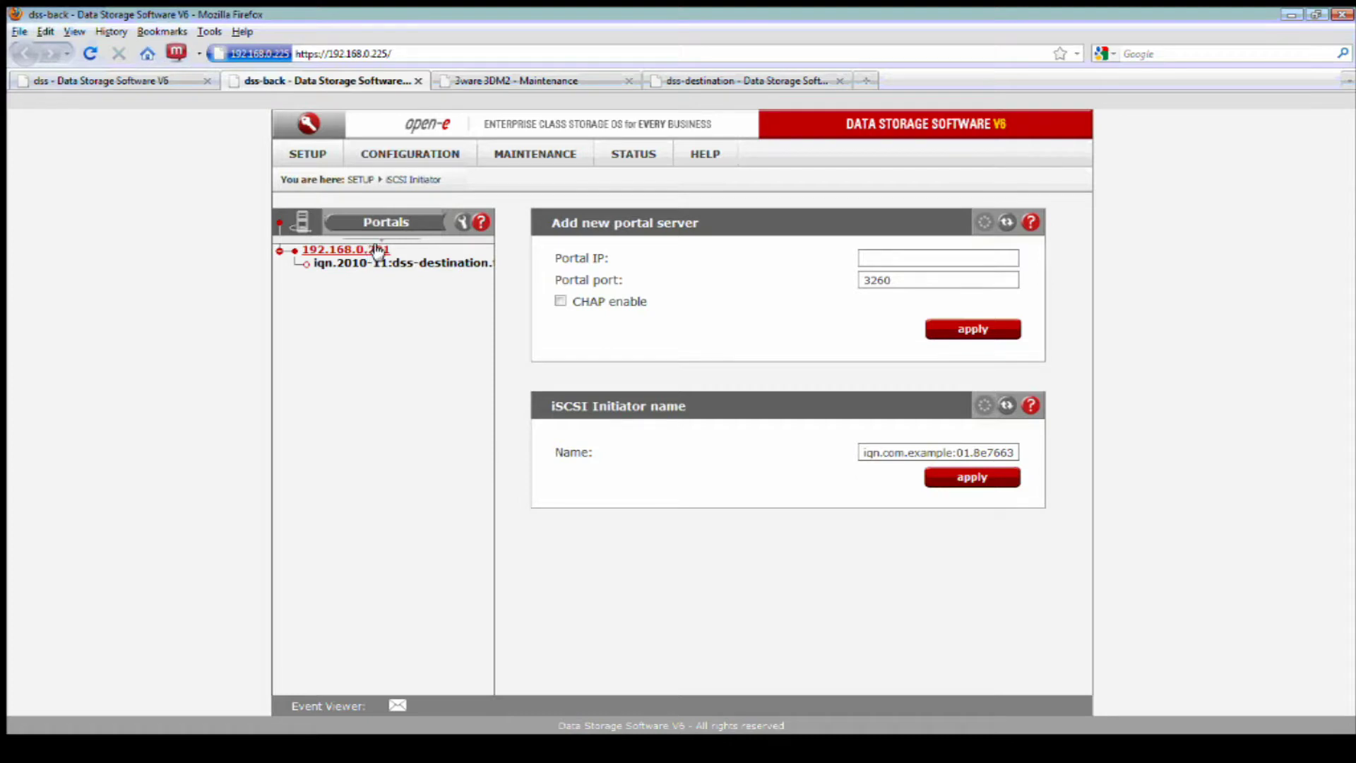
click(753, 82)
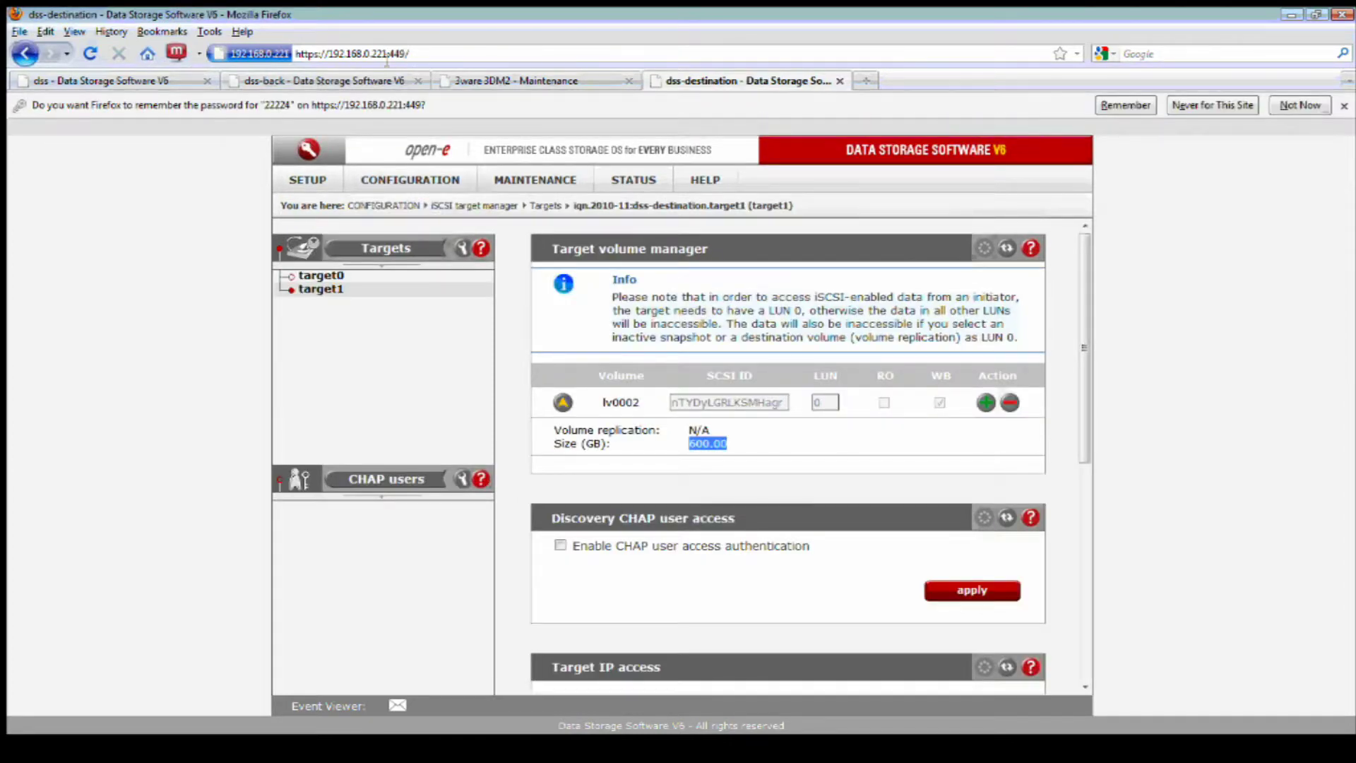
click(346, 82)
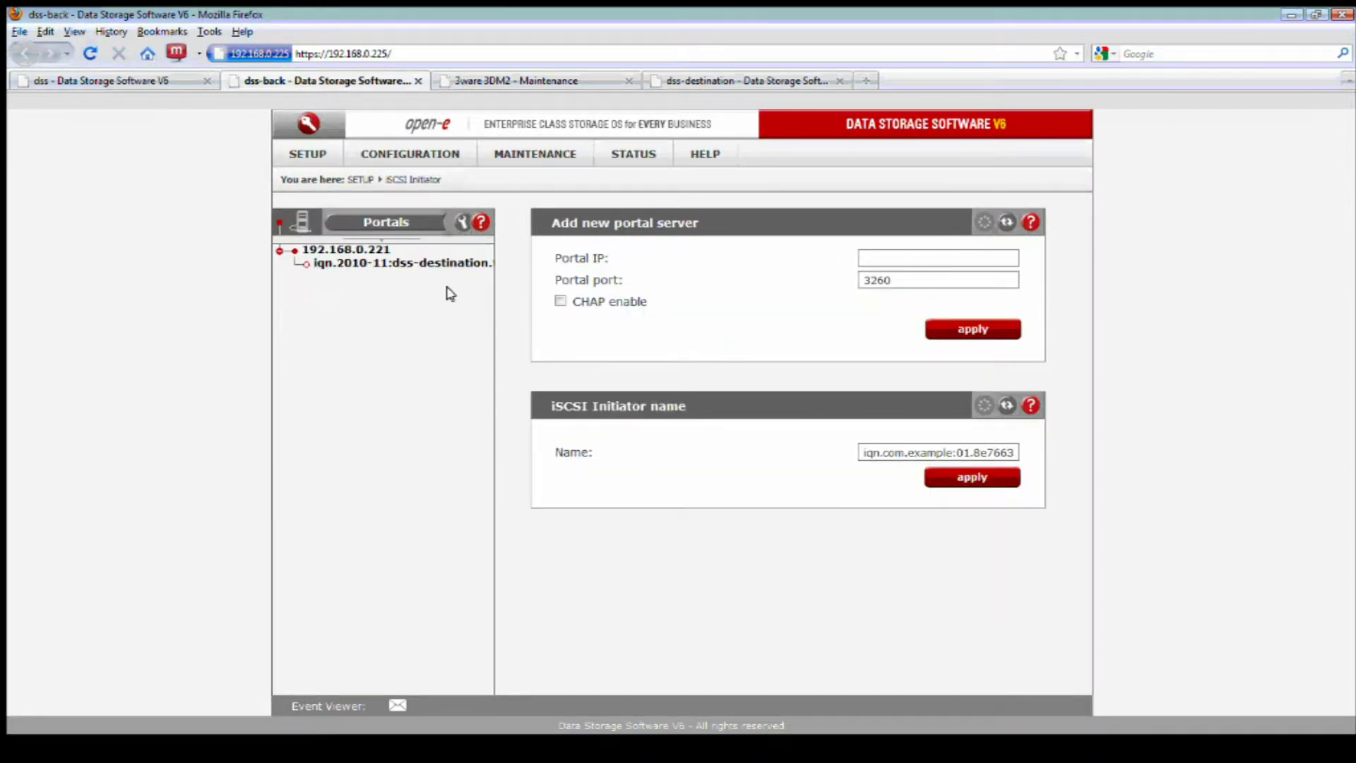
- Open portal 192.168.0.221 and its dss-destination target, highlighting Unit S002's 614.40 GB size
click(364, 265)
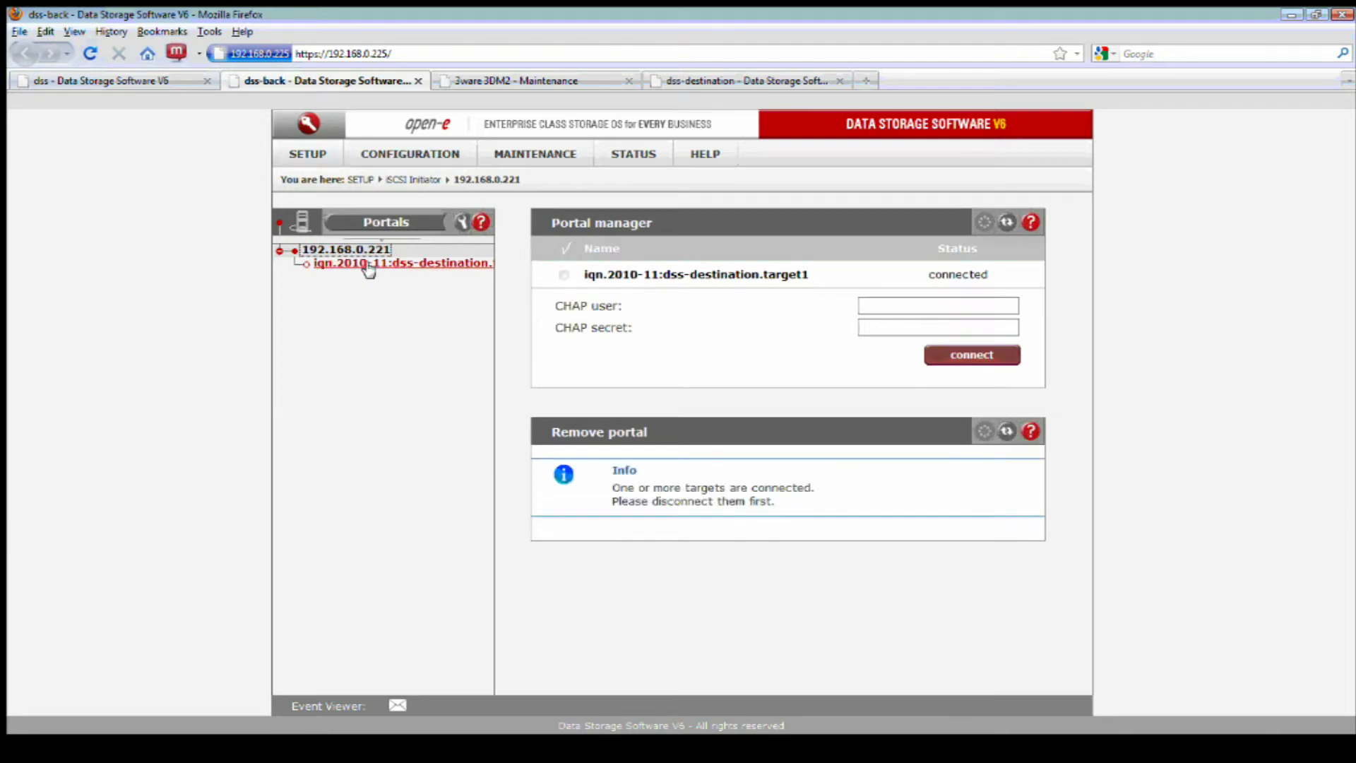
click(367, 266)
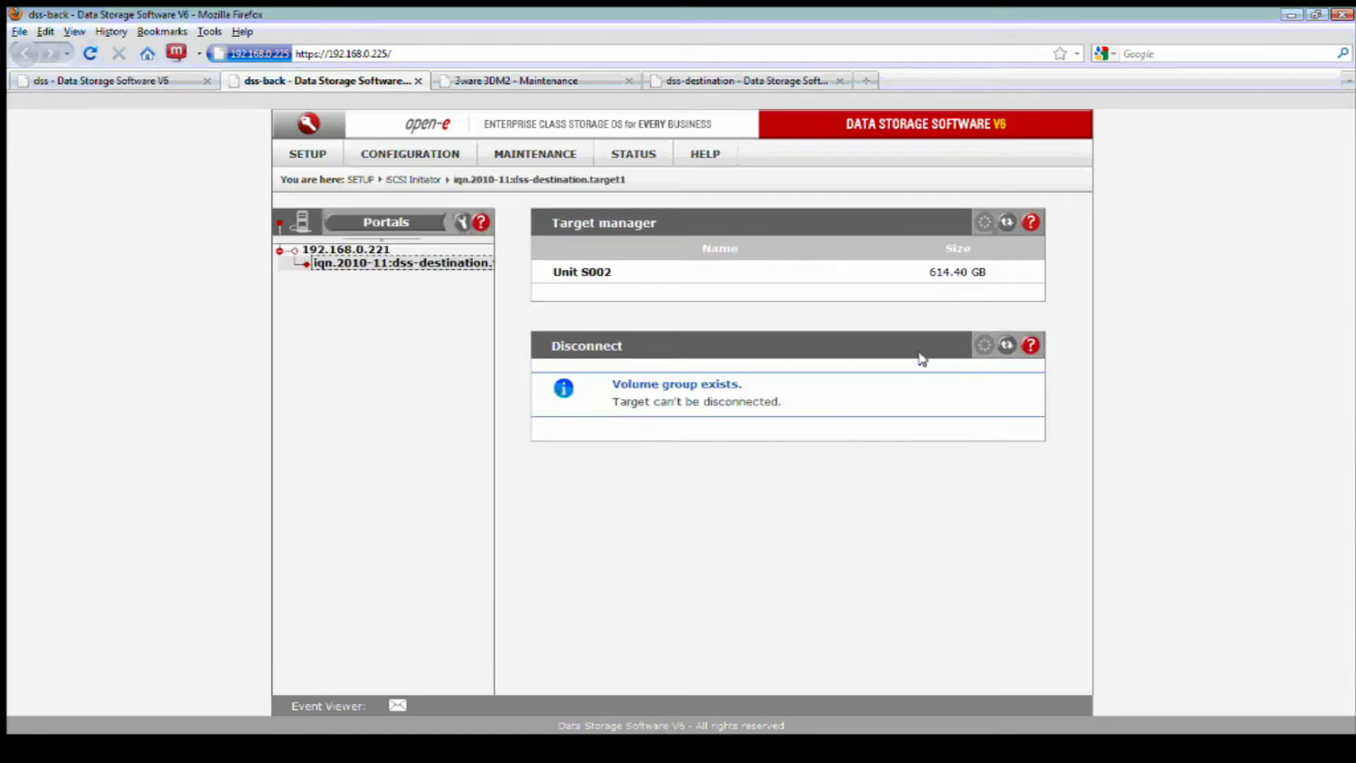
drag(986, 273, 922, 274)
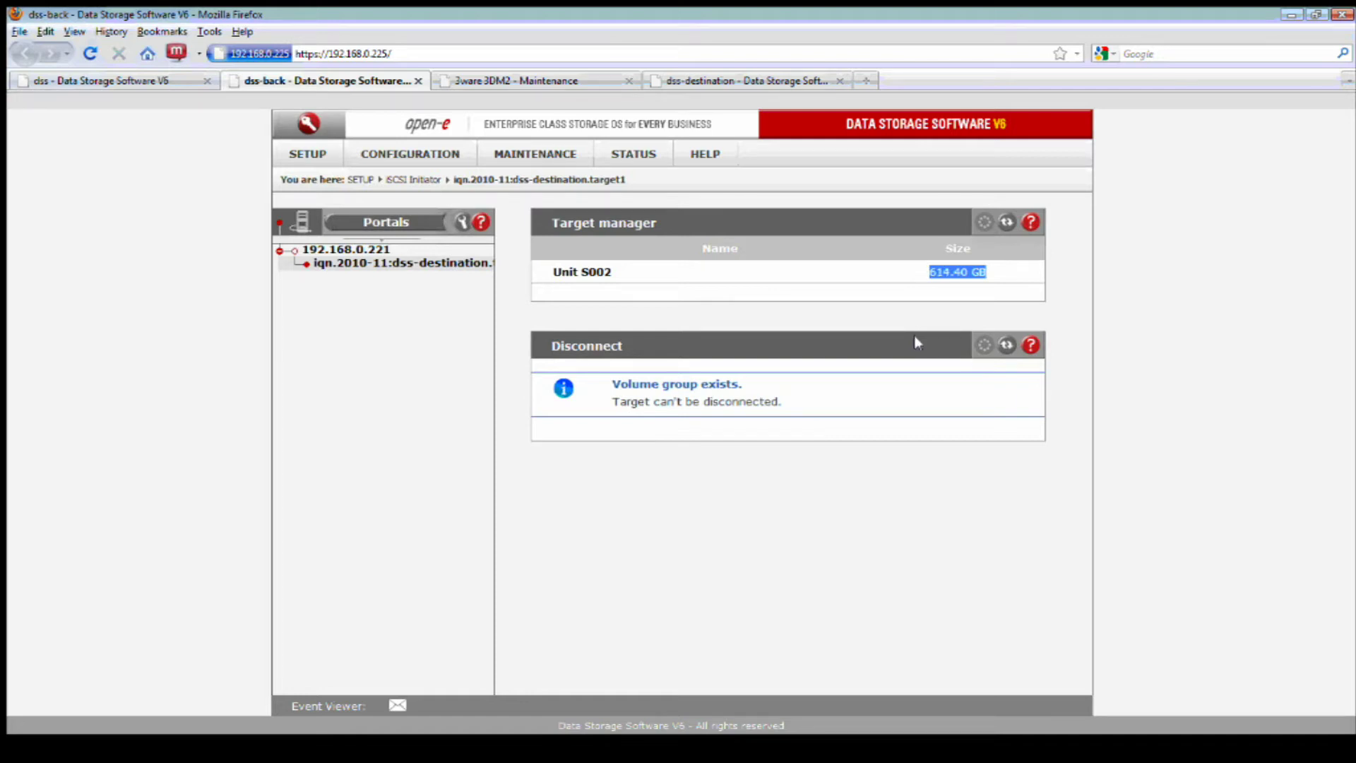
click(423, 154)
- Open the Vol. groups page and highlight Unit S002 and the units' vg00 membership
mouse_move(508, 179)
click(568, 178)
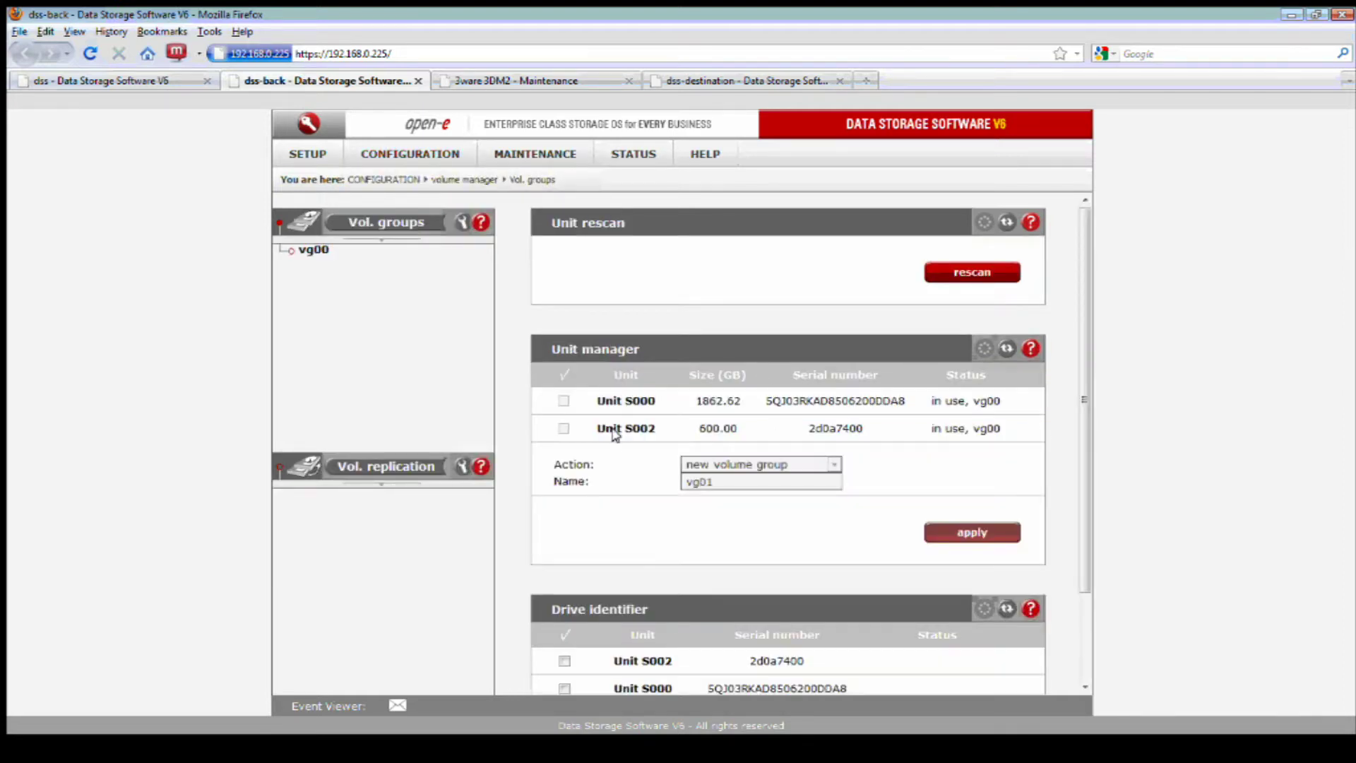
drag(598, 428, 735, 428)
drag(1000, 428, 980, 401)
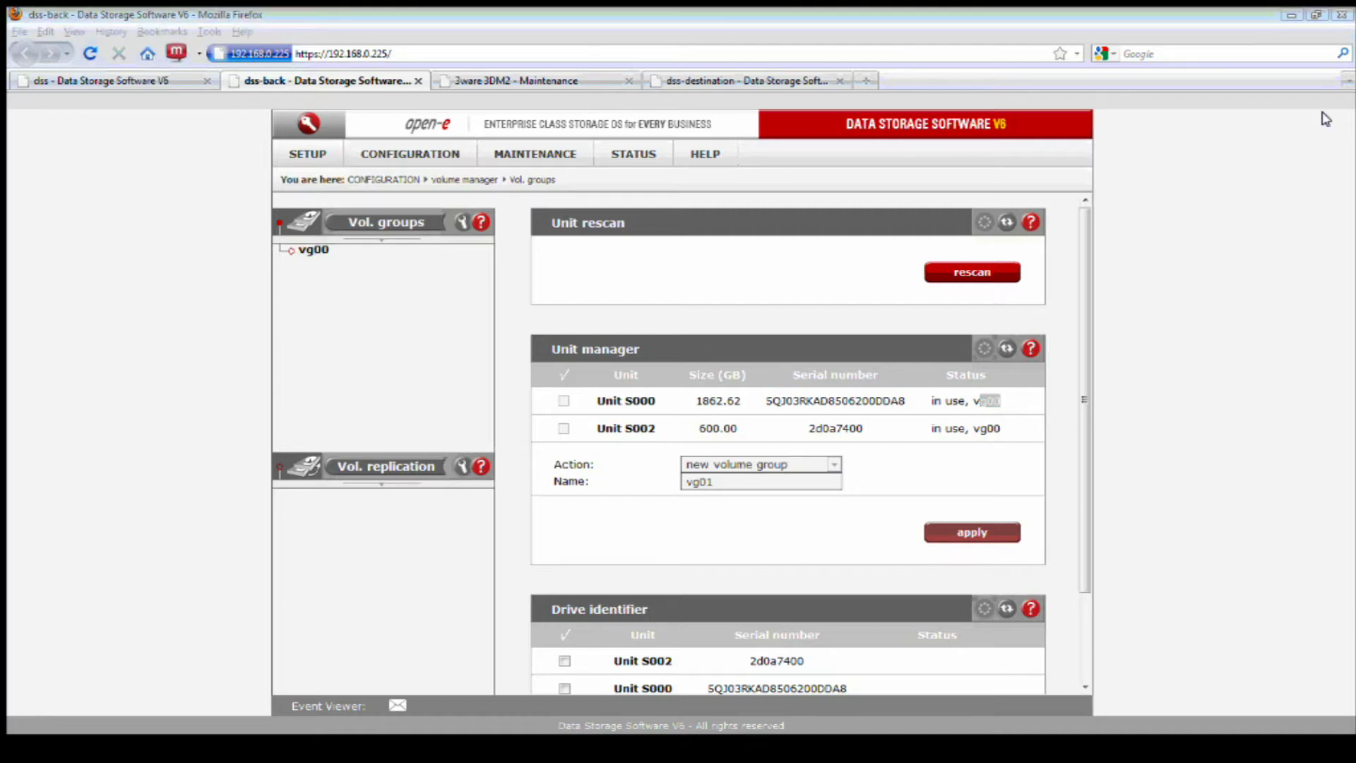
- Open the LIBRARY section on open-e.com and scroll through its list of resources
click(894, 321)
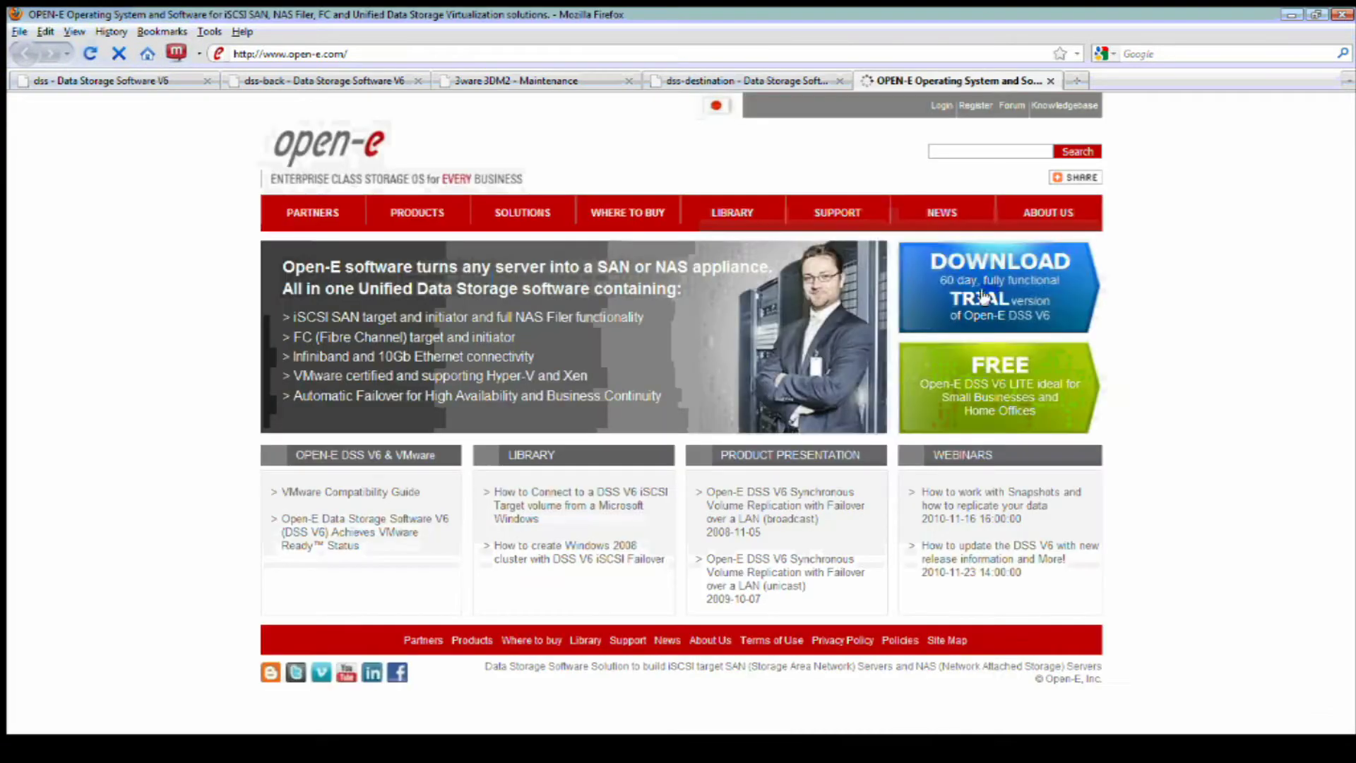
click(745, 215)
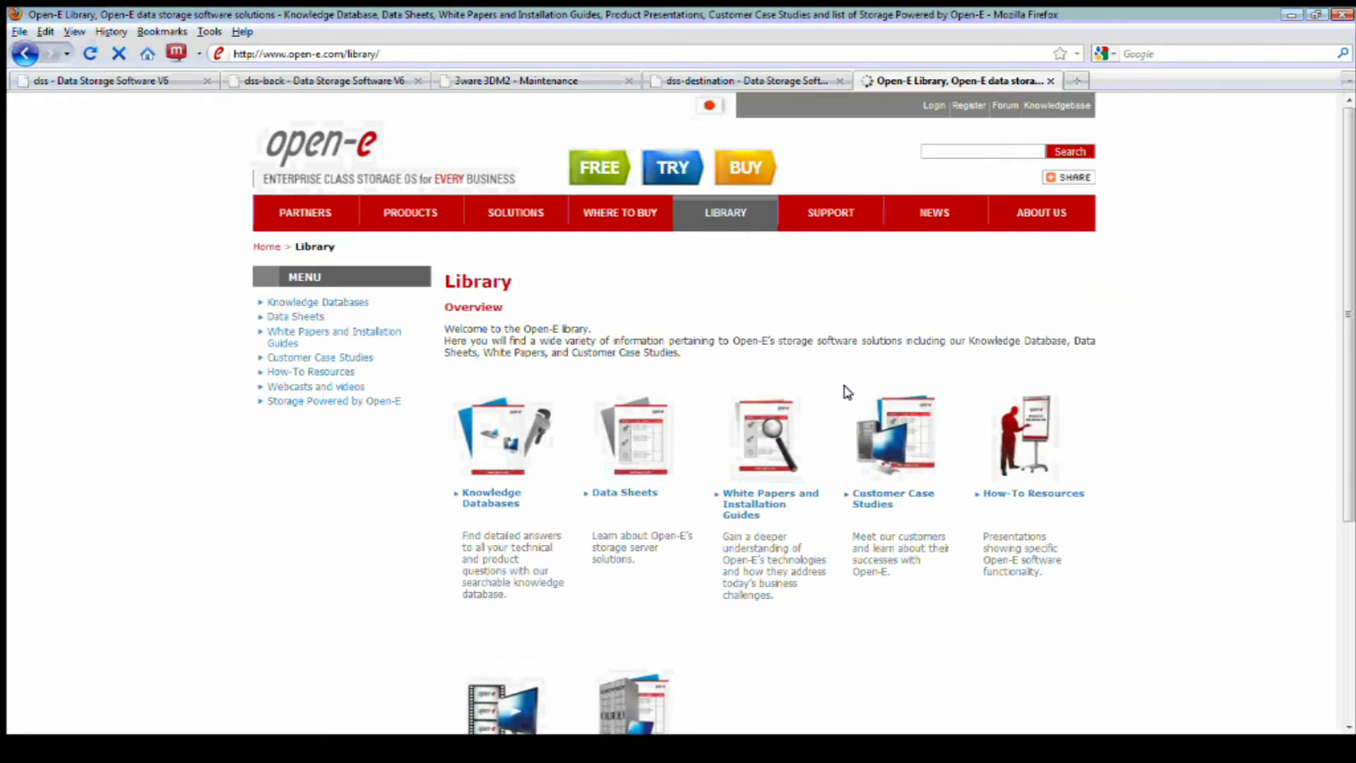
scroll(844, 388, down, 5)
scroll(779, 435, up, 2)
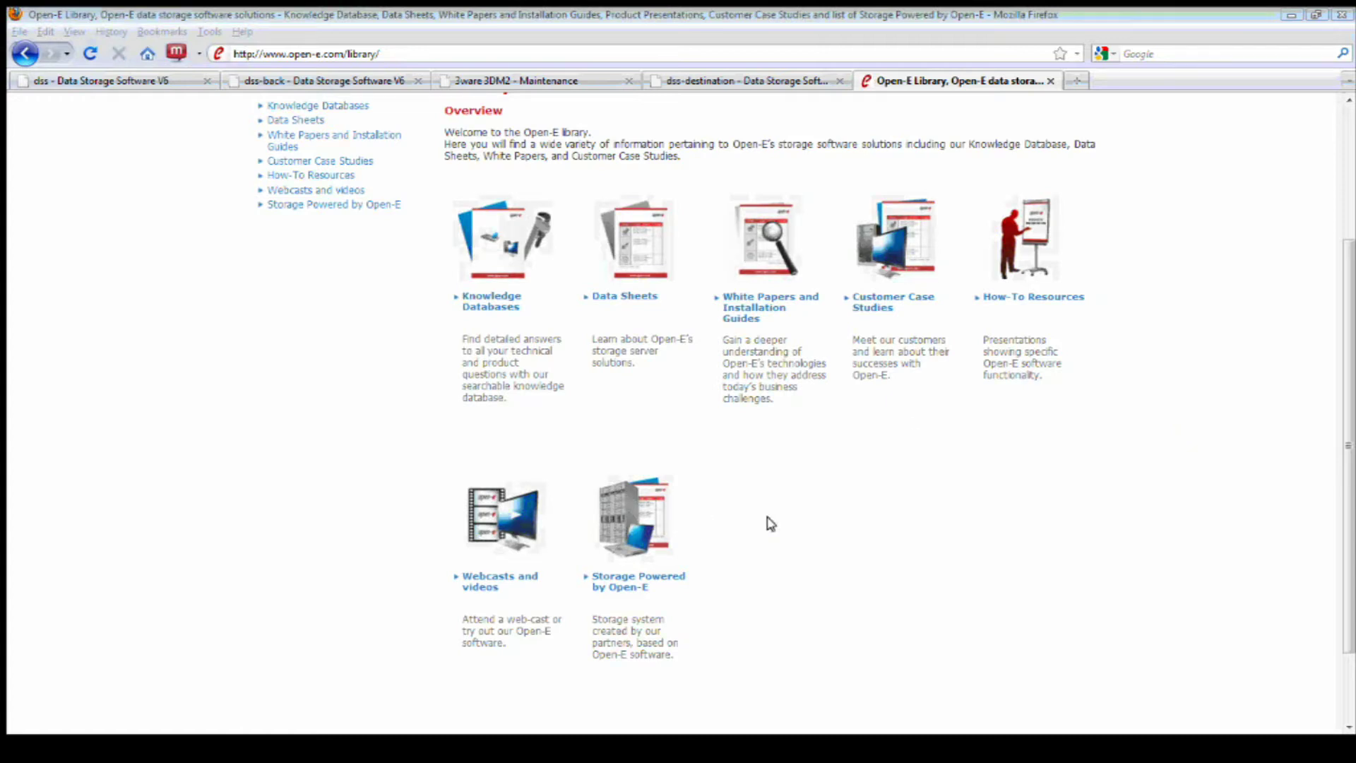
- Open the Webcasts and videos list and highlight the Installing Open-E DSS V6 video title
click(508, 519)
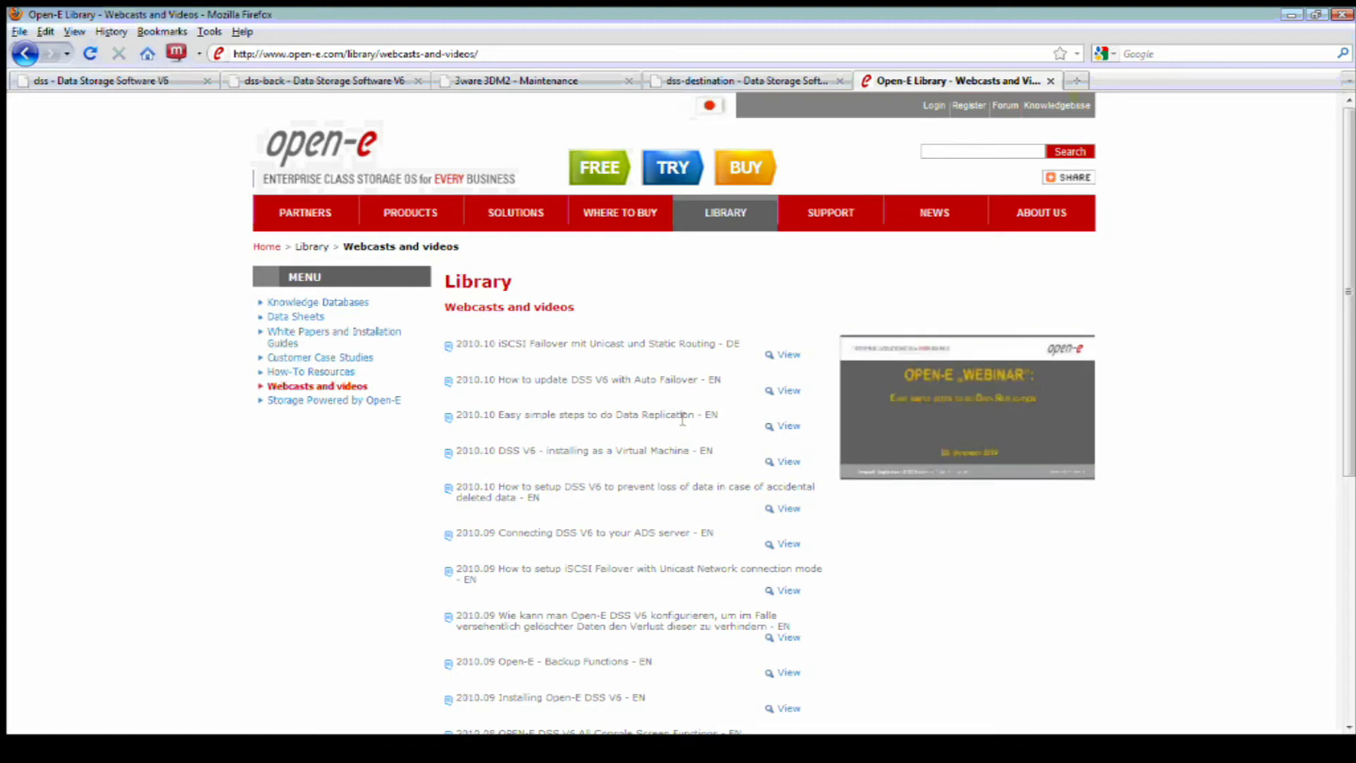
scroll(856, 570, down, 3)
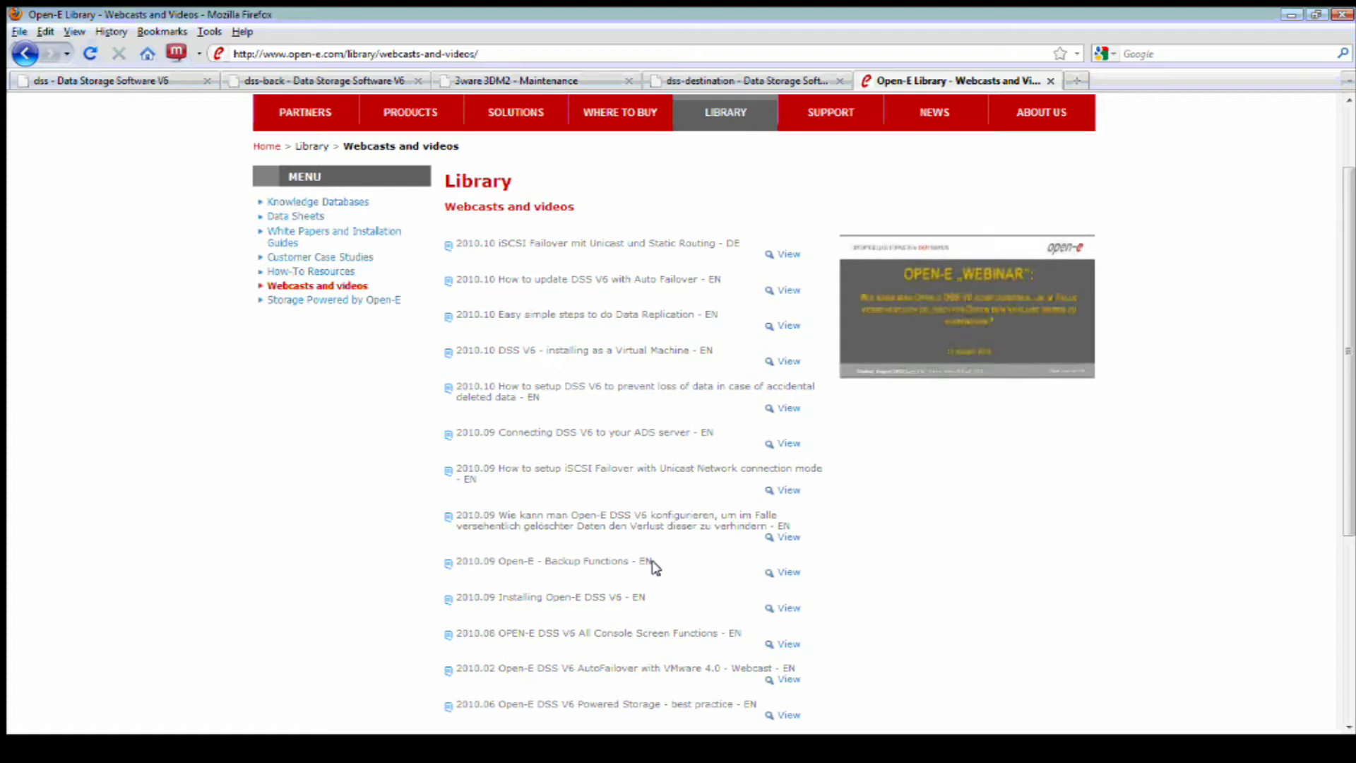
drag(640, 567, 544, 565)
scroll(622, 586, down, 3)
drag(494, 498, 627, 504)
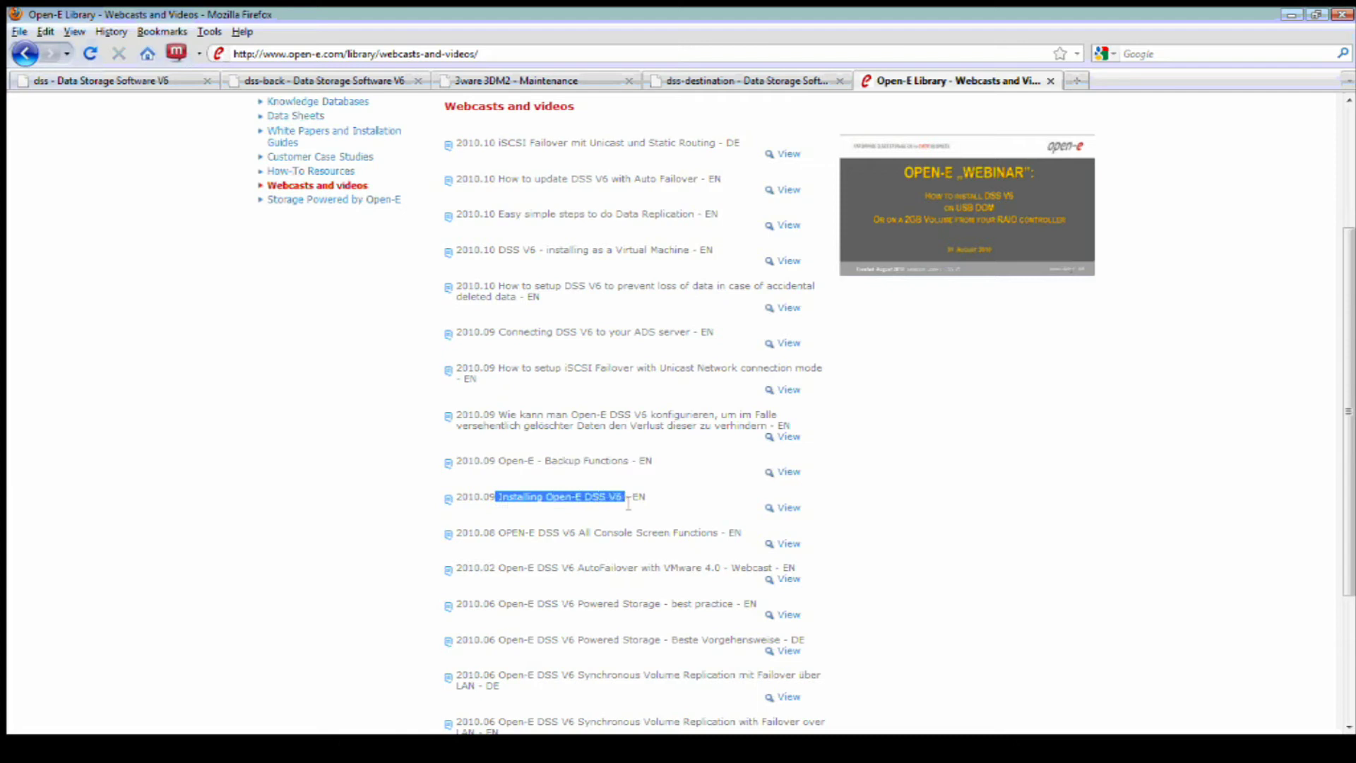
click(672, 500)
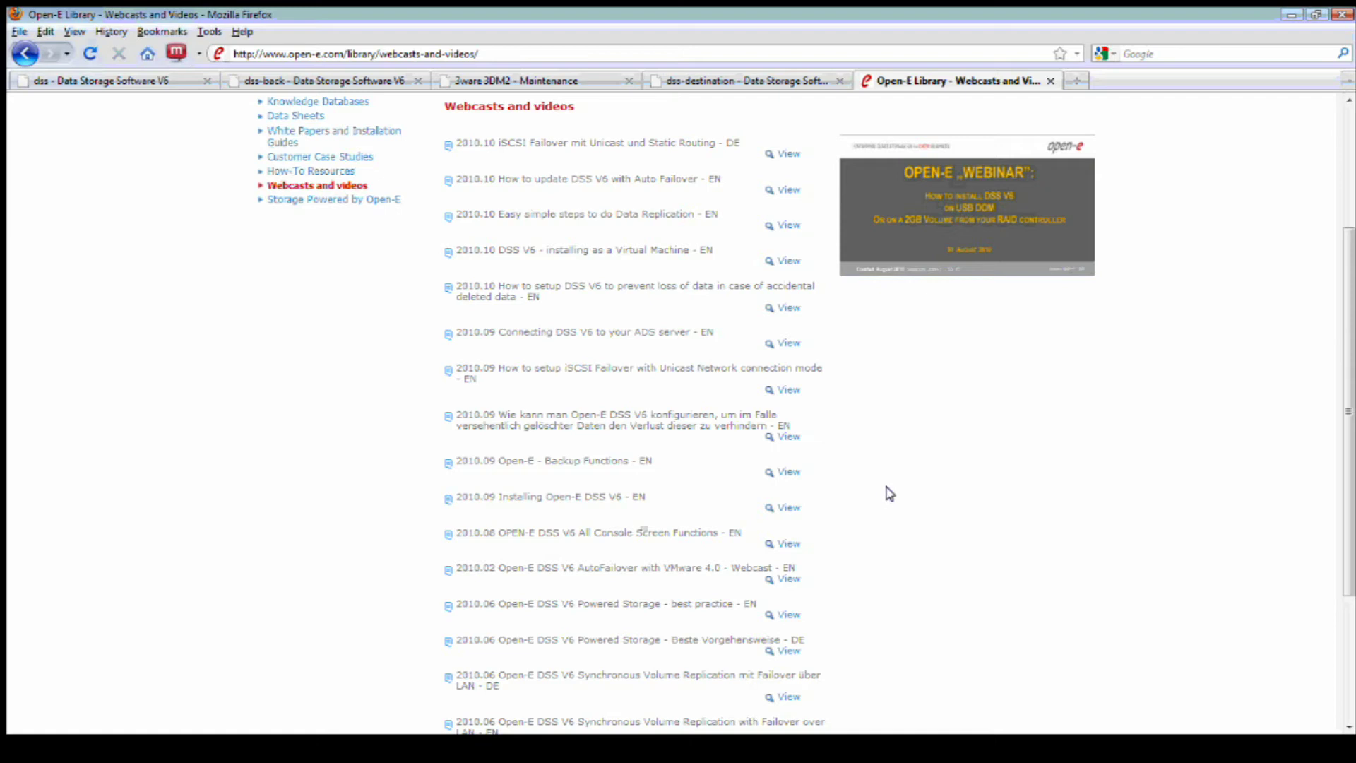
scroll(888, 492, down, 5)
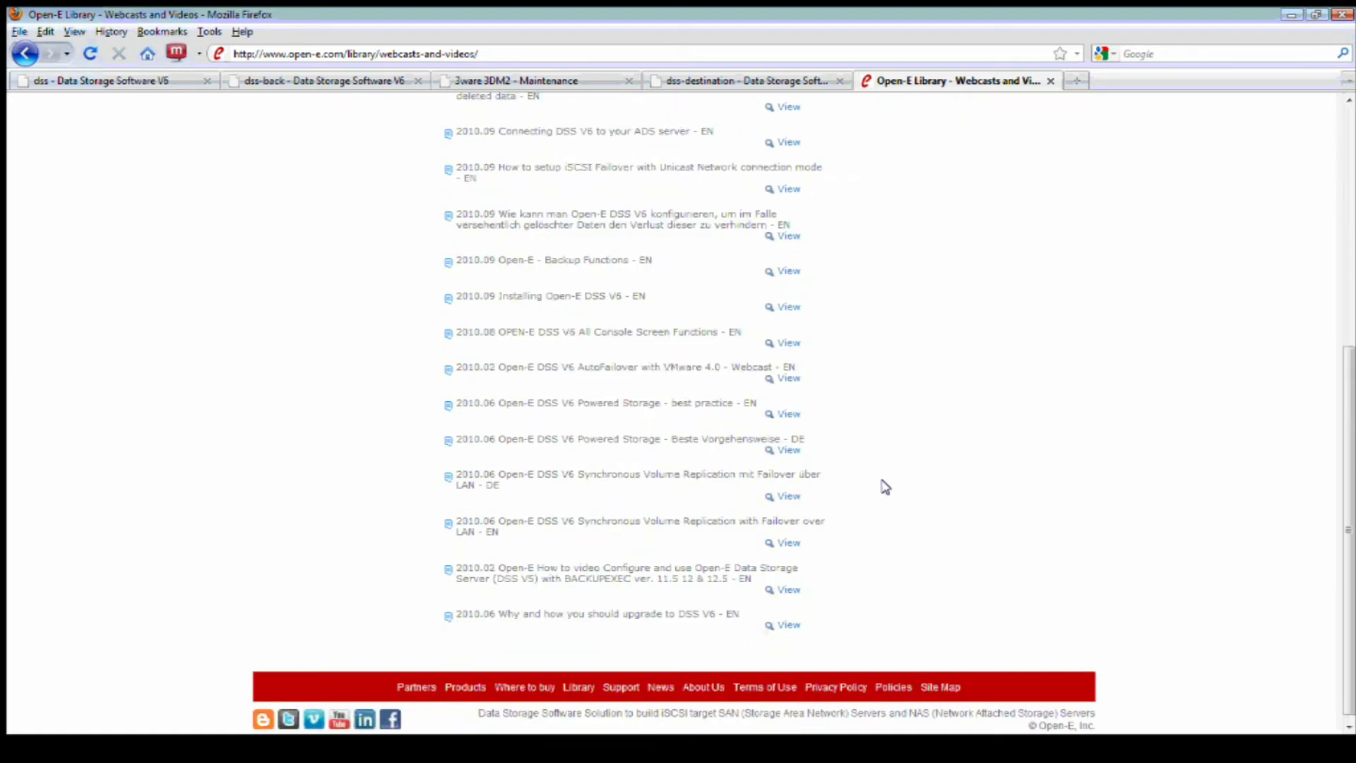
scroll(885, 487, up, 8)
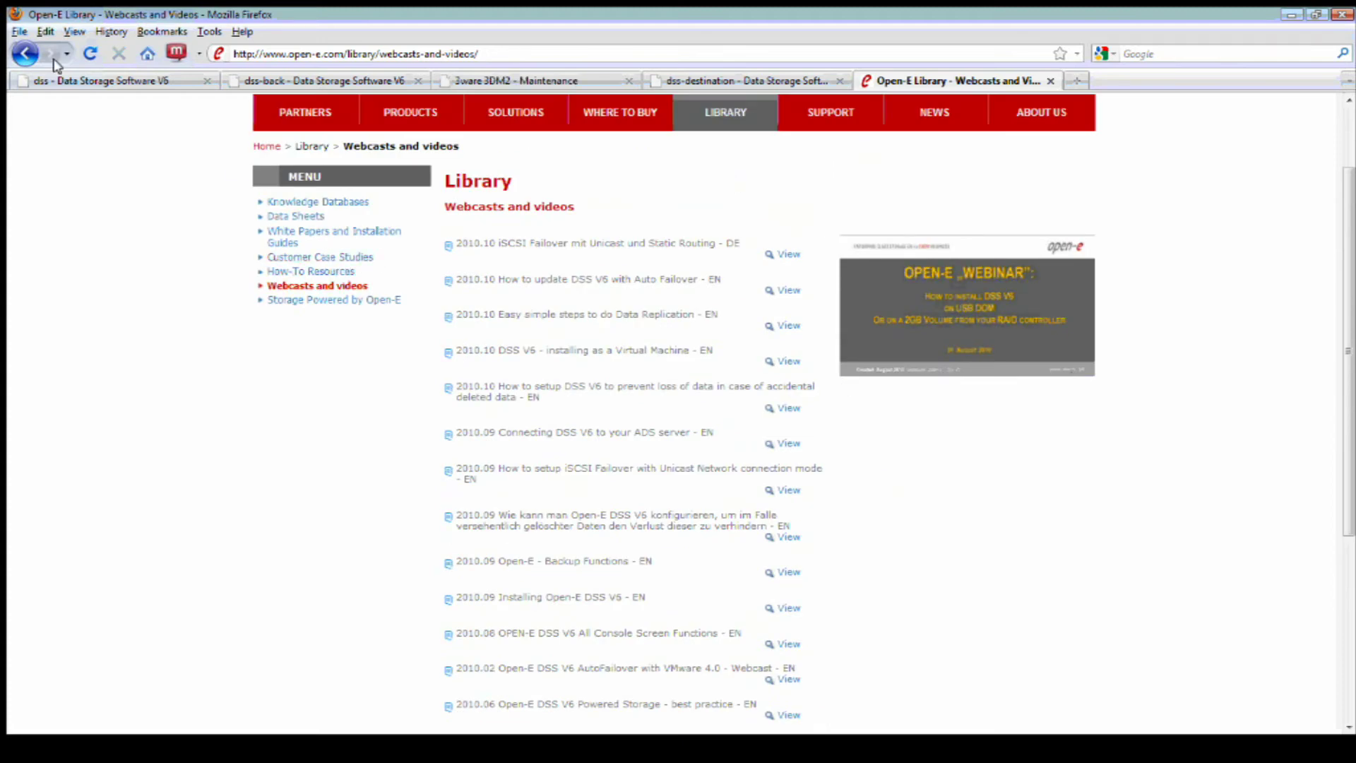
- Go back to the Library, view the DSS V6 free trial page, then return to the home page
click(25, 53)
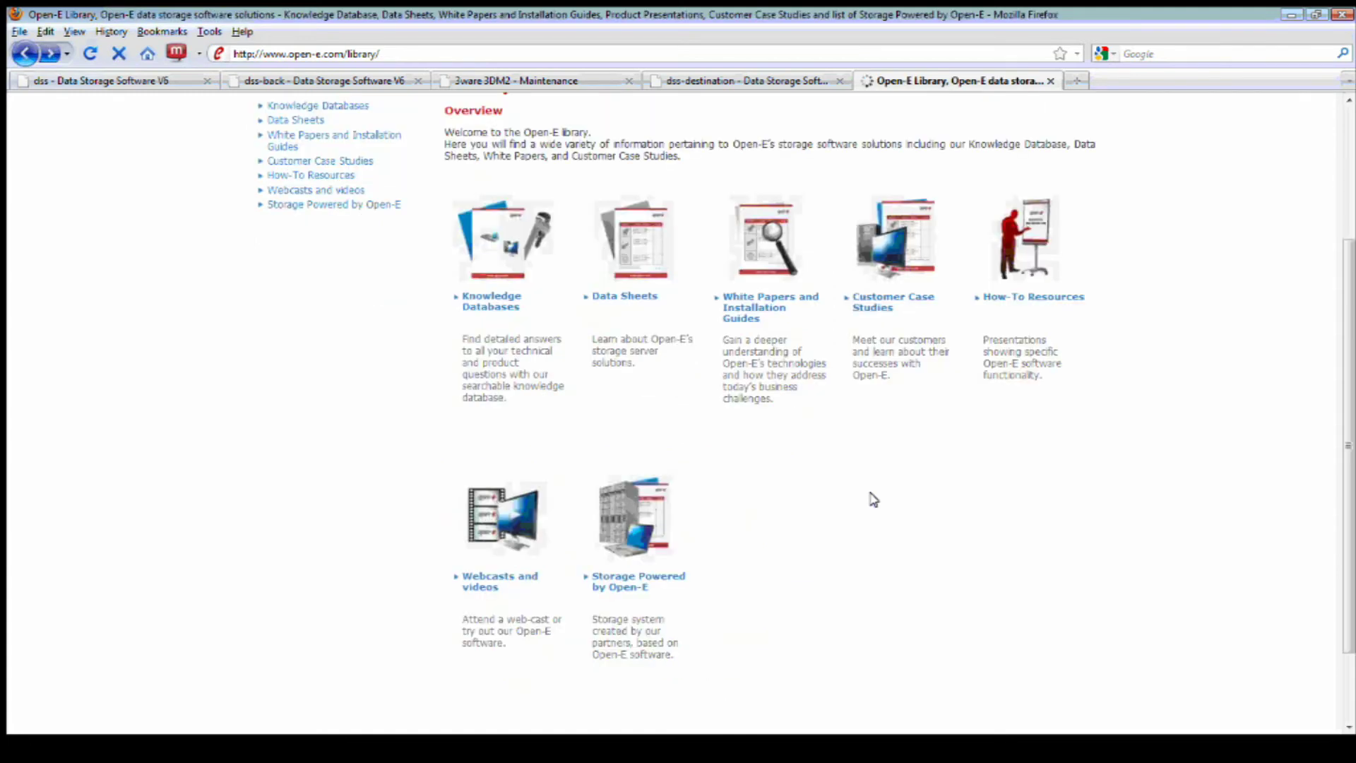
scroll(881, 506, up, 3)
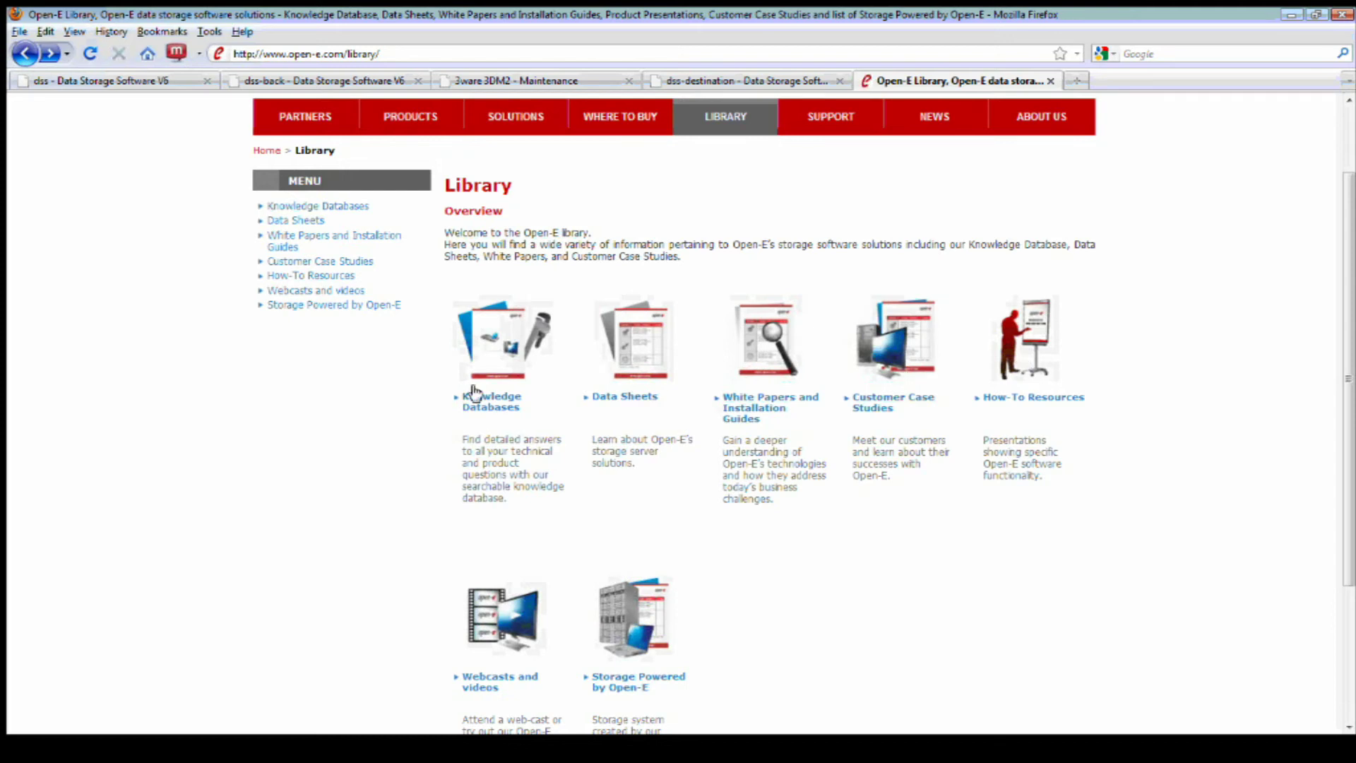
scroll(728, 430, up, 3)
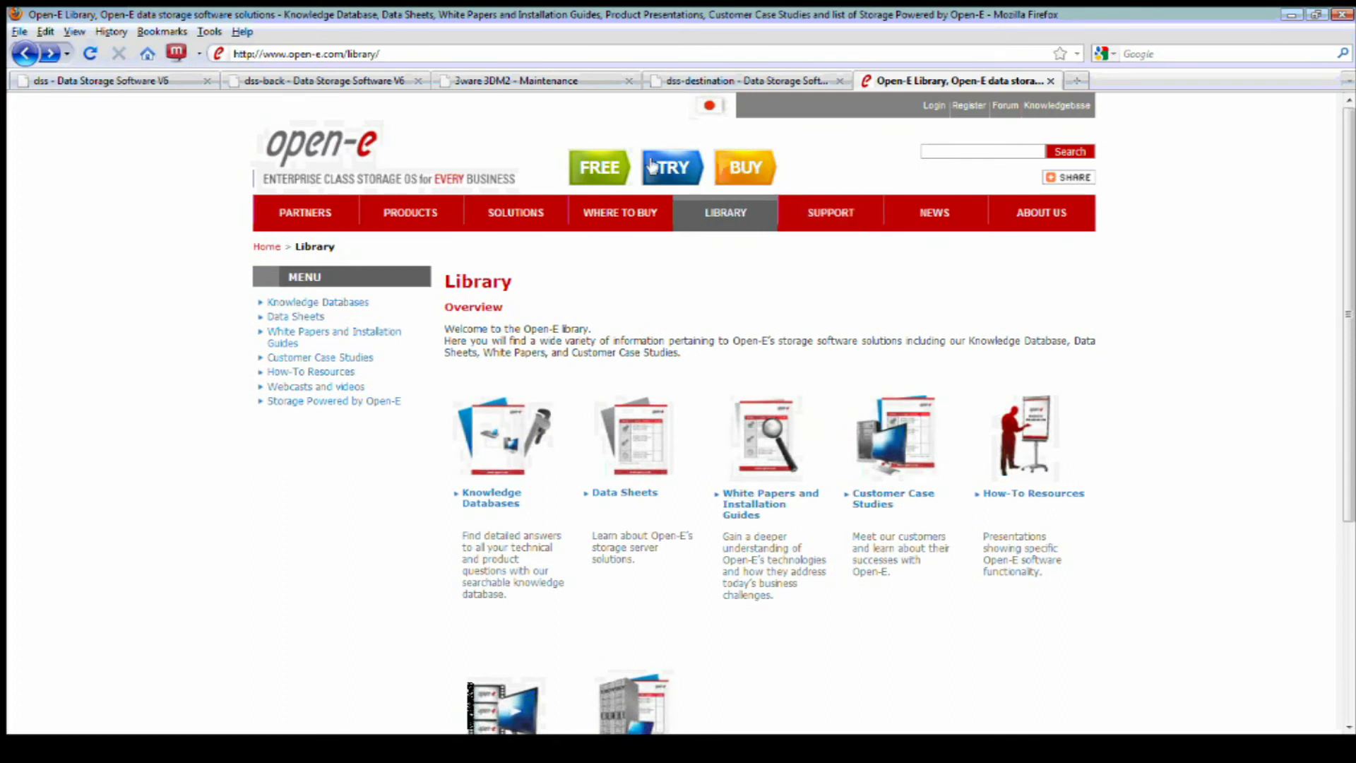
click(678, 167)
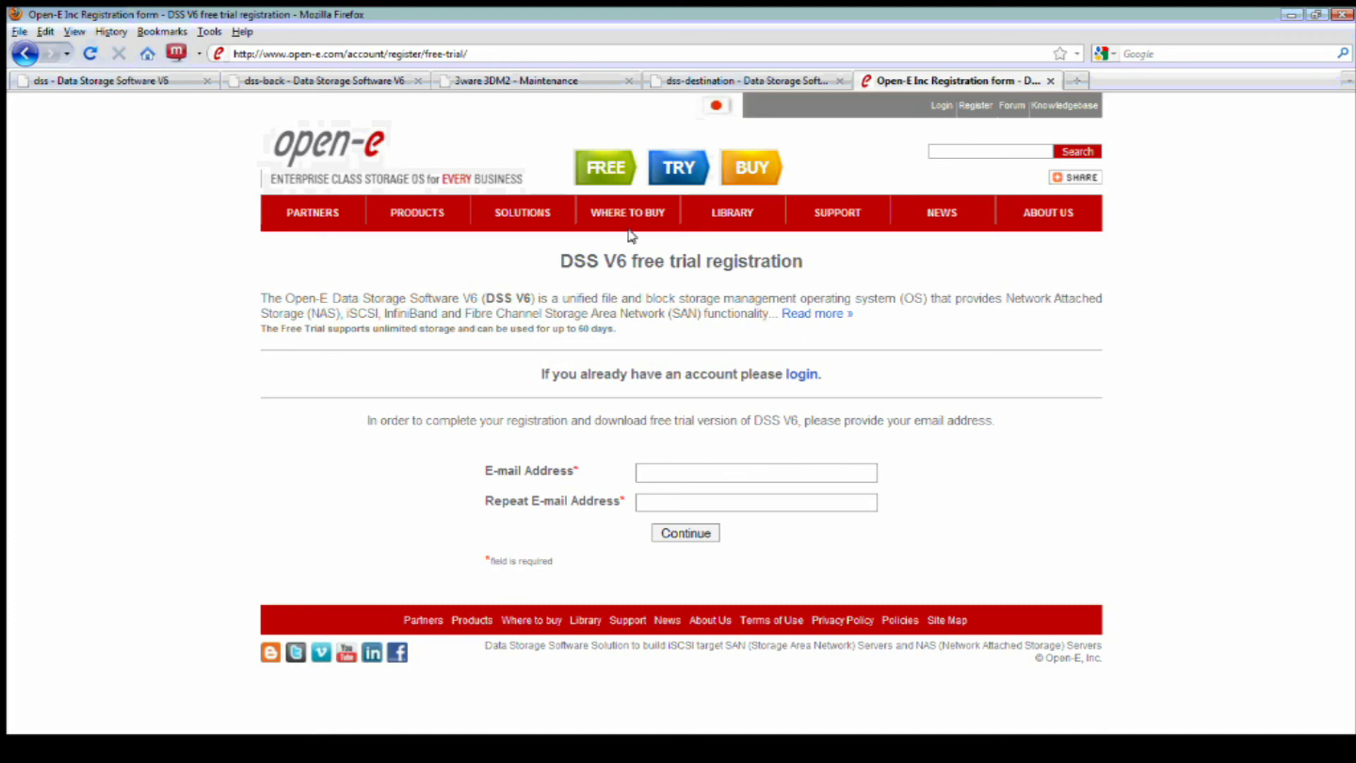
click(339, 145)
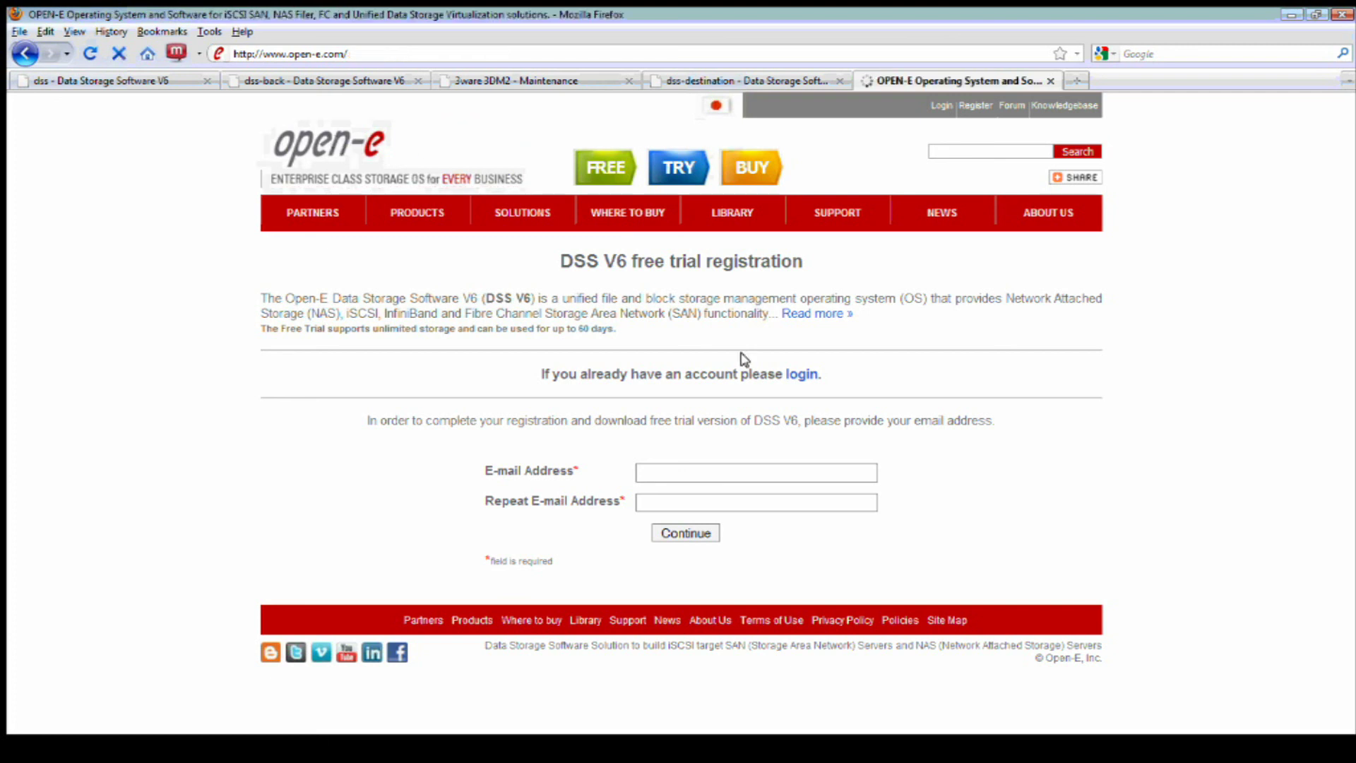